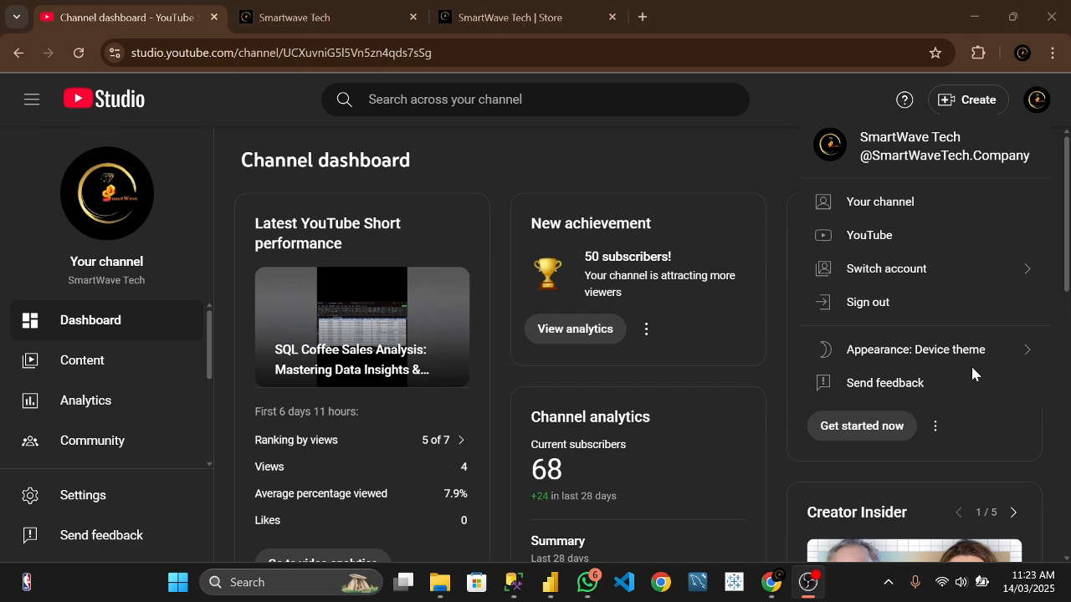
- Switch to Power BI Desktop and review the advanced options of a SQL Server database connection
click(550, 586)
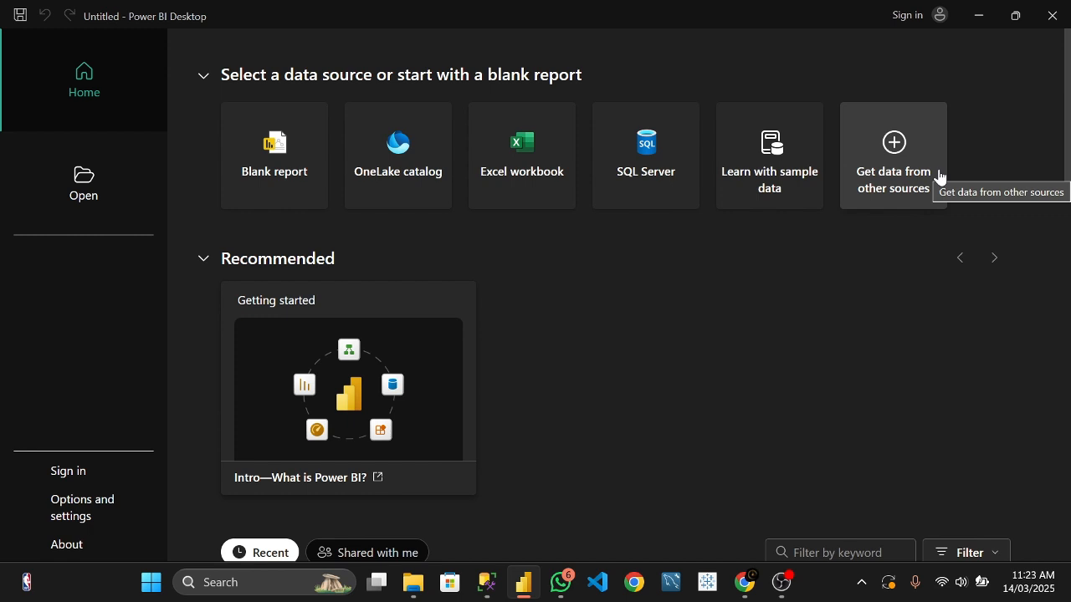
click(645, 161)
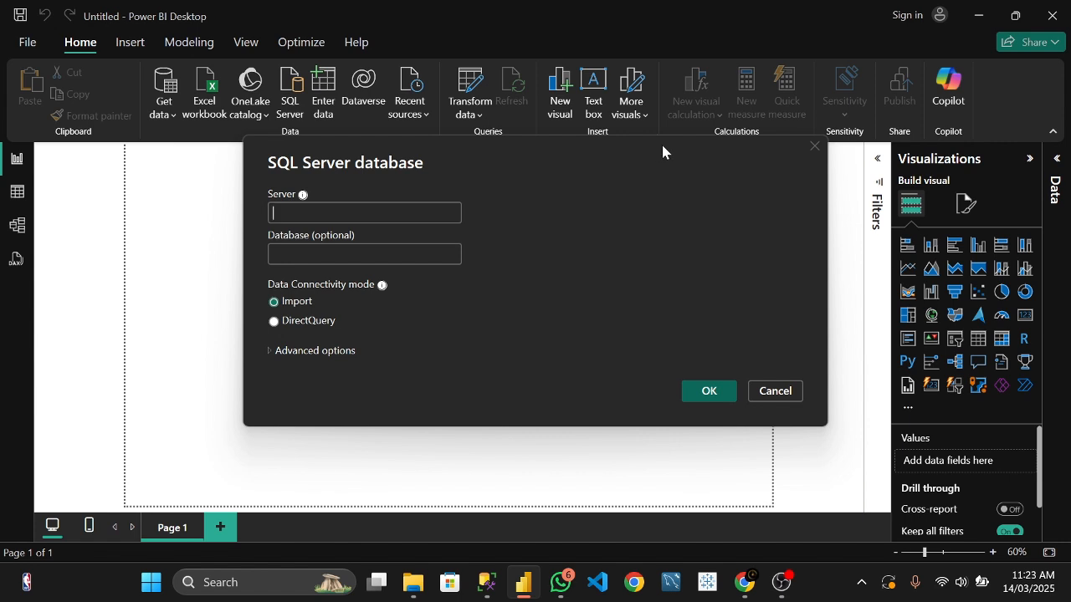
click(275, 358)
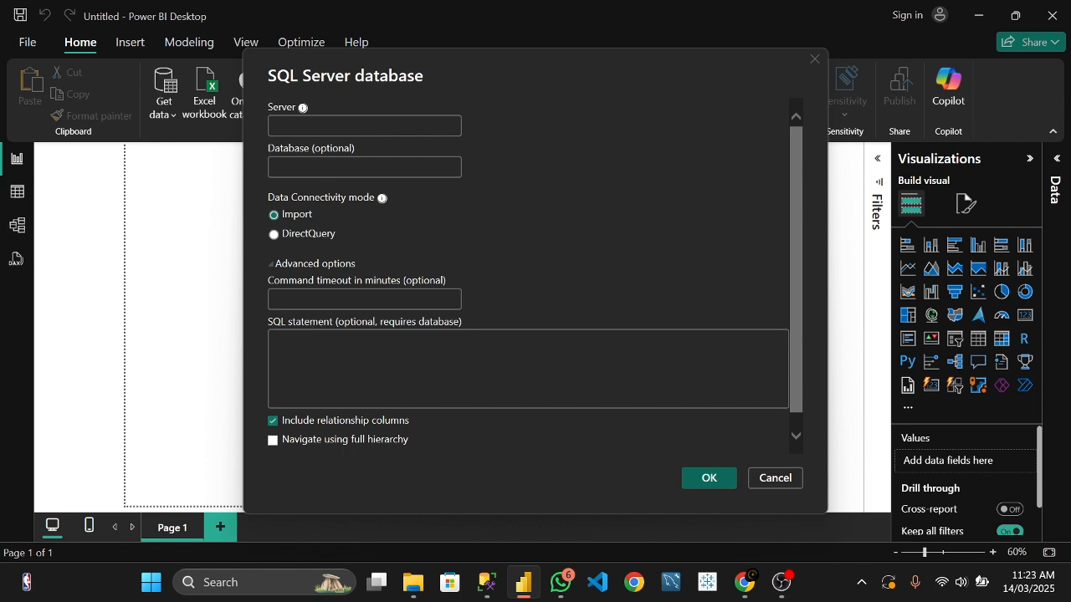
click(274, 265)
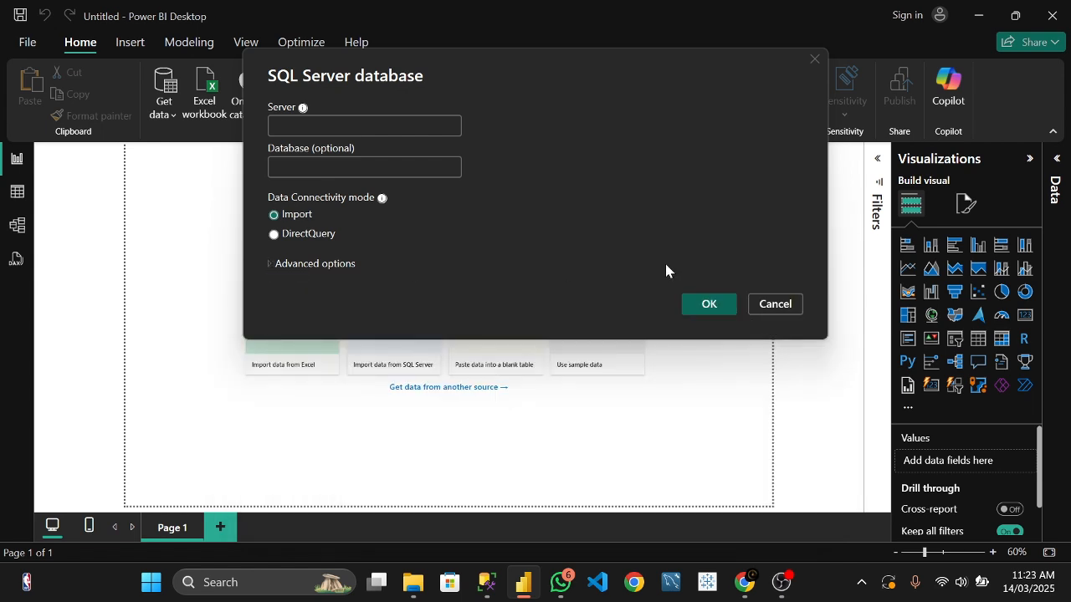
click(781, 308)
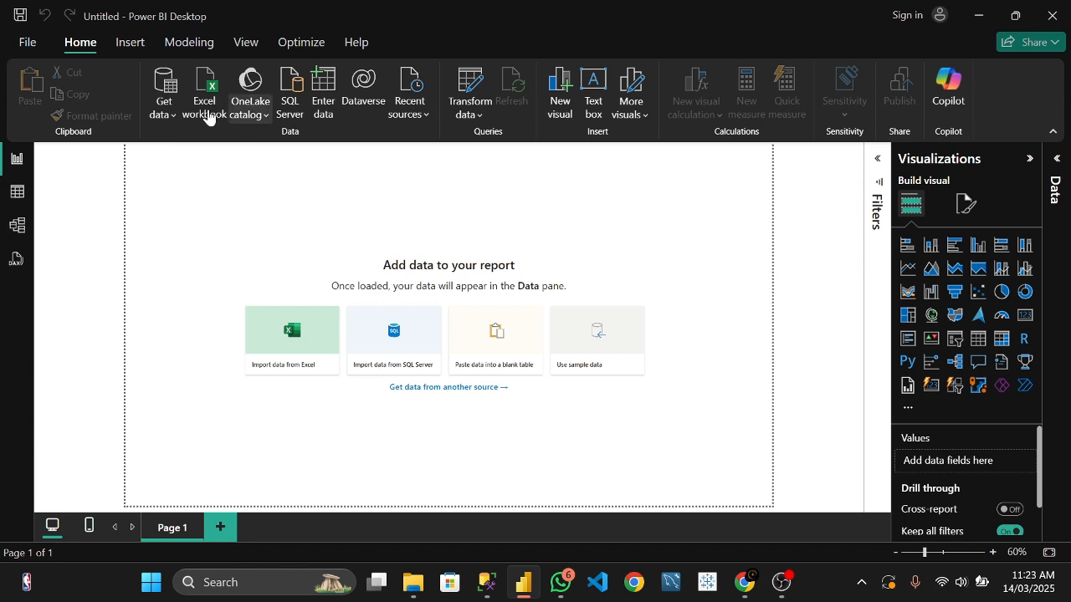
click(171, 117)
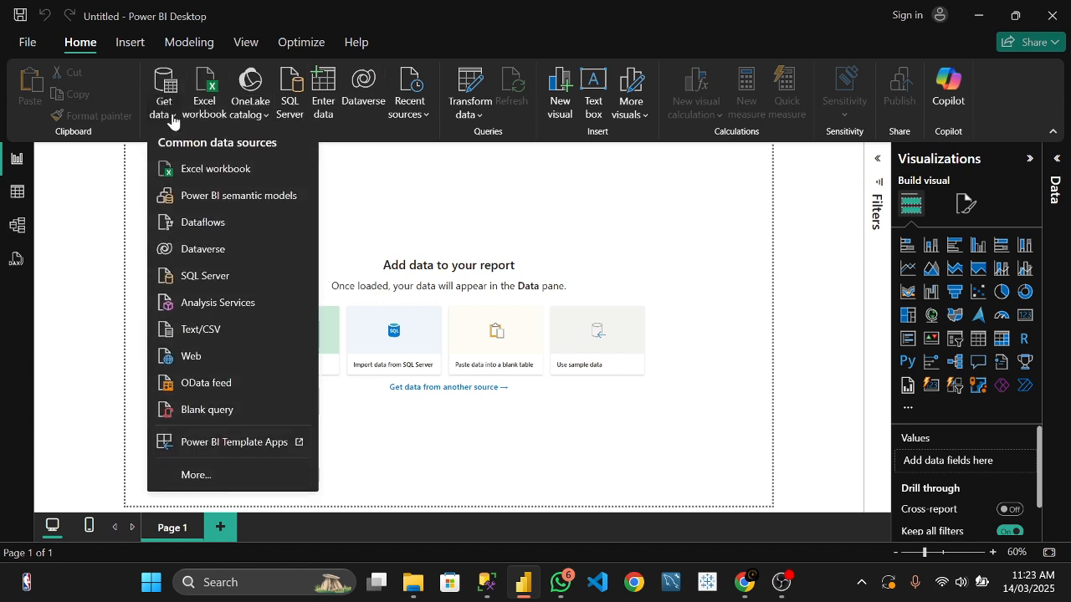
click(219, 287)
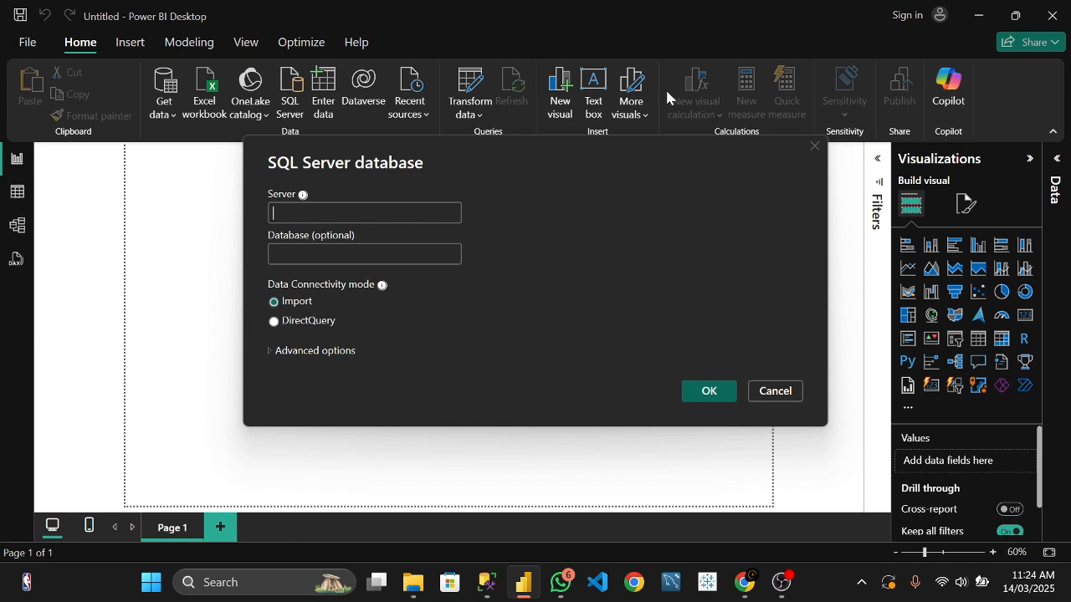
click(813, 148)
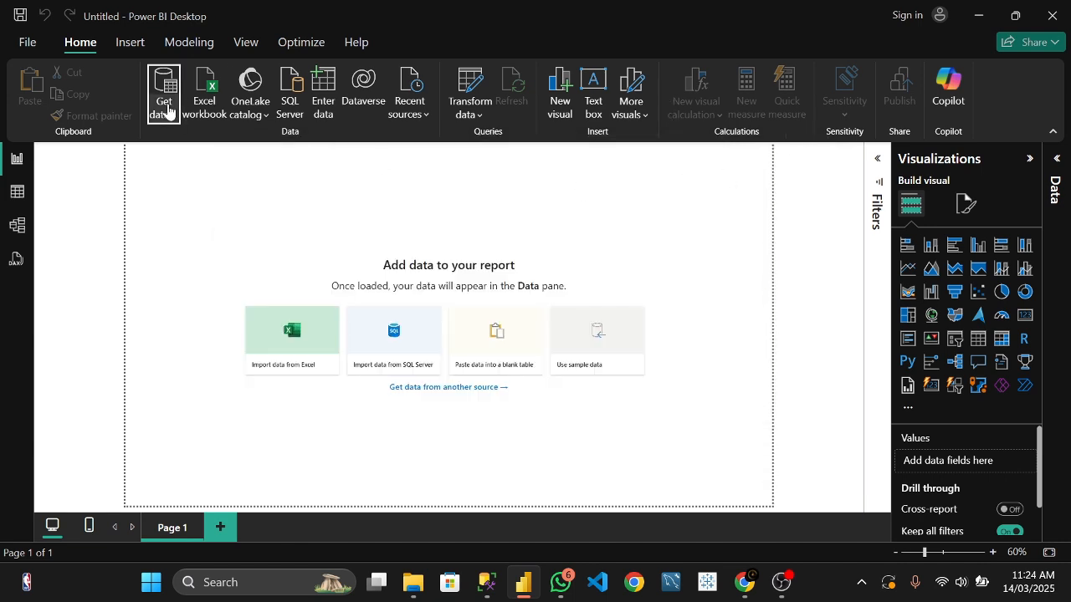
click(288, 87)
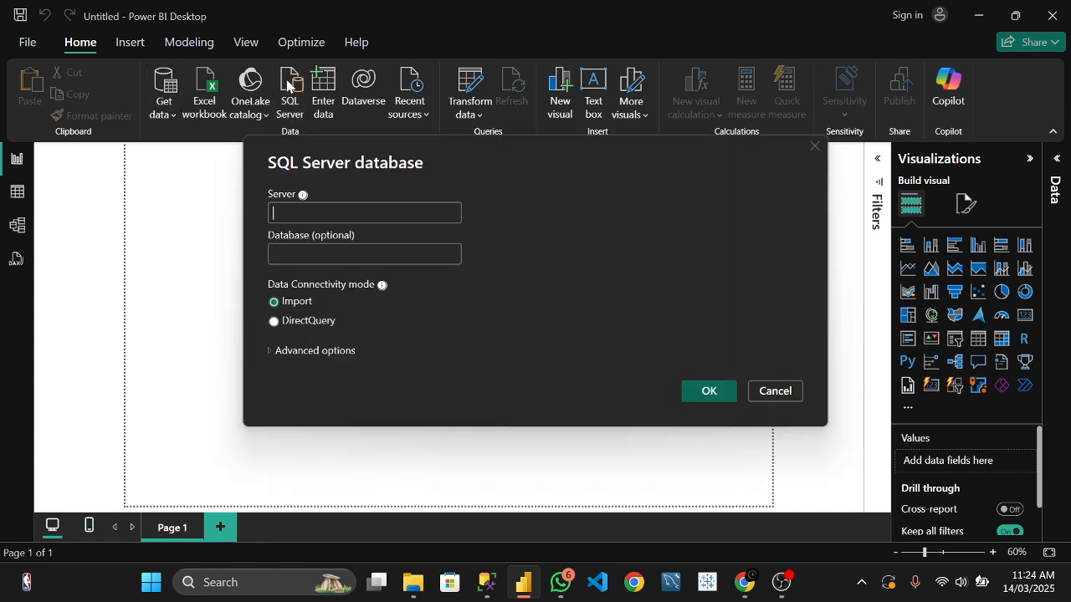
click(812, 147)
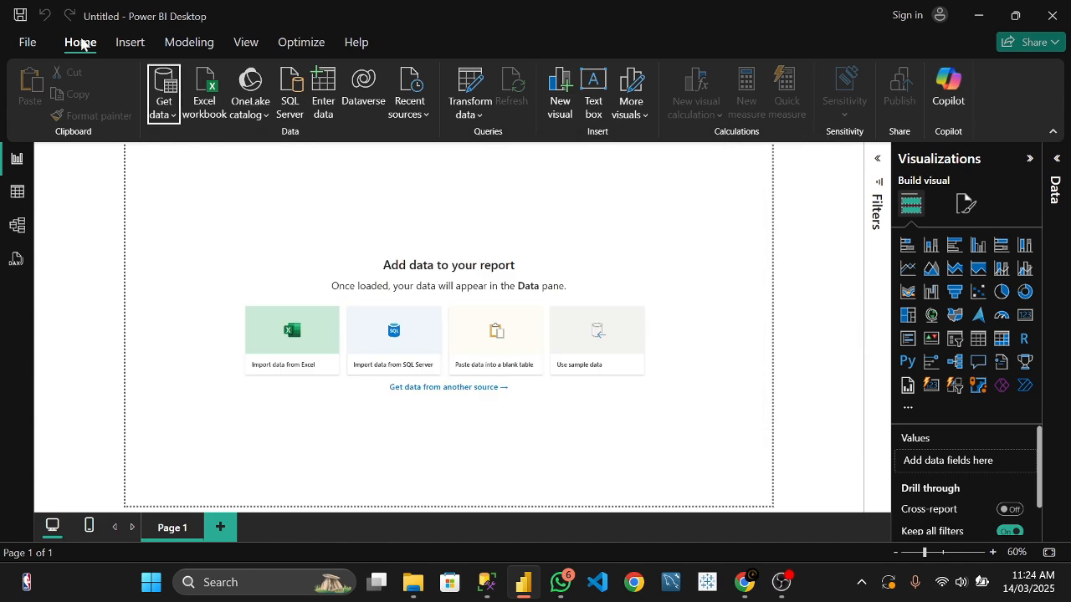
click(28, 49)
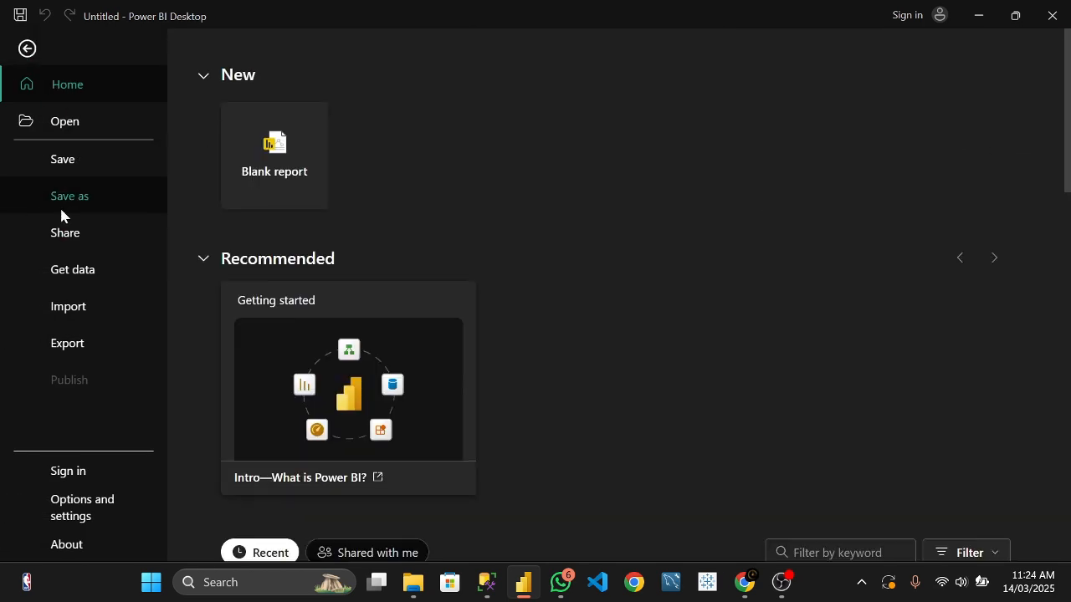
click(75, 275)
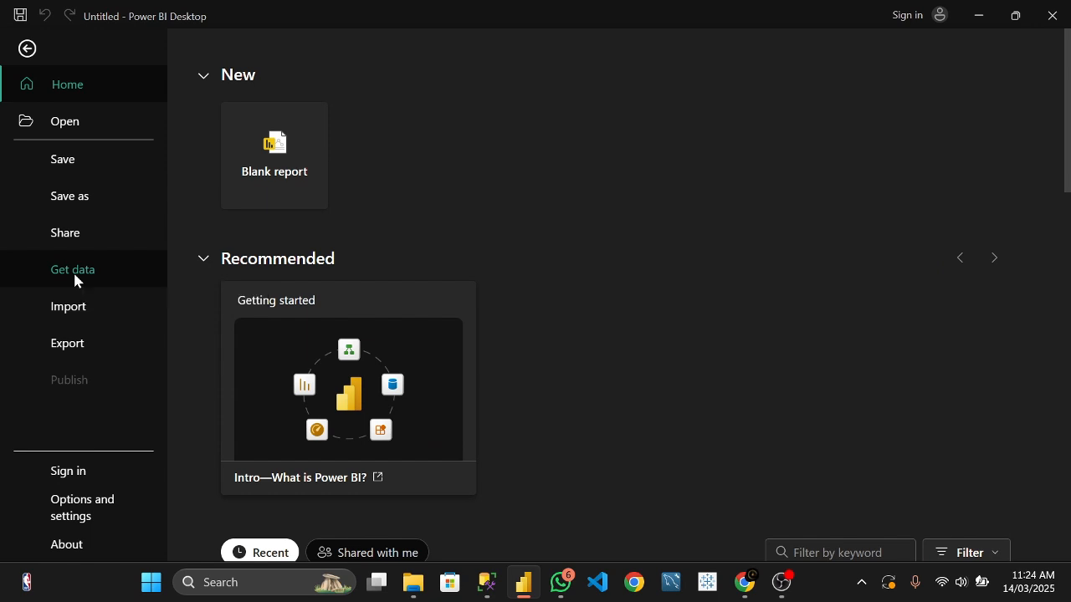
scroll(266, 238, down, 1)
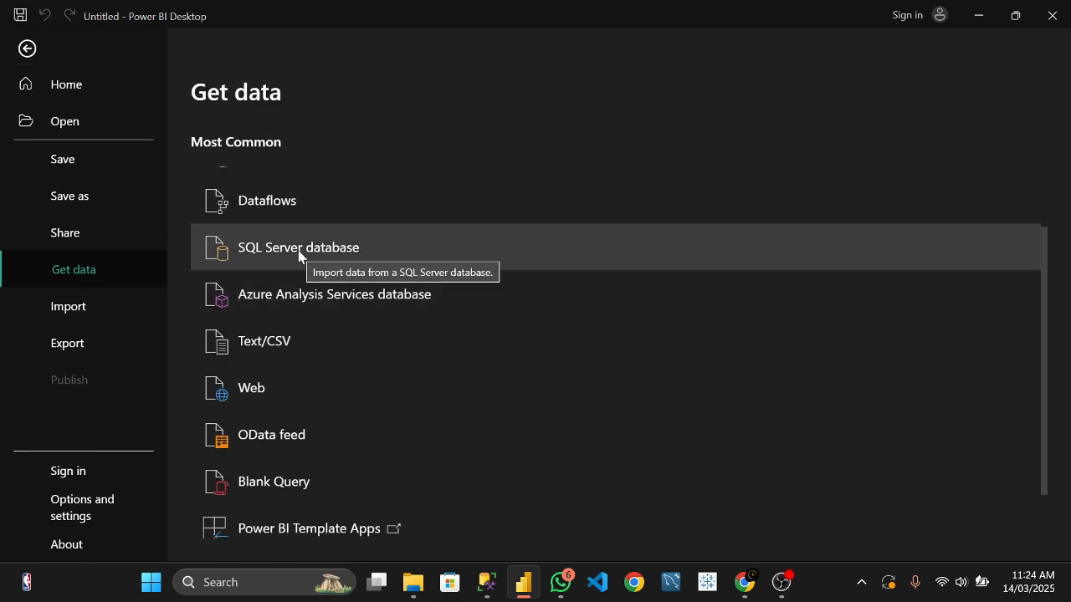
click(293, 254)
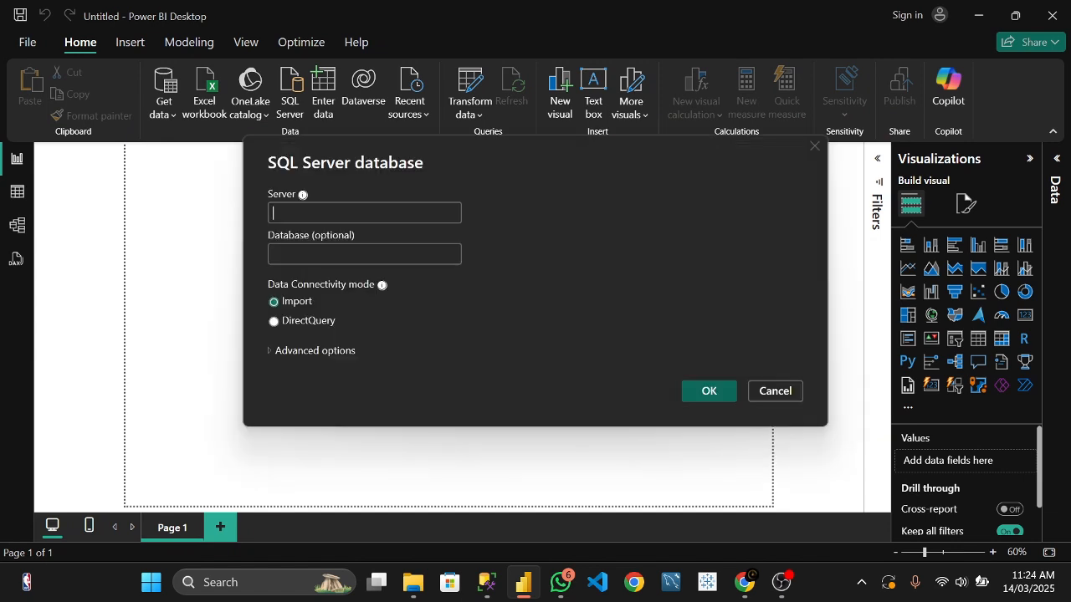
click(814, 148)
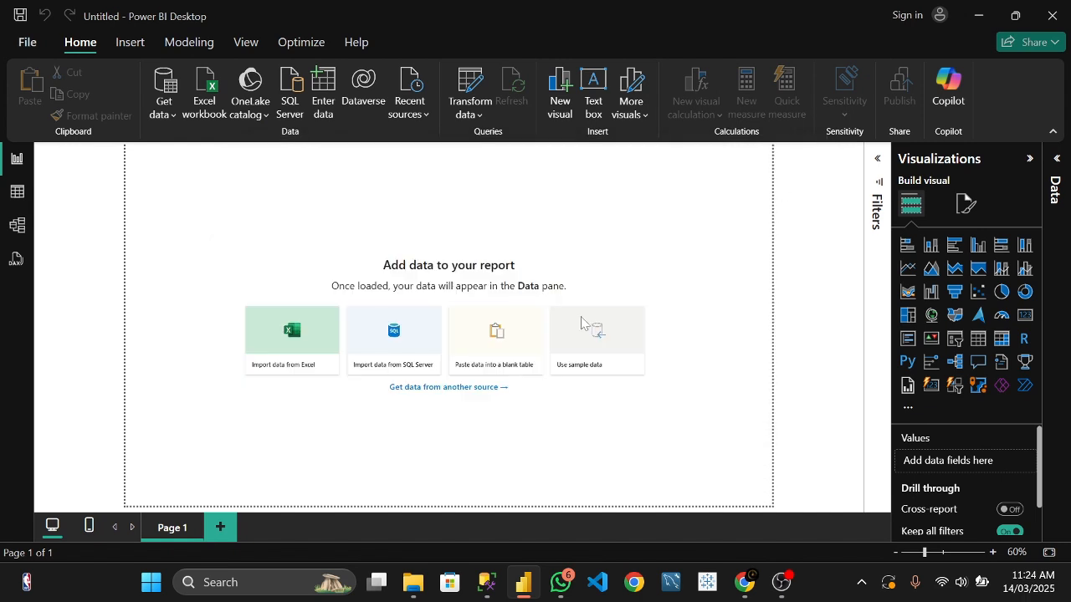
- Start a SQL Server import from the blank report and look up the server and the Data_Analytics_Portfolio database in SQL Server Management Studio
click(397, 340)
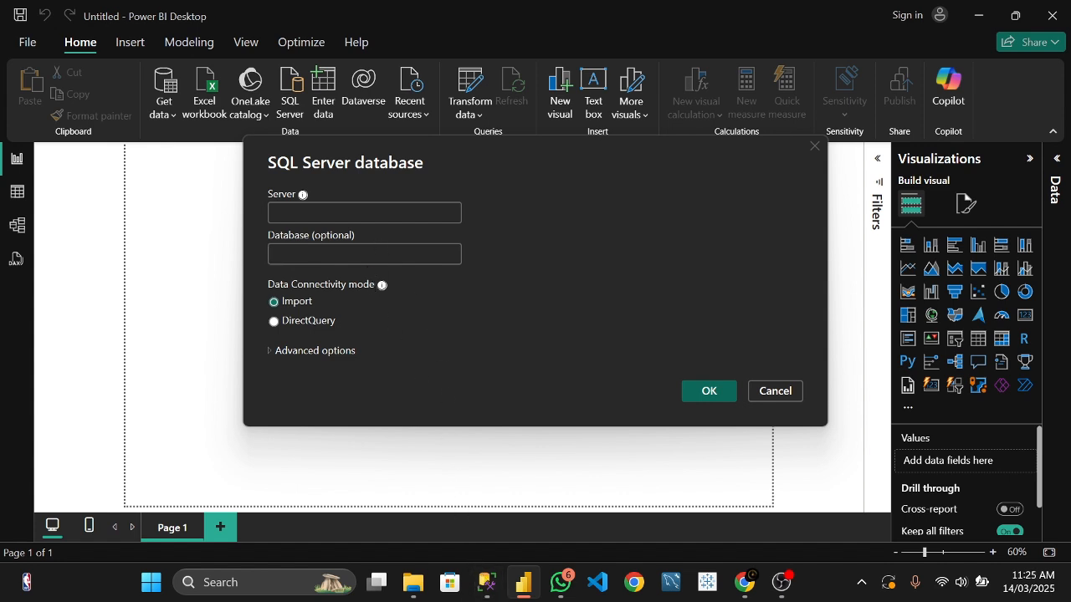
click(486, 583)
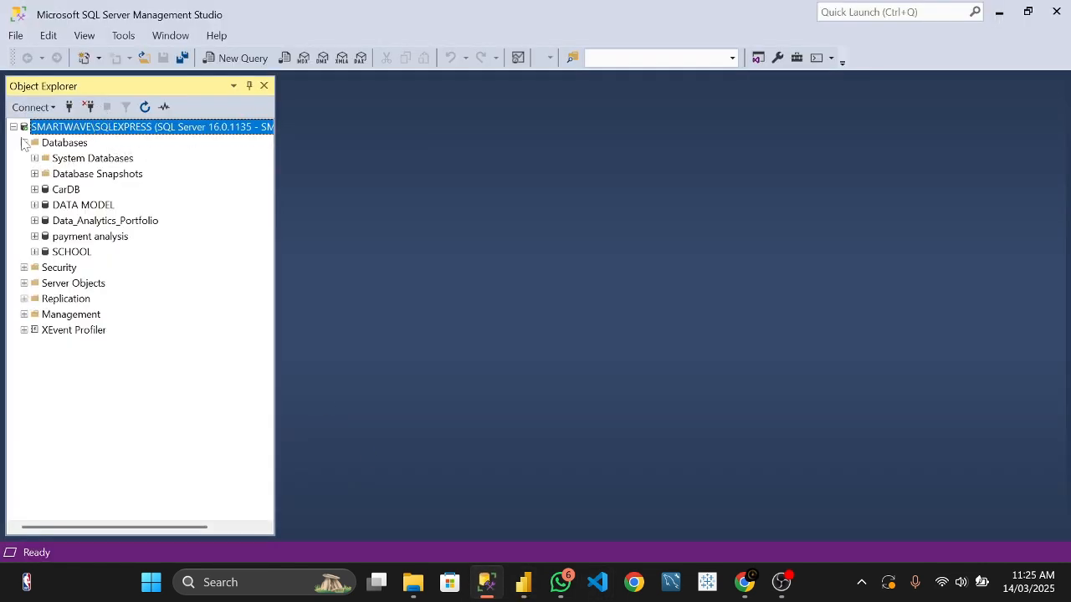
click(24, 143)
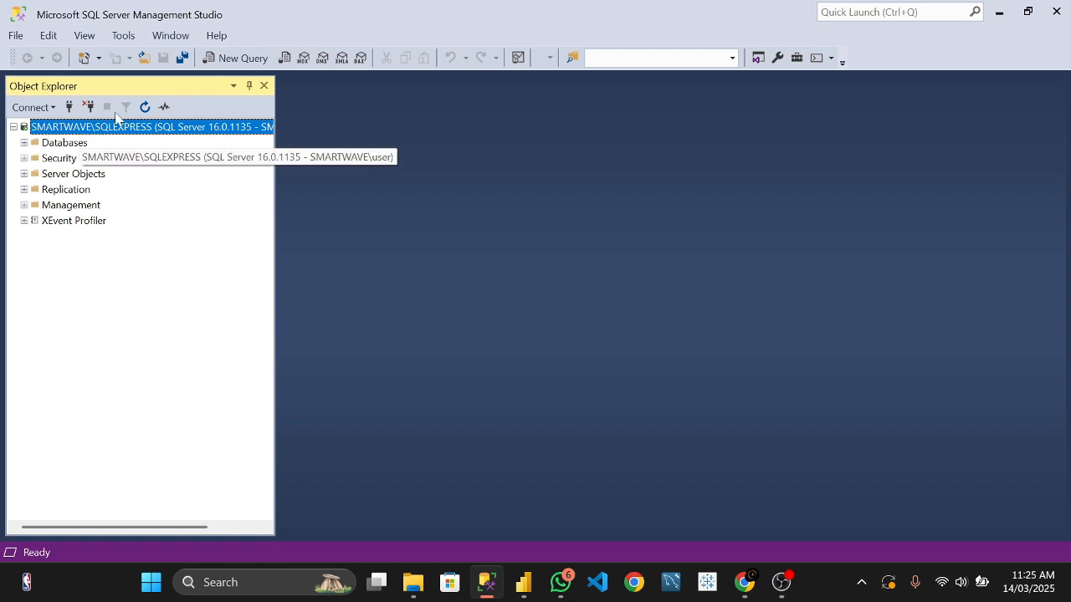
click(24, 143)
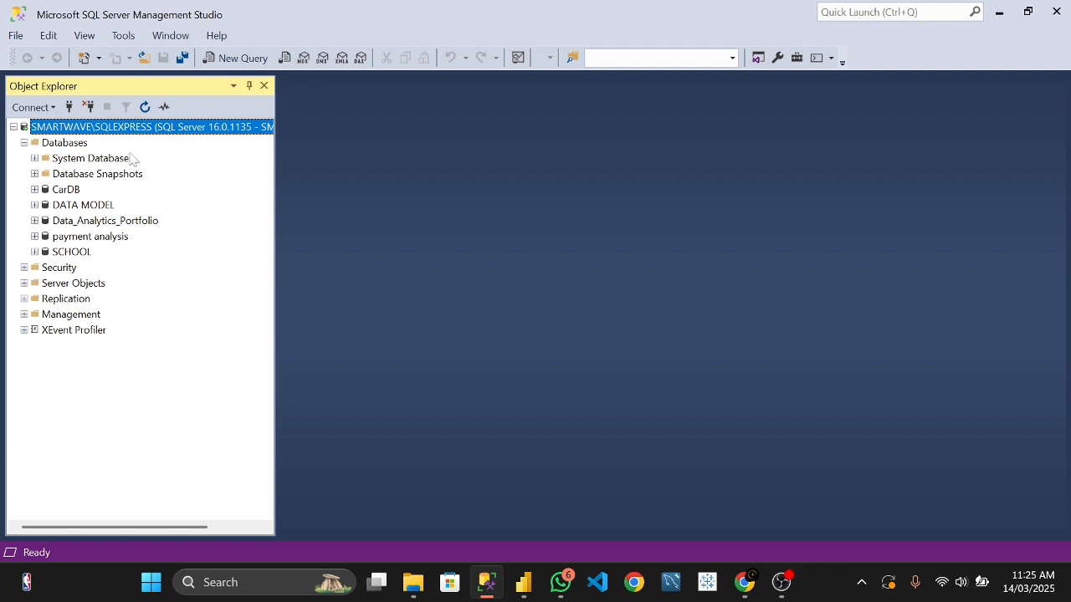
click(127, 223)
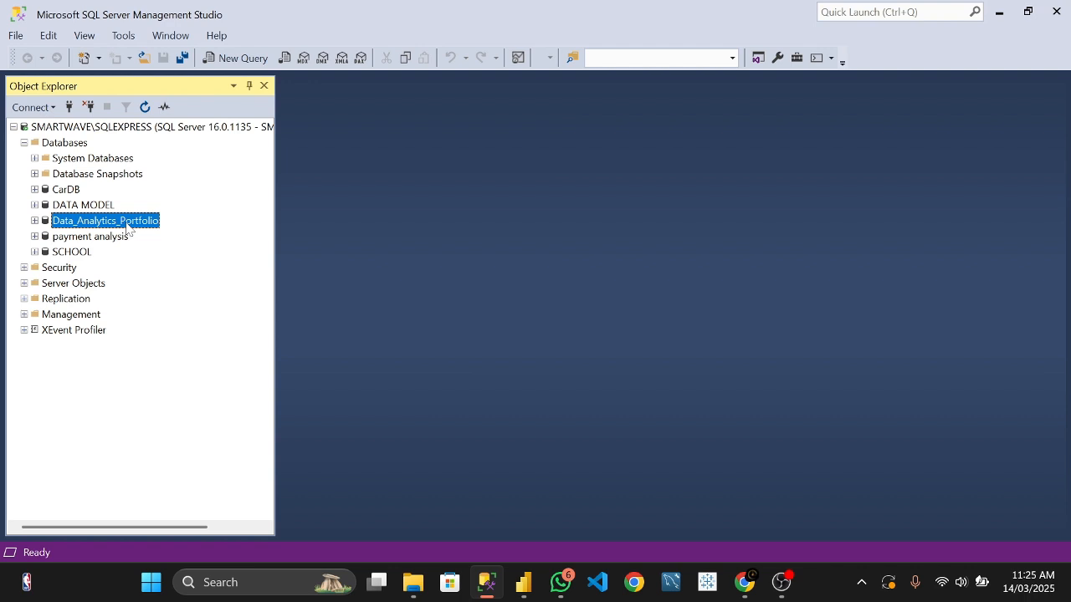
click(134, 127)
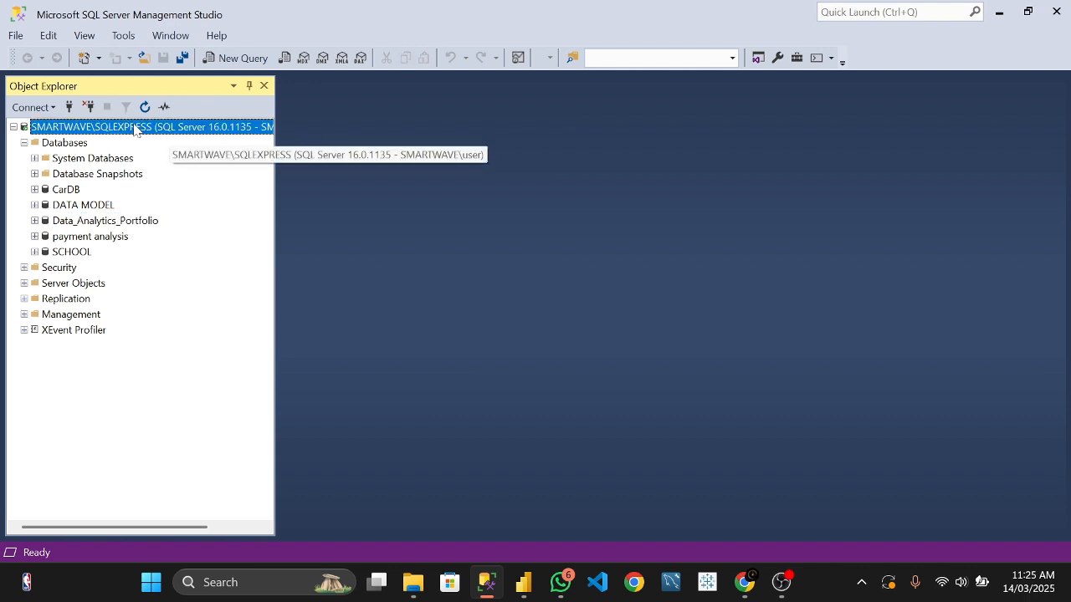
click(109, 222)
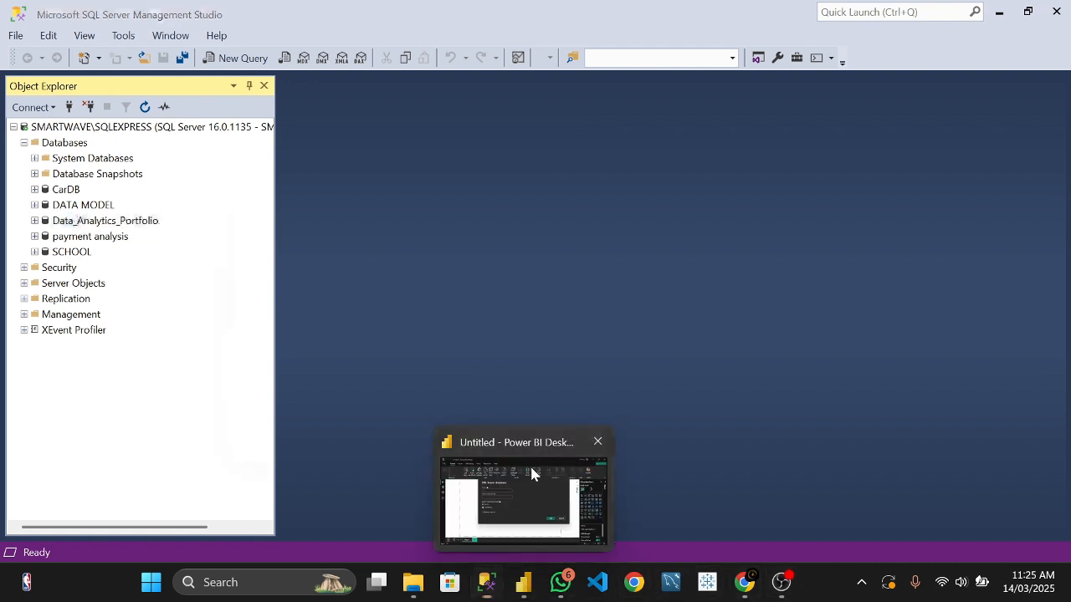
click(530, 470)
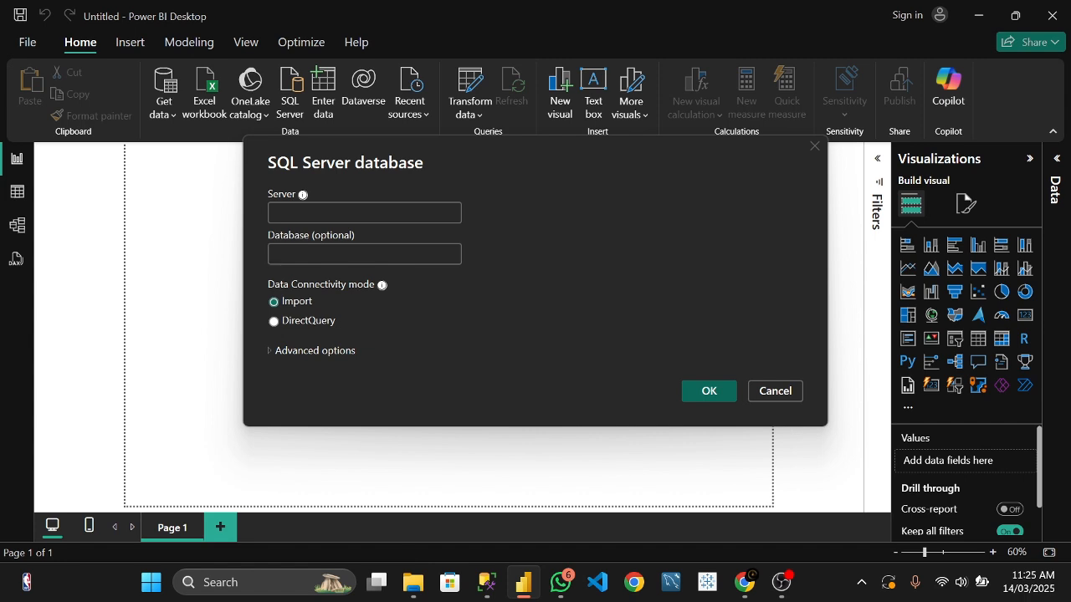
- In SQL Server Management Studio, copy the server name SMARTWAVE\SQLEXPRESS from the server's connection details
click(486, 585)
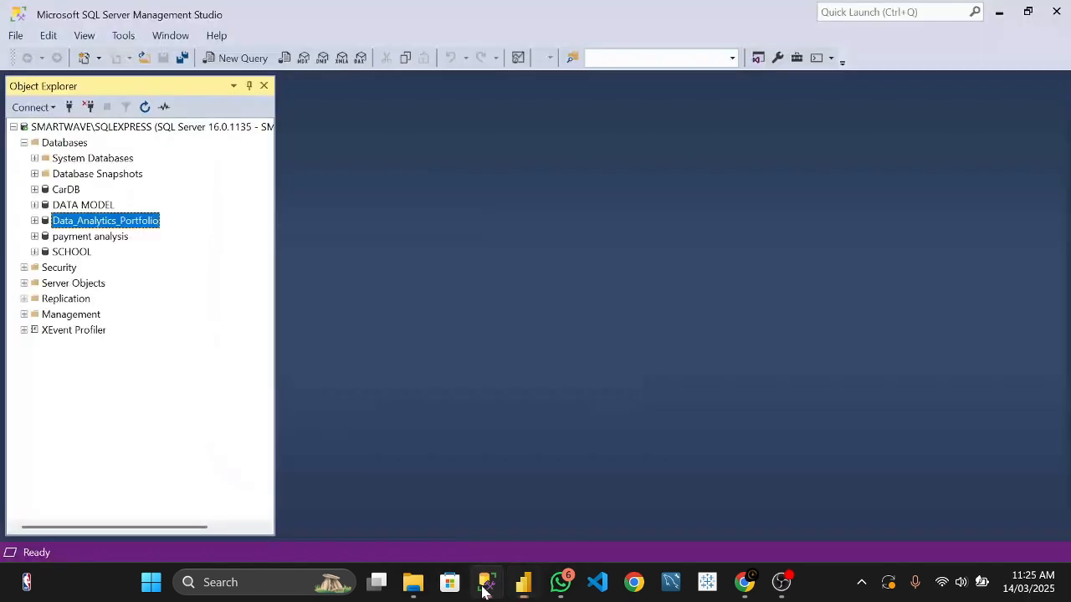
click(150, 129)
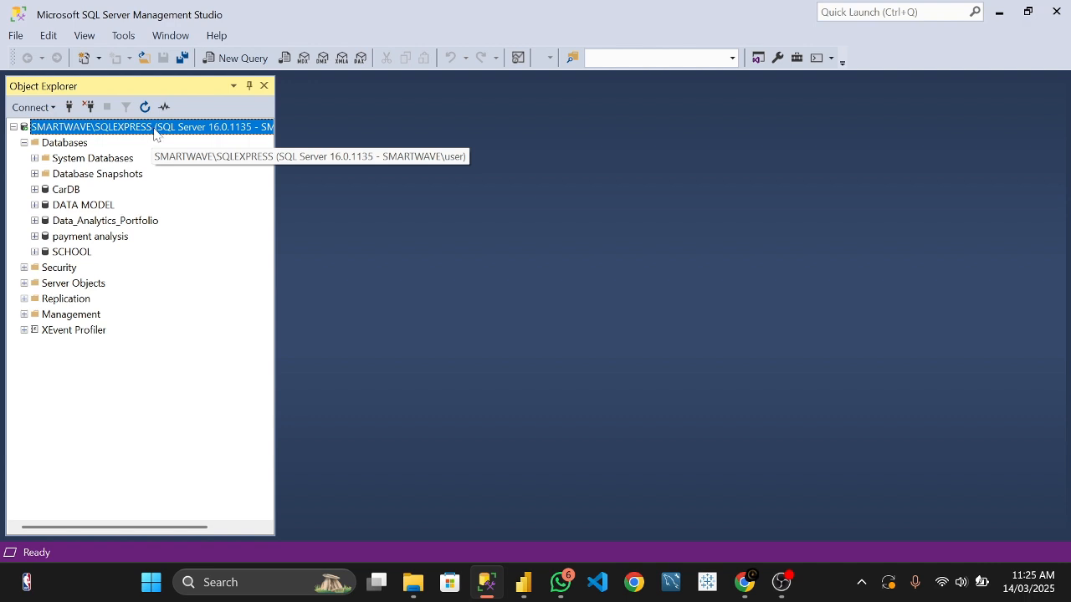
right_click(154, 130)
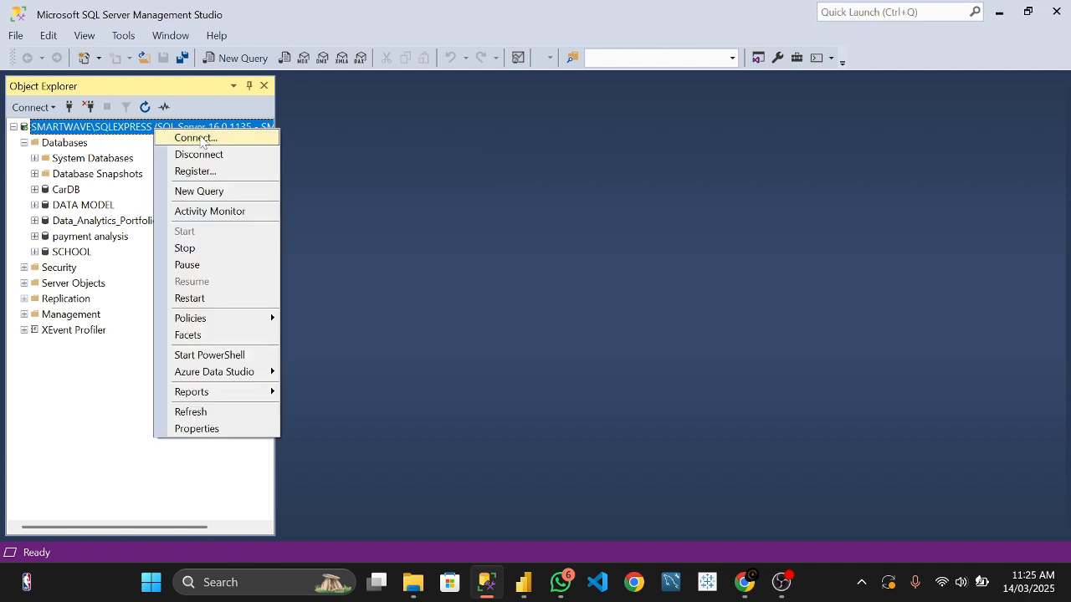
click(200, 139)
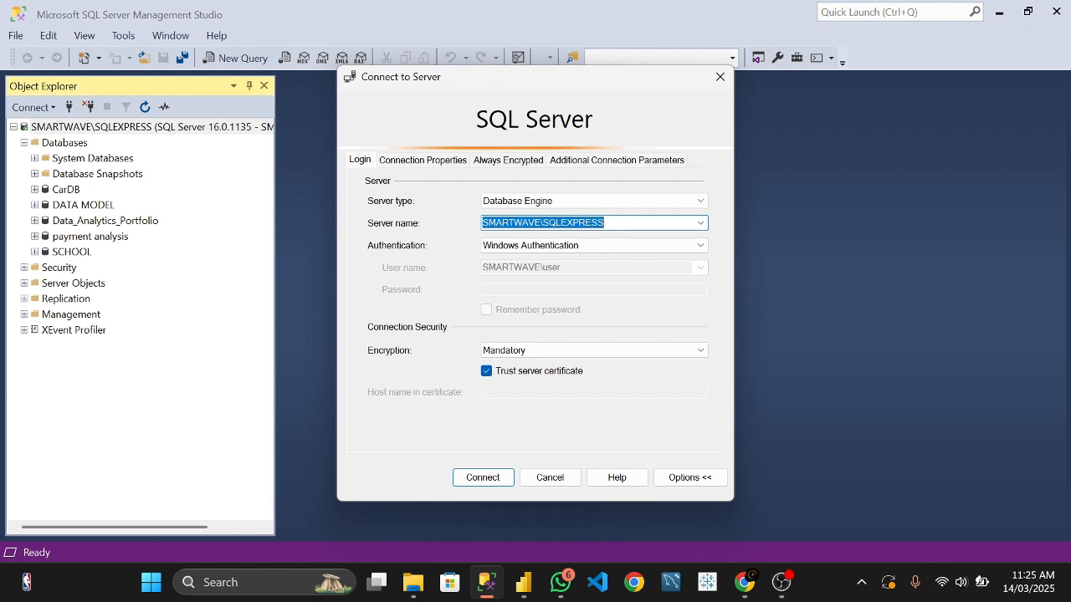
click(611, 224)
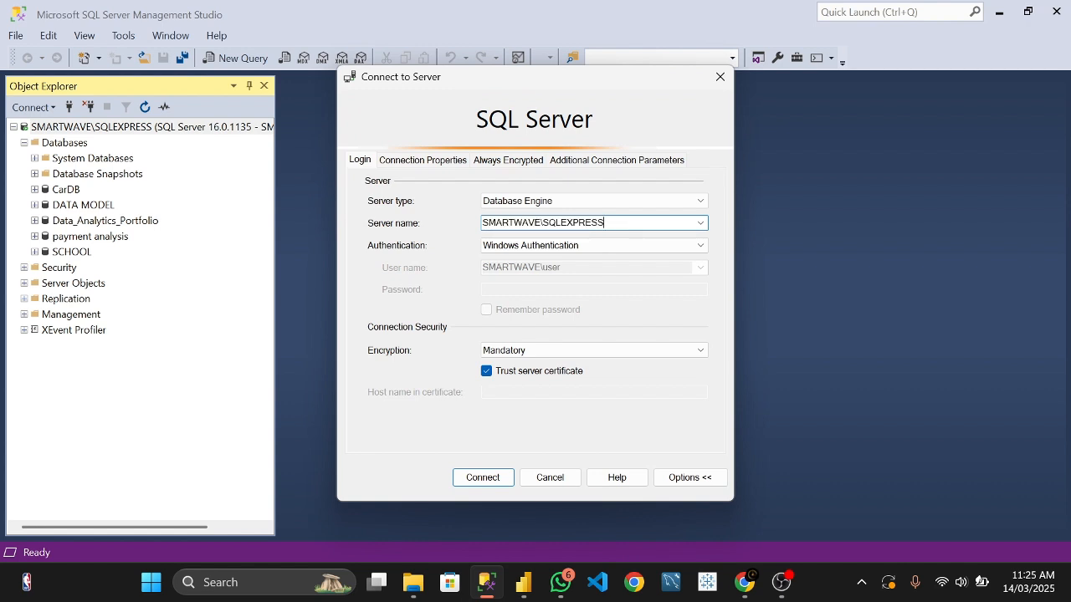
double_click(596, 223)
key(ctrl+c)
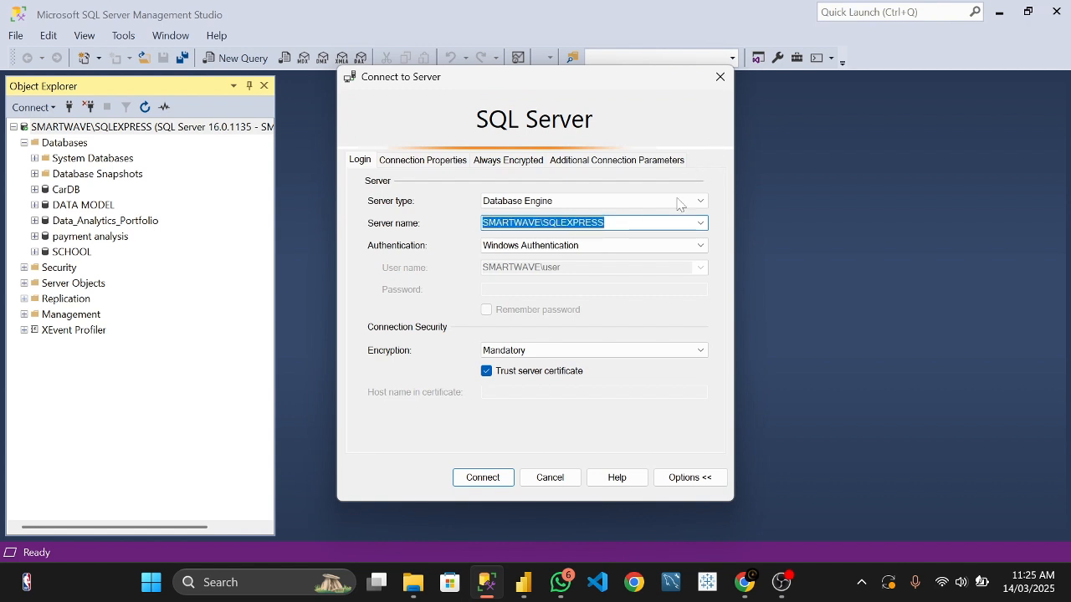
click(720, 77)
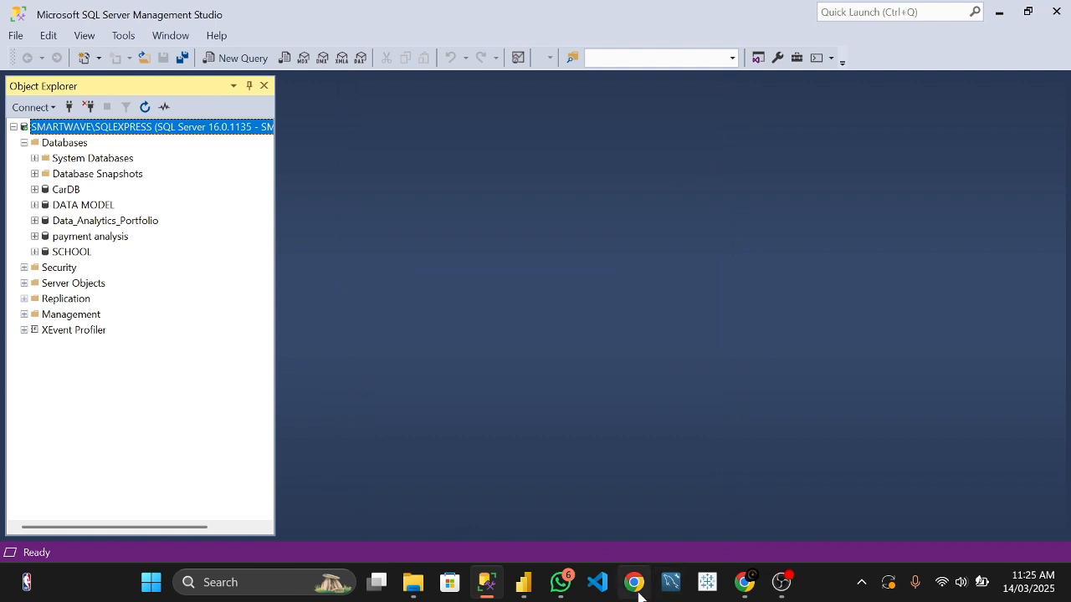
- Back in Power BI Desktop, enter the copied SMARTWAVE\SQLEXPRESS as the server of the SQL Server connection
click(527, 511)
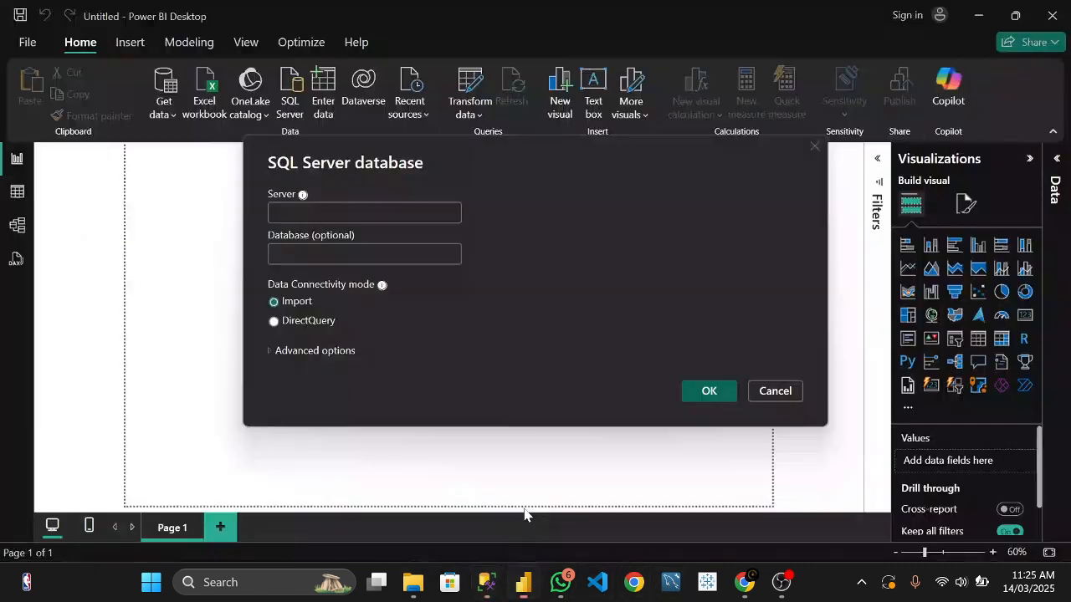
click(351, 213)
key(ctrl+v)
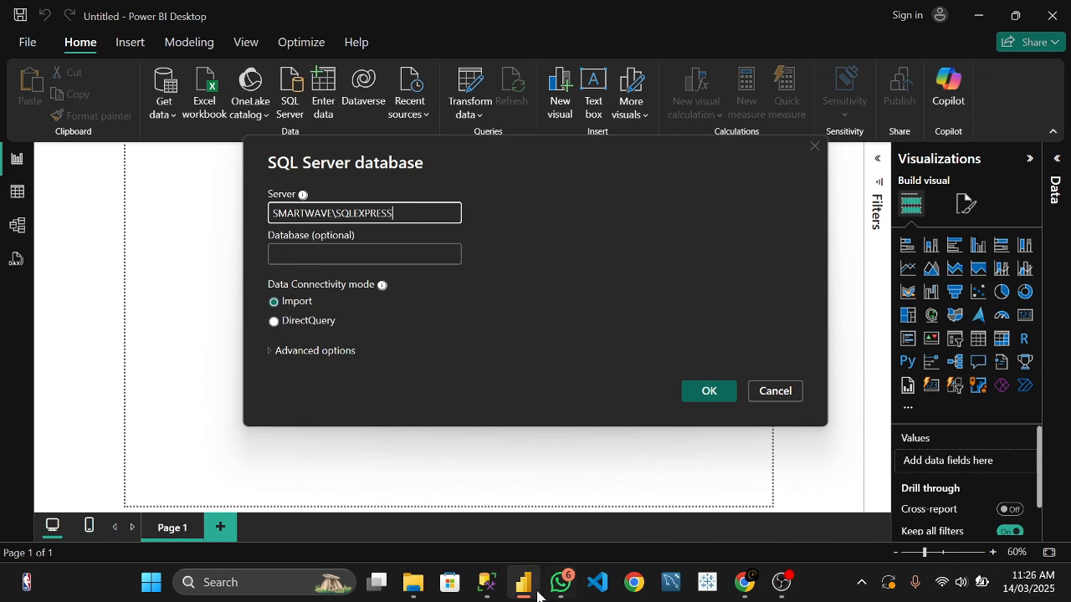
- Switch to SQL Server Management Studio and list the tables of the Data_Analytics_Portfolio database
click(486, 583)
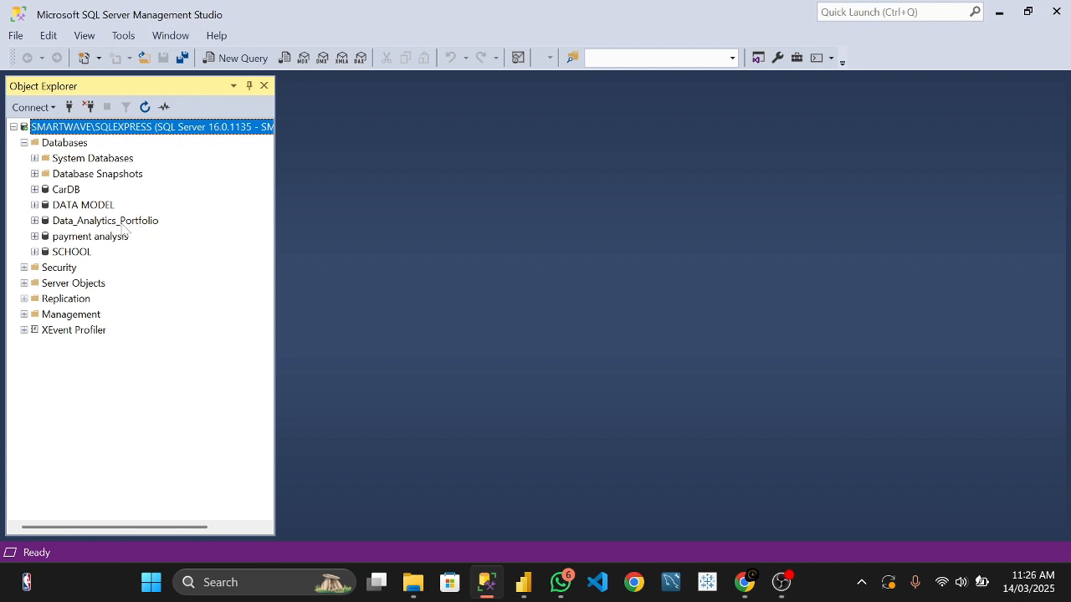
click(36, 221)
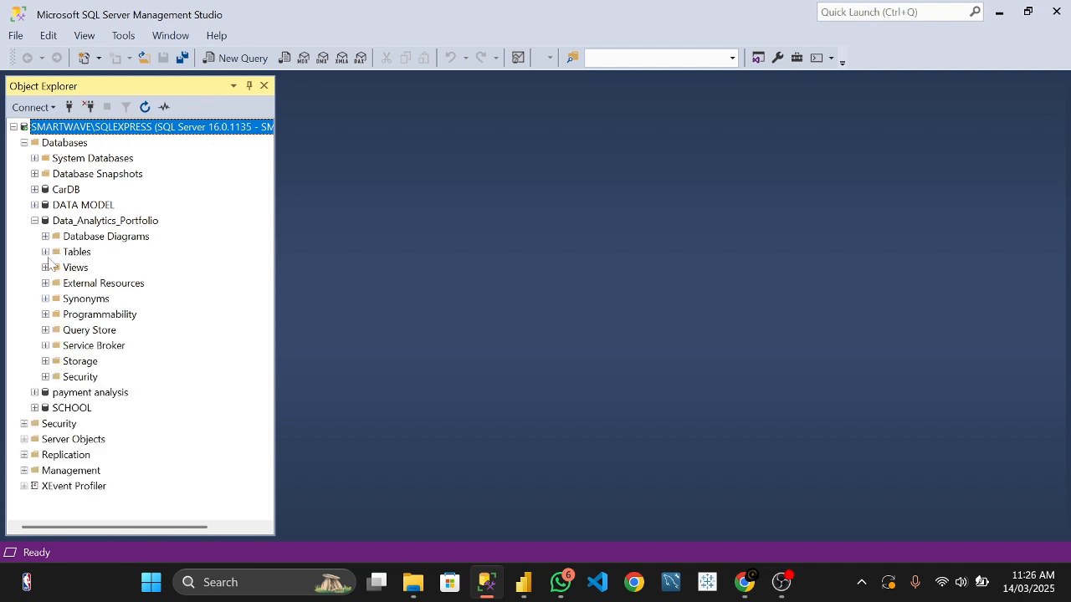
click(45, 252)
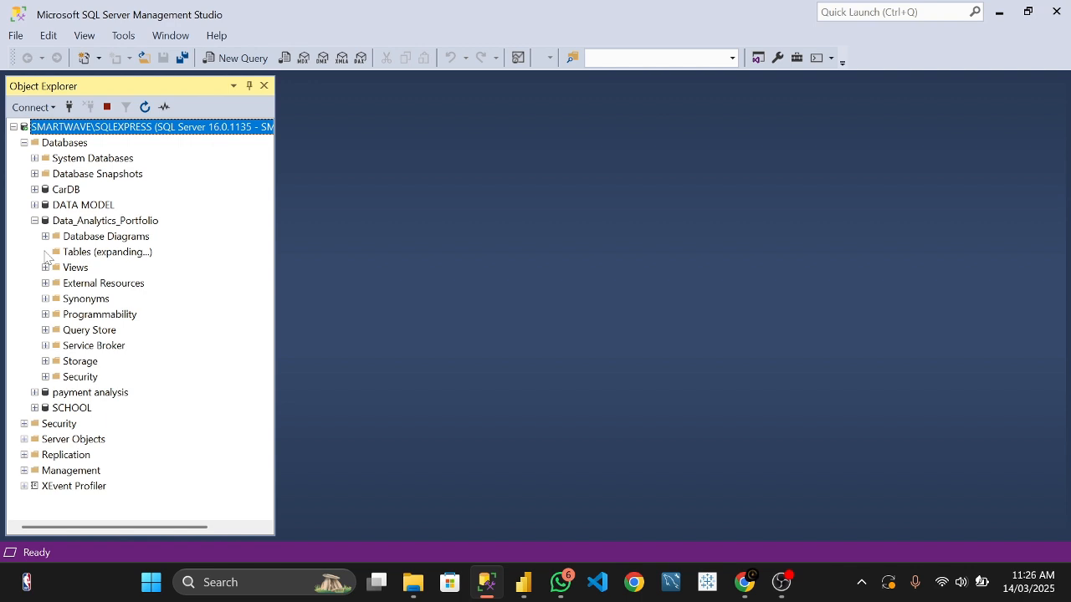
- Look through the list of tables in the Data_Analytics_Portfolio database
scroll(125, 301, down, 4)
scroll(125, 301, up, 3)
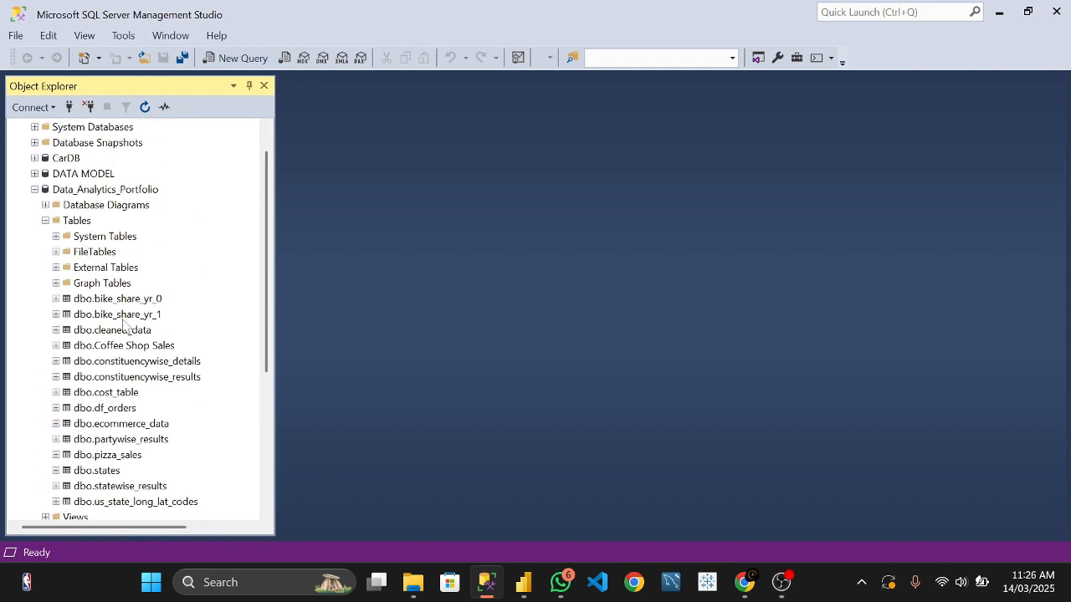
scroll(128, 307, down, 2)
scroll(128, 306, down, 2)
scroll(128, 307, up, 3)
scroll(128, 306, down, 2)
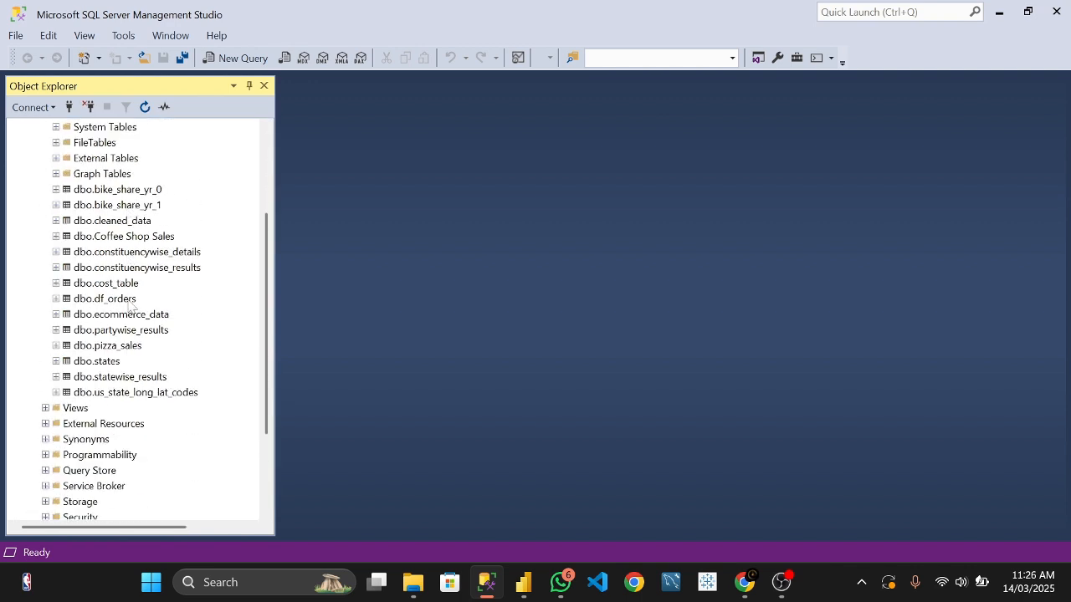
scroll(129, 307, up, 1)
scroll(130, 304, down, 1)
scroll(128, 297, up, 2)
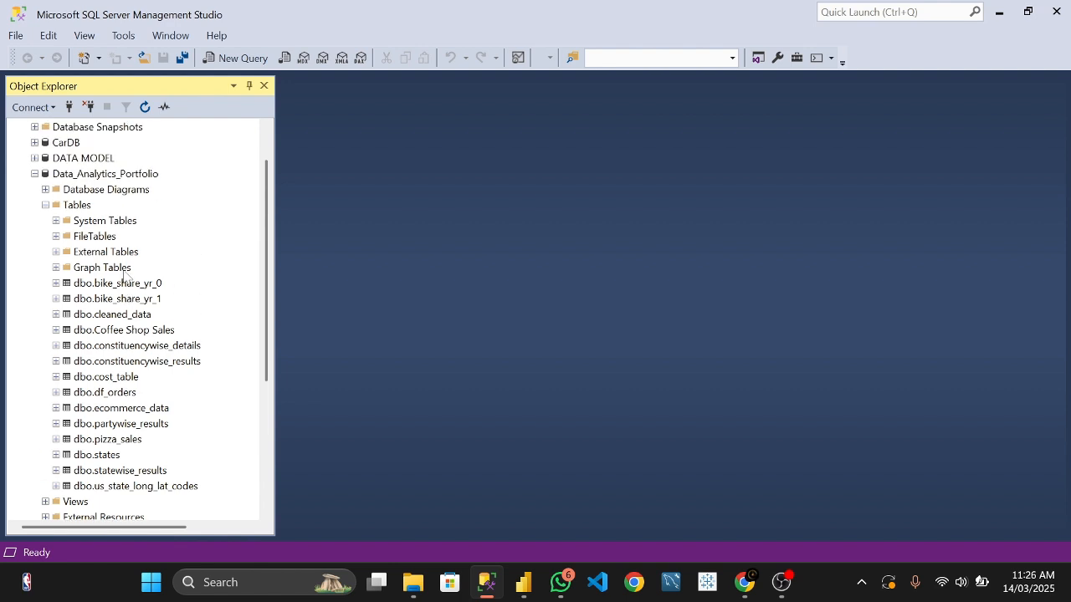
scroll(125, 286, down, 2)
scroll(124, 289, up, 2)
scroll(125, 293, down, 2)
scroll(125, 297, up, 3)
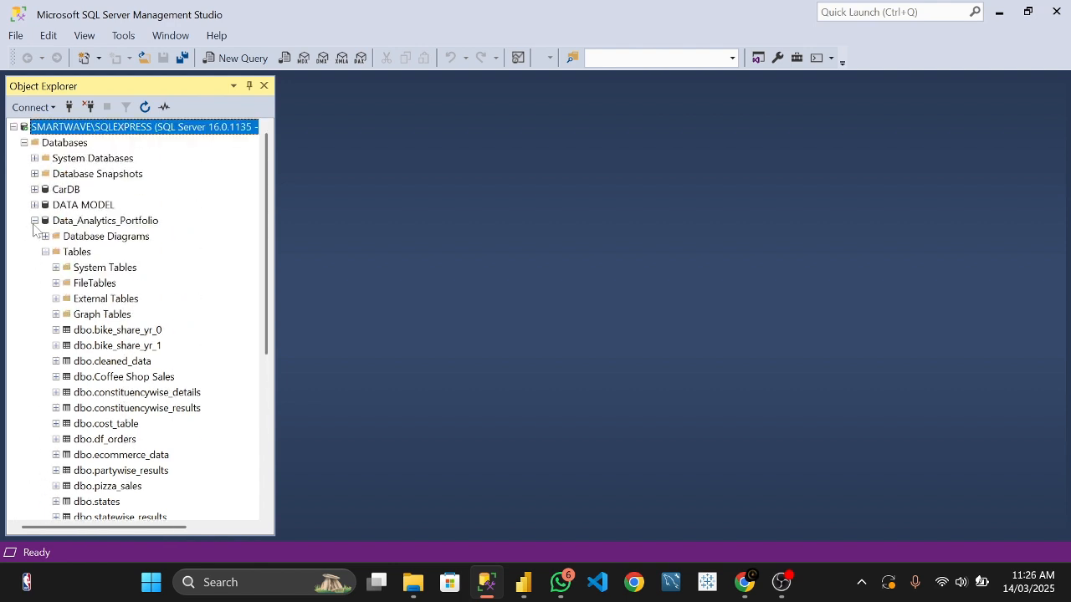
- Copy the name of the Data_Analytics_Portfolio database from its rename field without changing it, and collapse the database
click(34, 221)
click(115, 223)
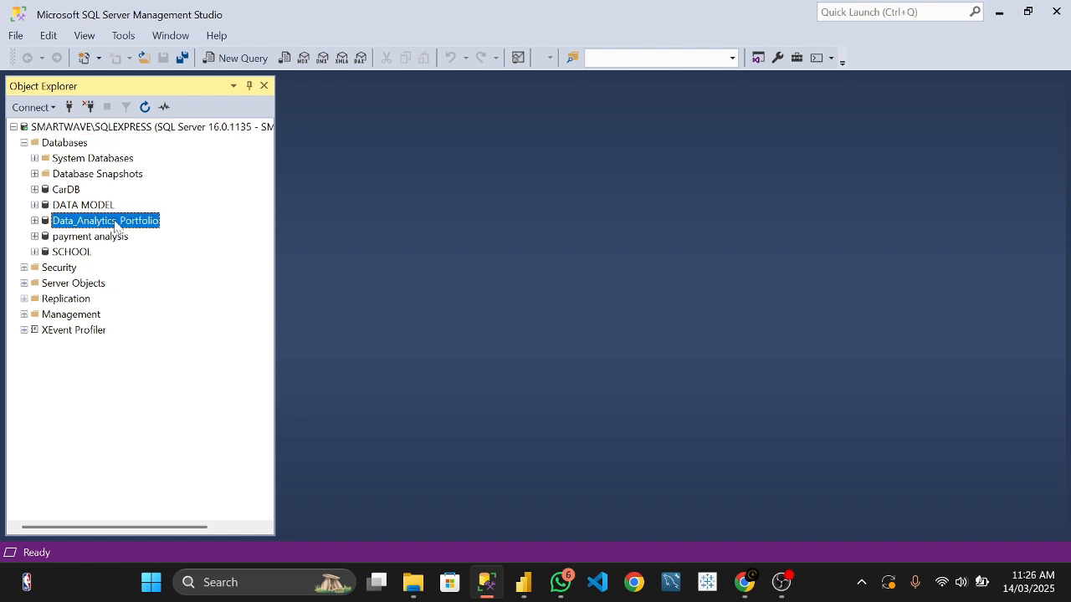
double_click(115, 221)
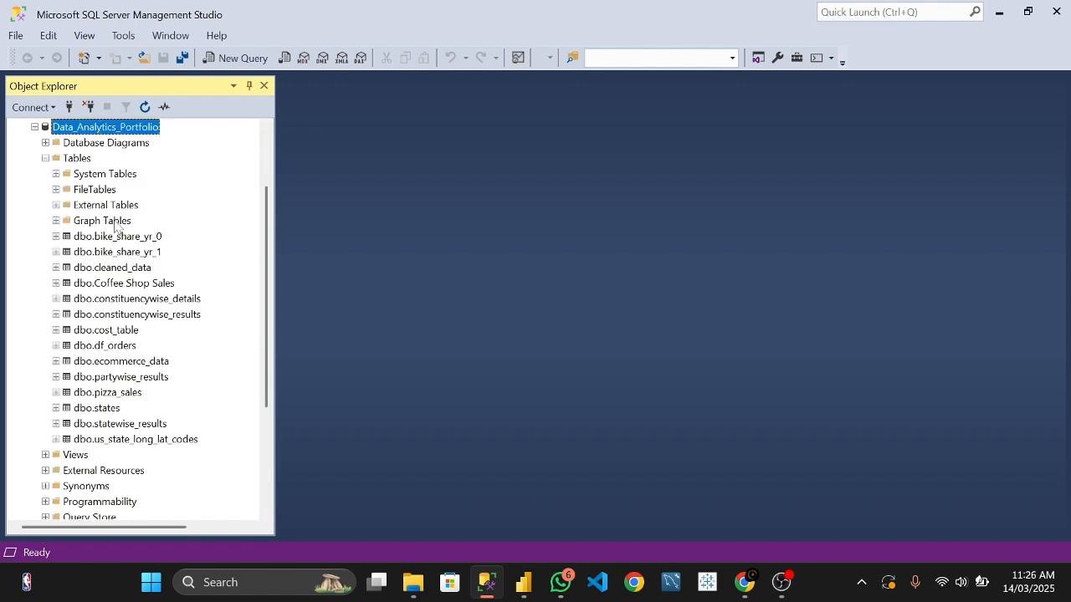
right_click(121, 131)
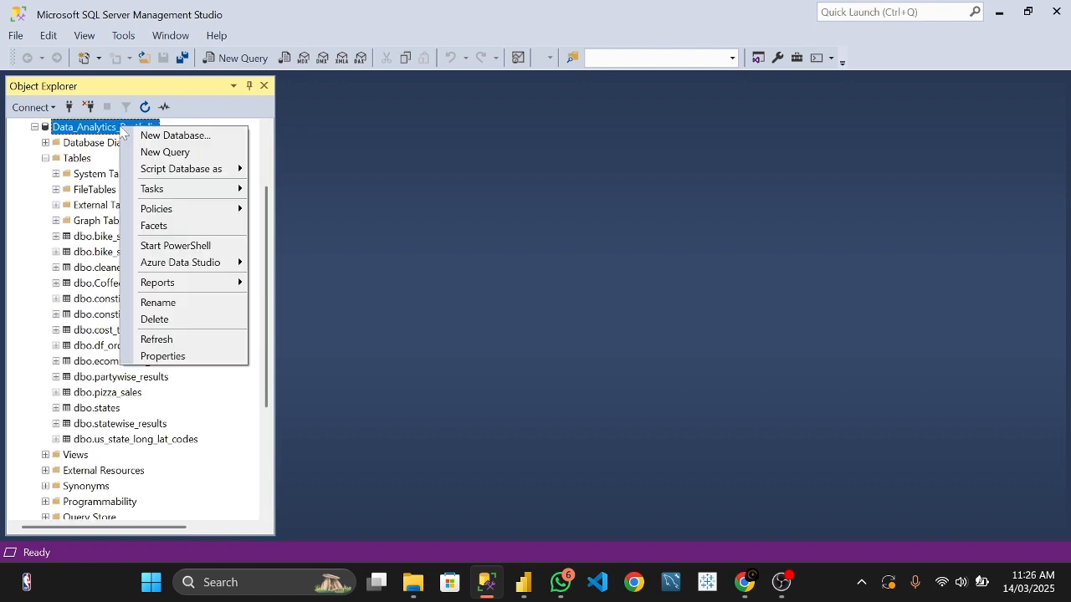
click(184, 304)
key(ctrl+c)
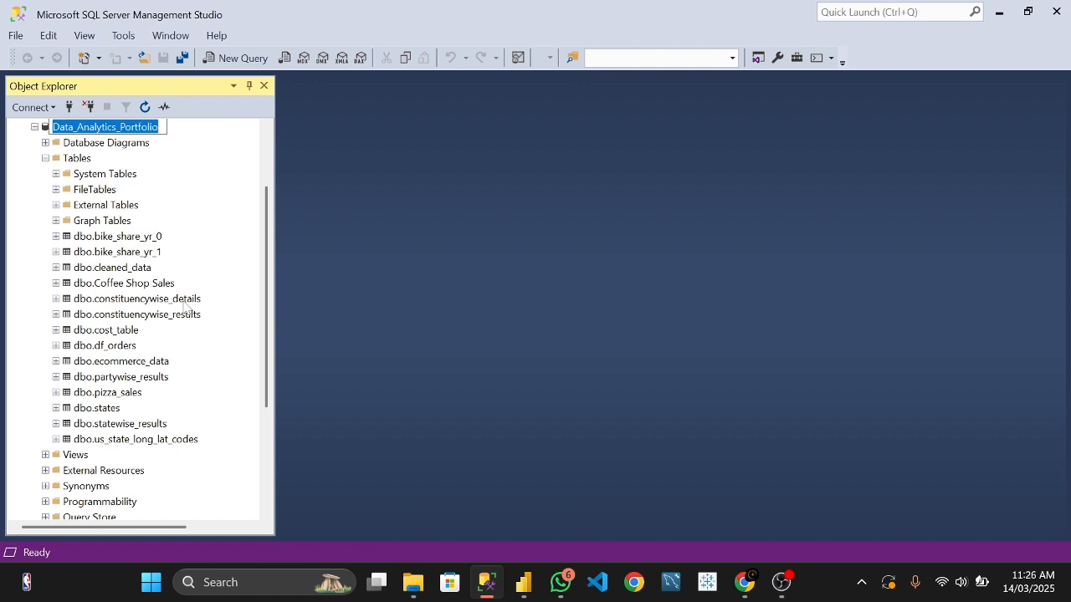
click(220, 141)
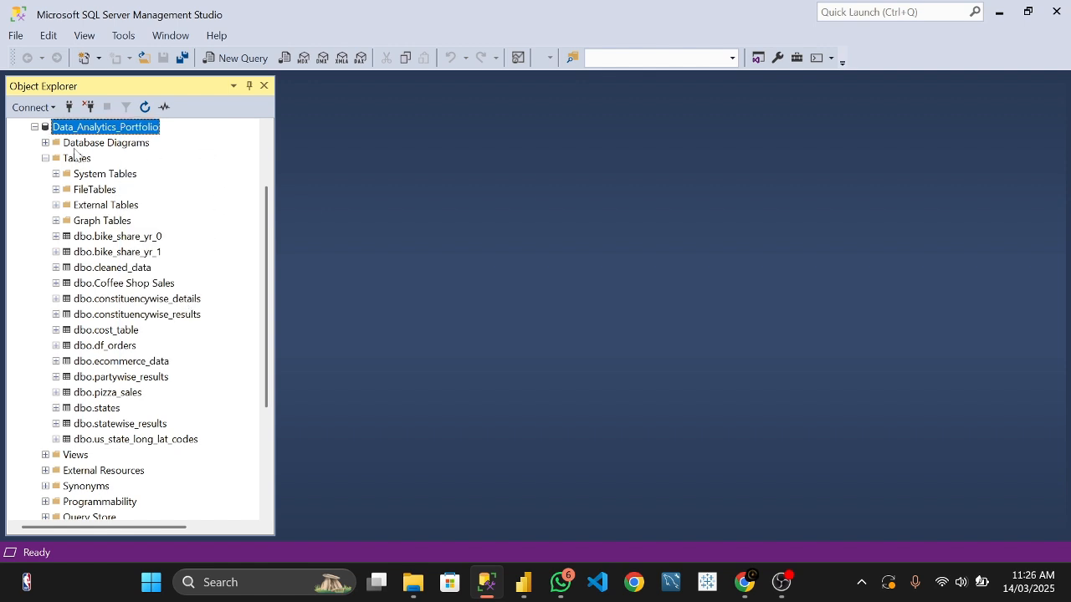
click(35, 126)
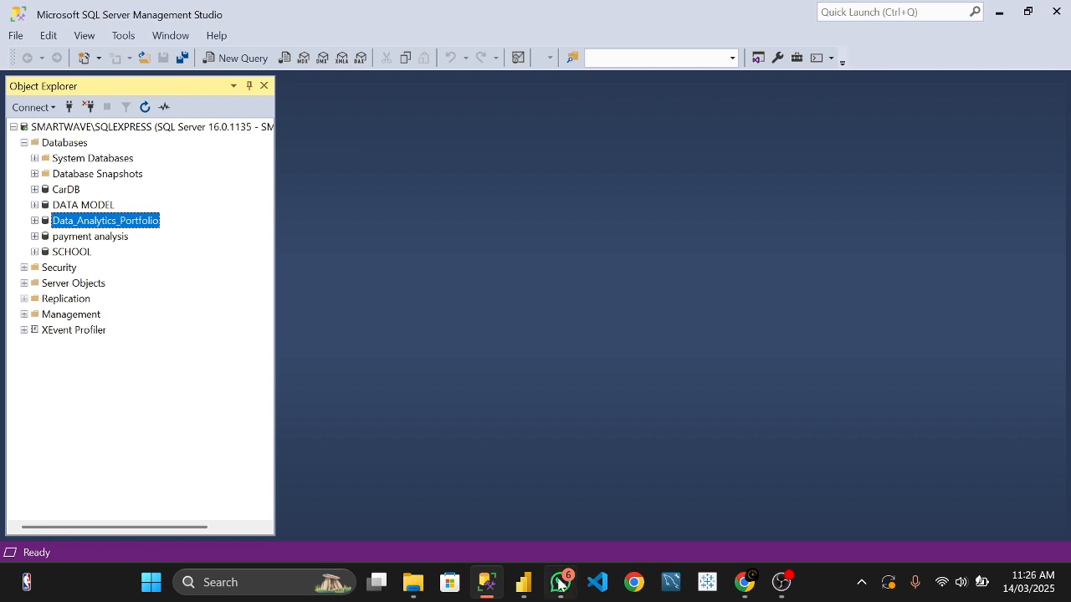
- Switch back to Power BI Desktop, enter Data_Analytics_Portfolio as the database in Import mode, and connect
click(524, 583)
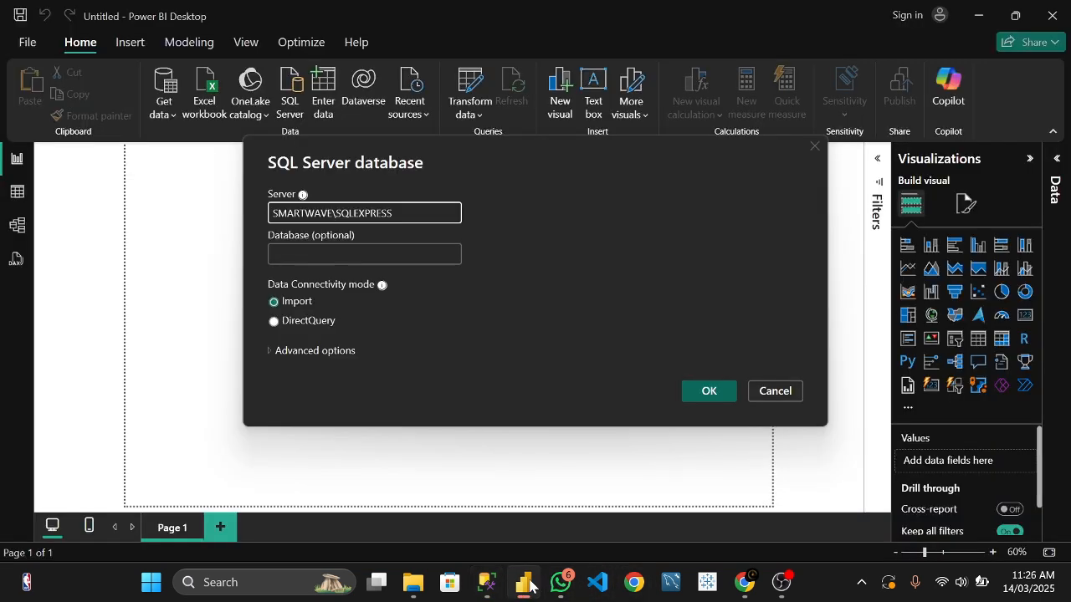
click(363, 254)
key(ctrl+v)
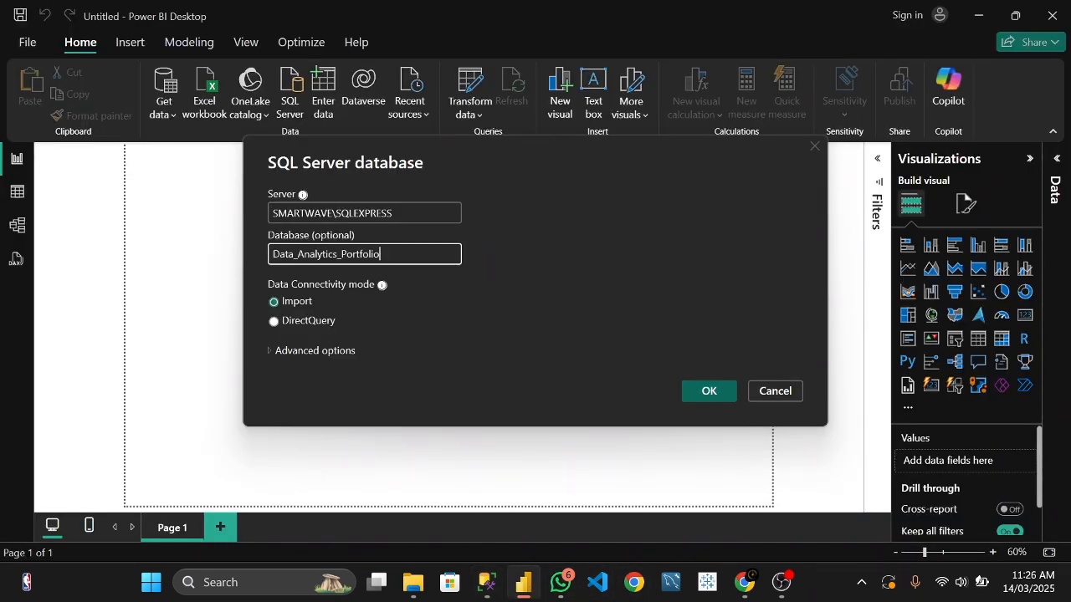
click(710, 392)
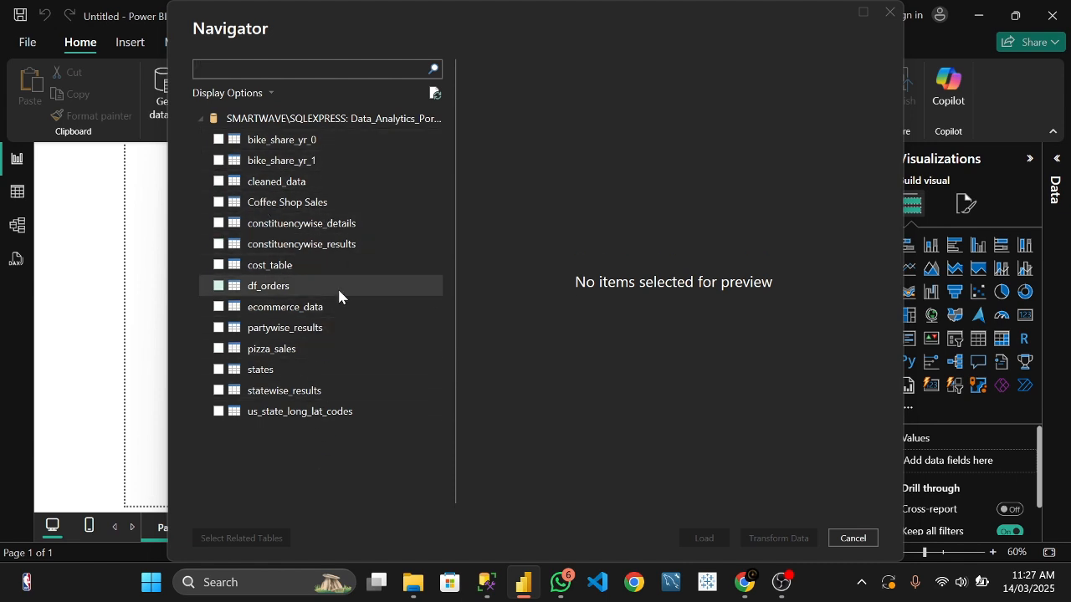
- Preview the Coffee Shop Sales and constituencywise_details tables, and load only Coffee Shop Sales into the report
click(217, 204)
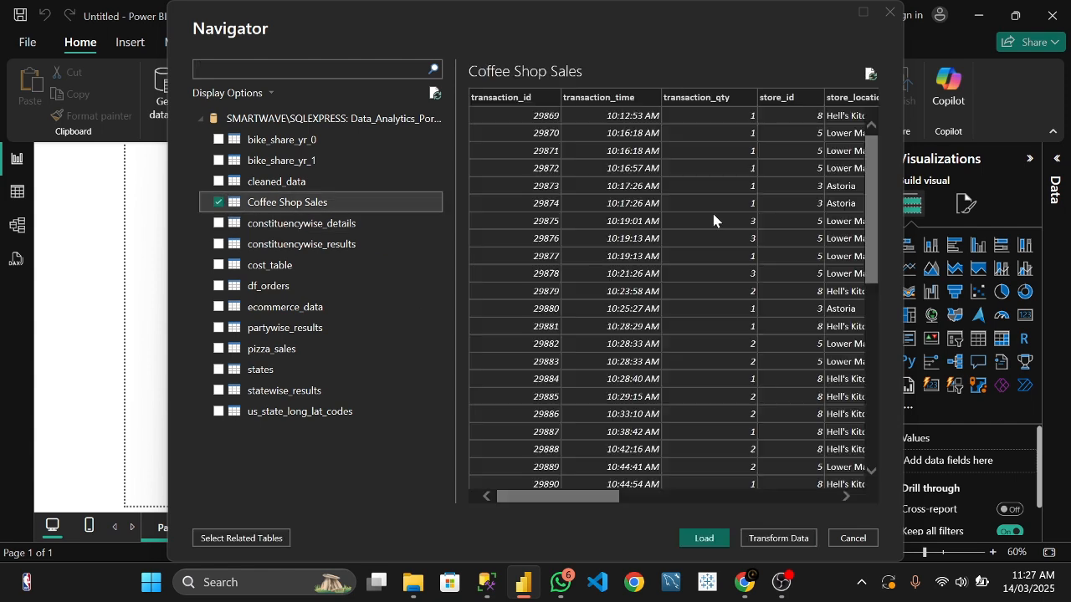
drag(589, 499, 631, 502)
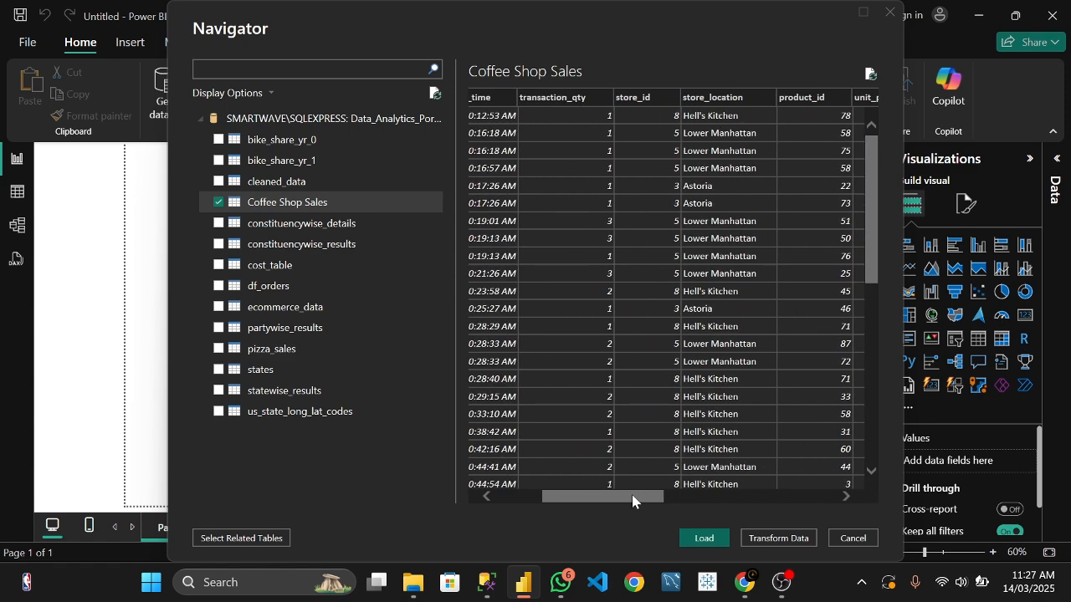
click(219, 224)
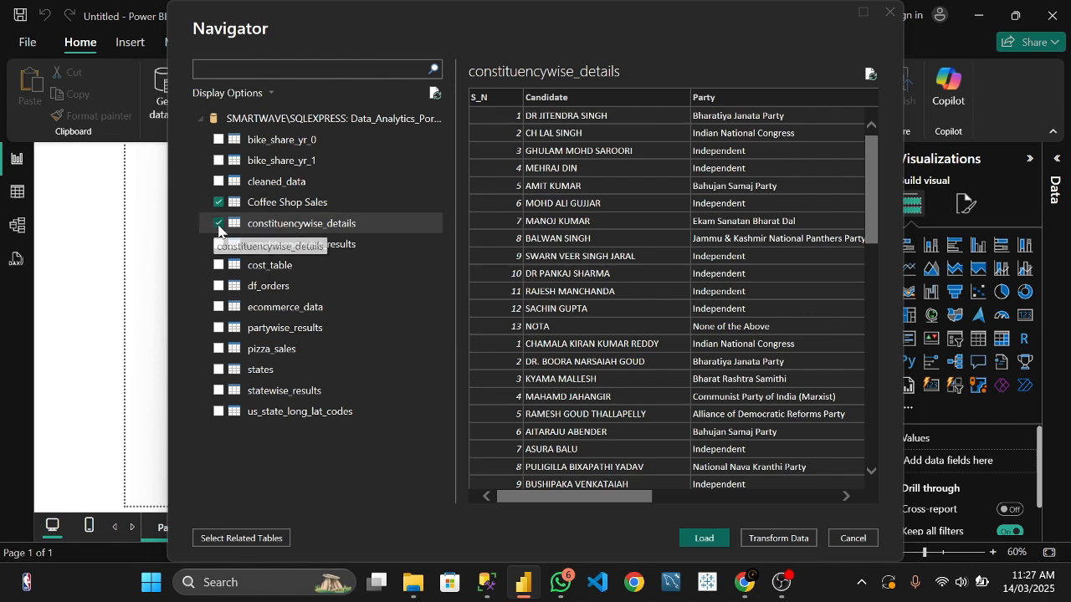
click(707, 539)
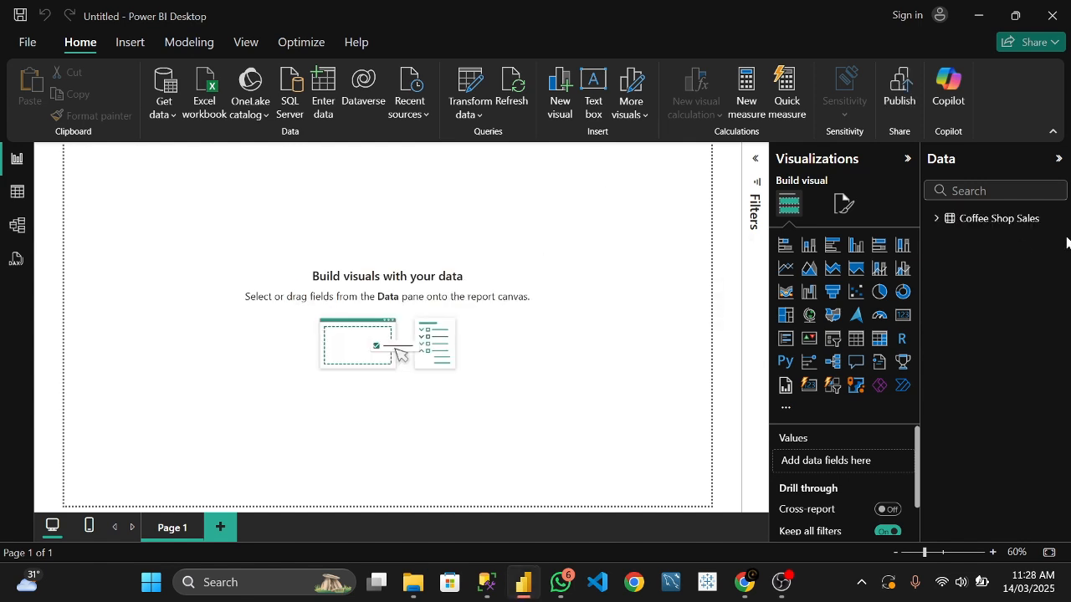
- Examine the fields of the loaded Coffee Shop Sales table and view its rows and columns in the table view
click(936, 220)
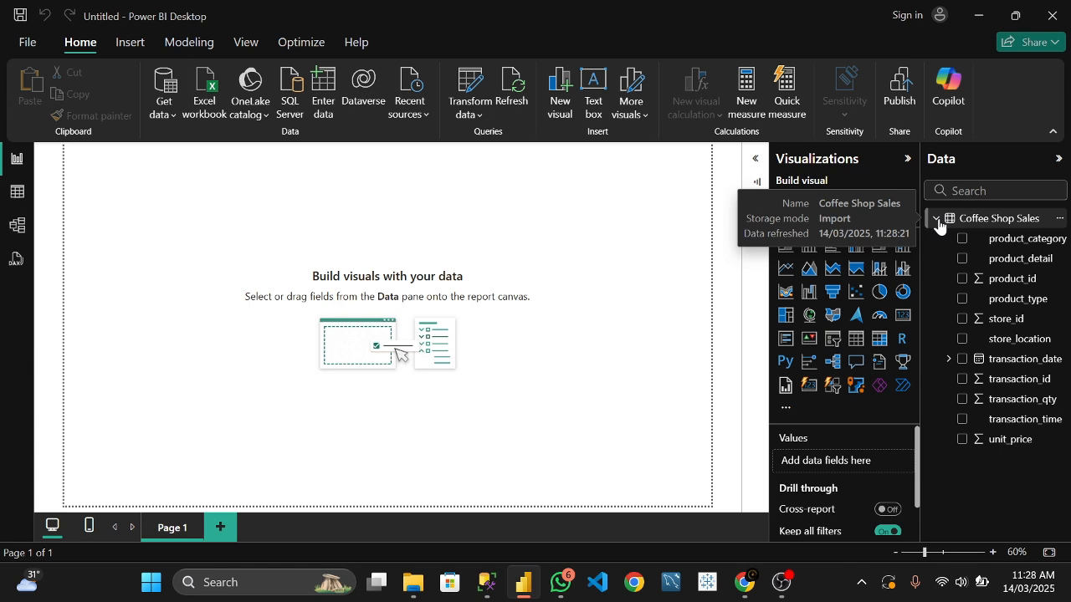
click(937, 220)
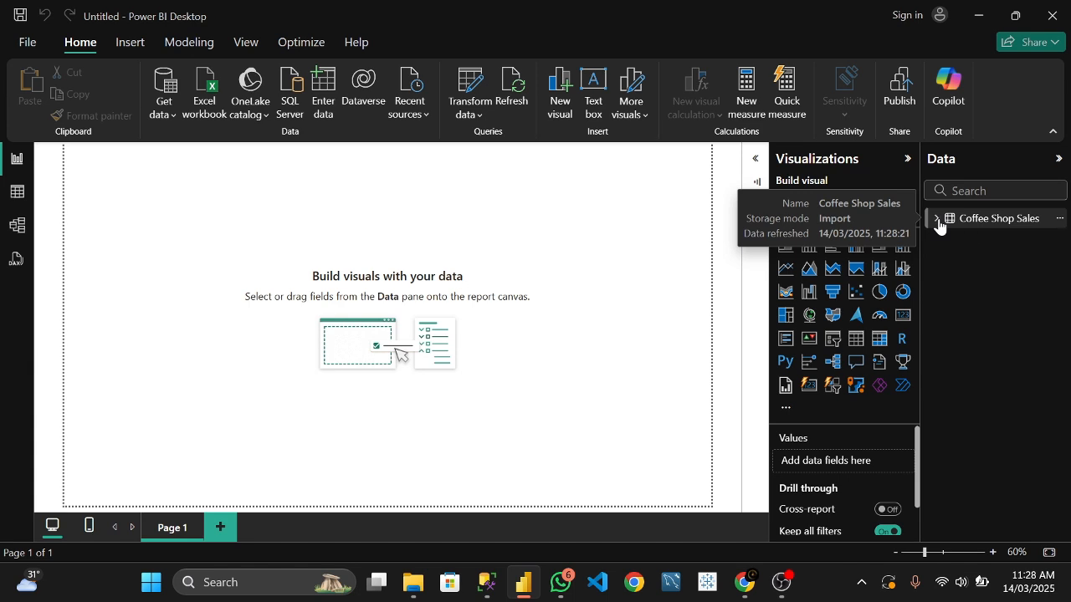
click(18, 192)
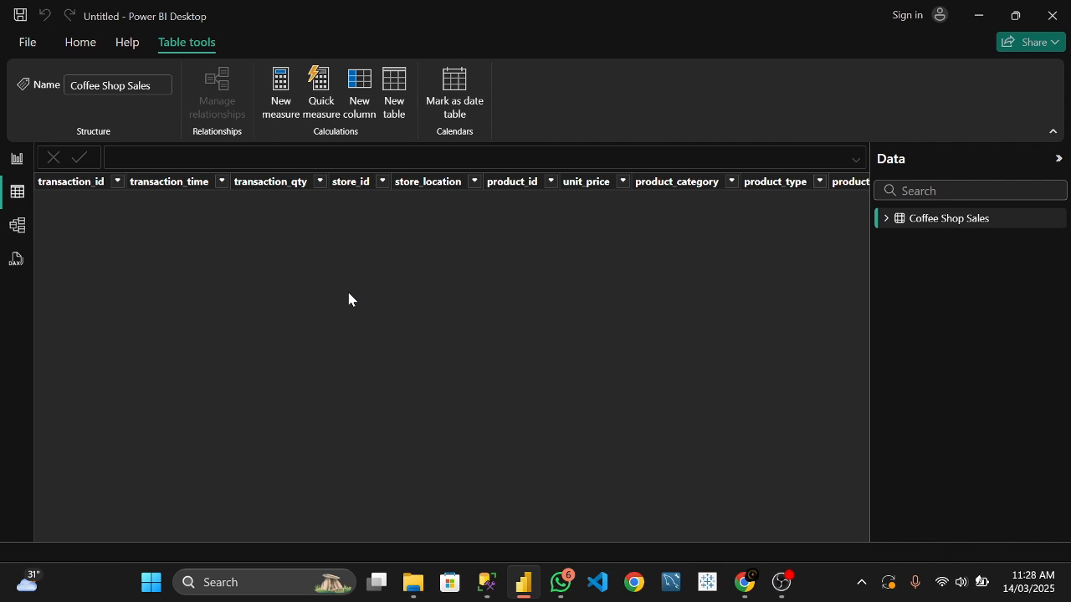
click(887, 221)
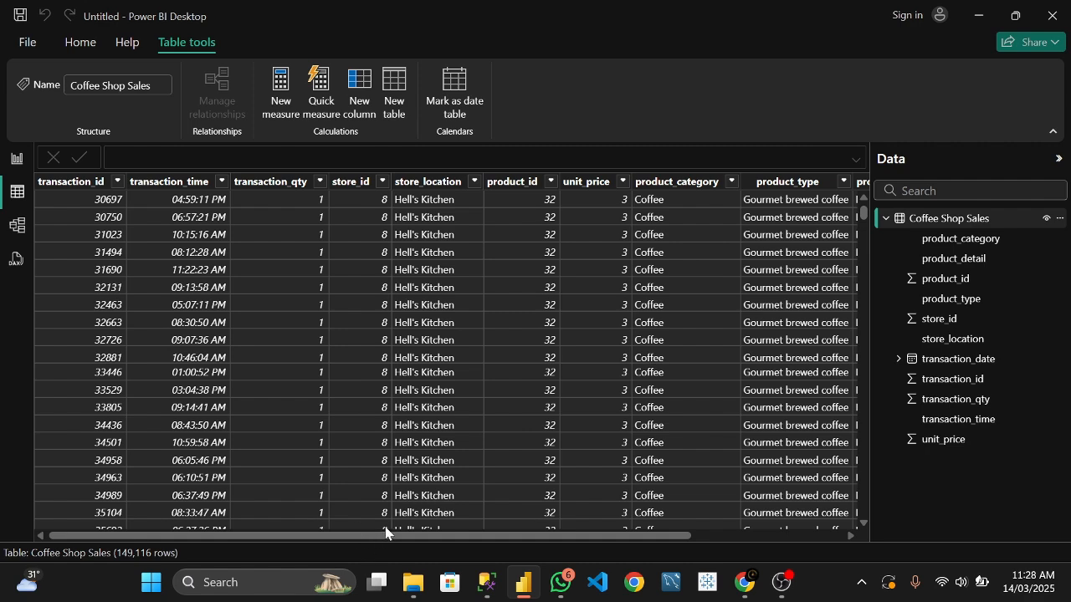
drag(385, 534, 132, 489)
scroll(326, 510, right, 3)
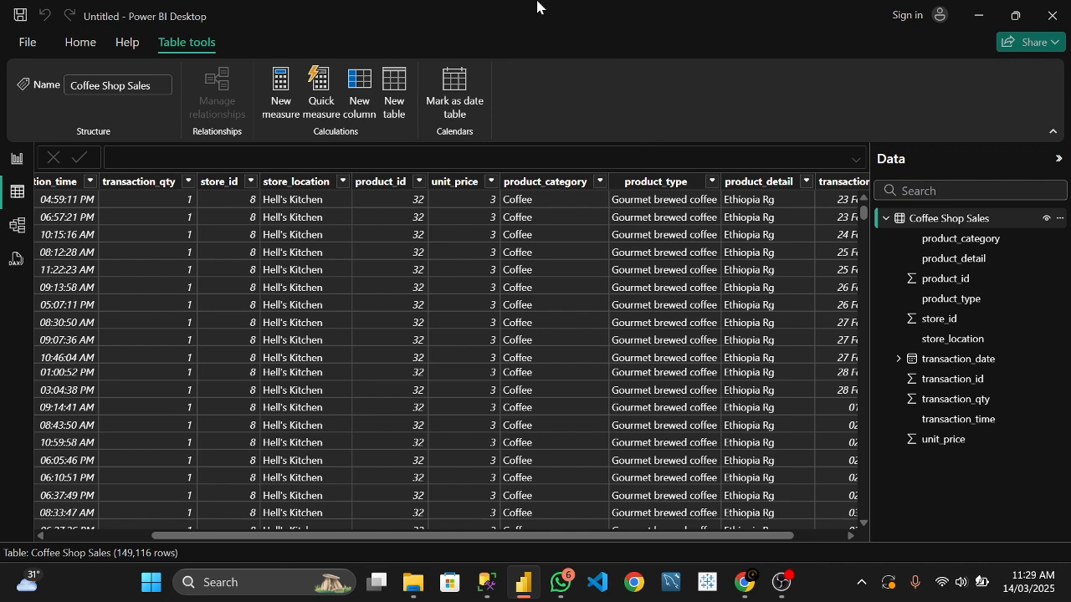
- Create a new blank report alongside the one holding the Coffee Shop Sales data
click(26, 42)
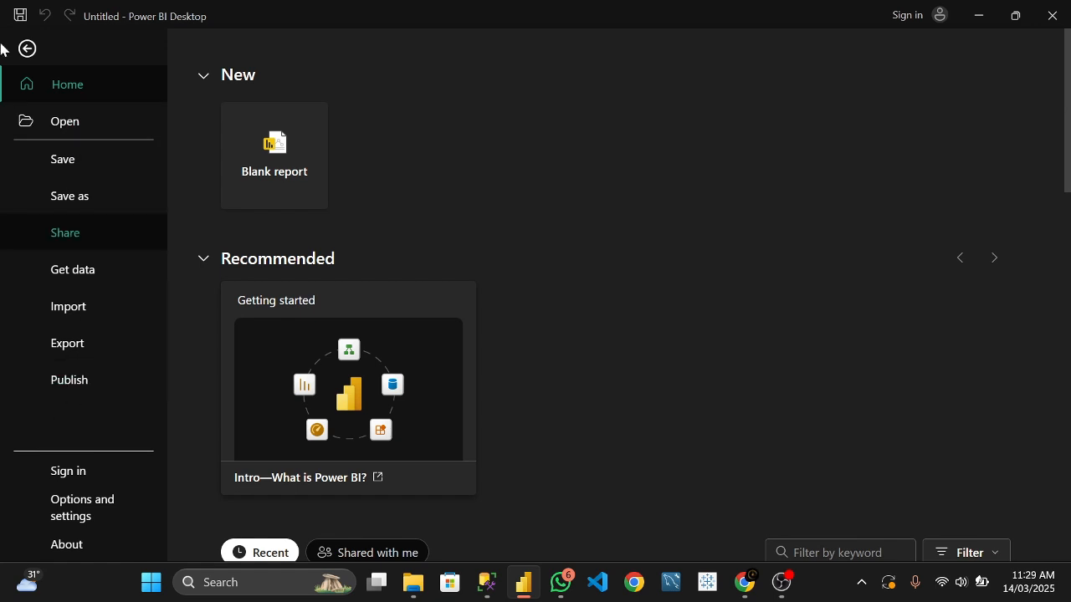
click(28, 49)
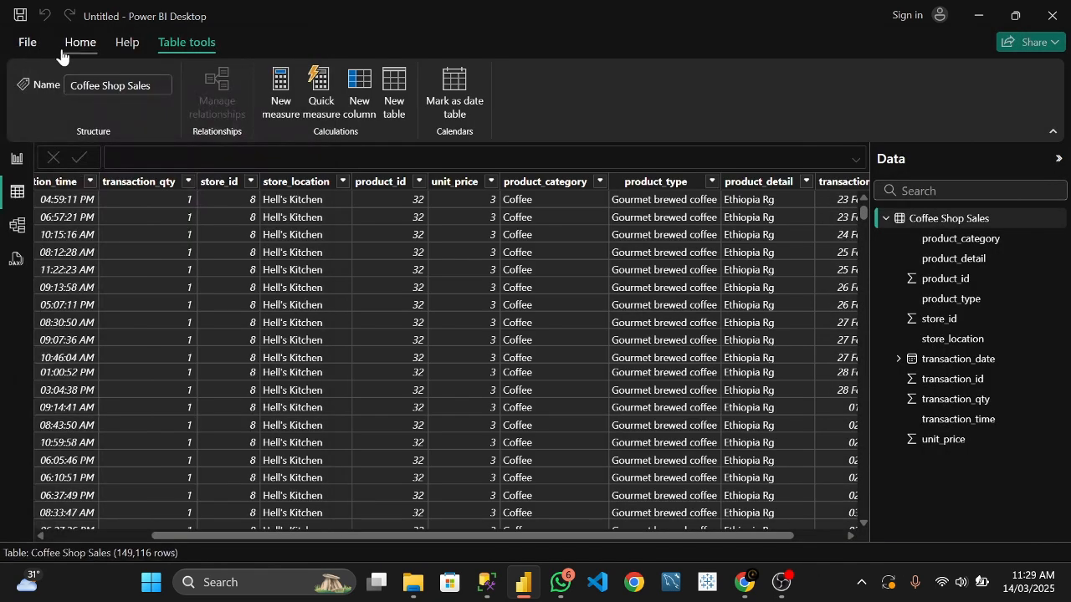
click(25, 42)
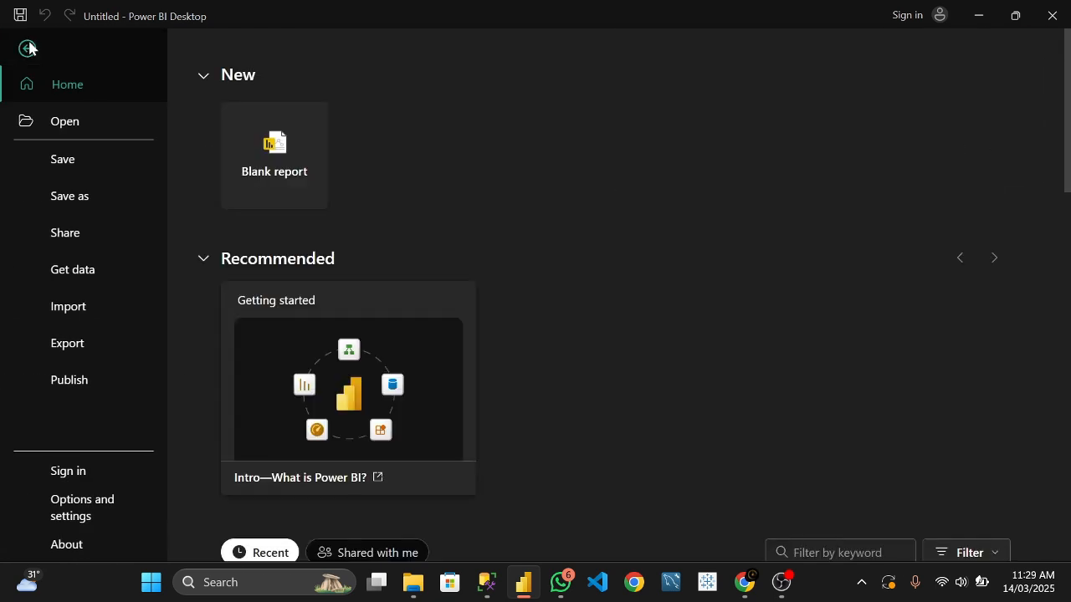
click(276, 158)
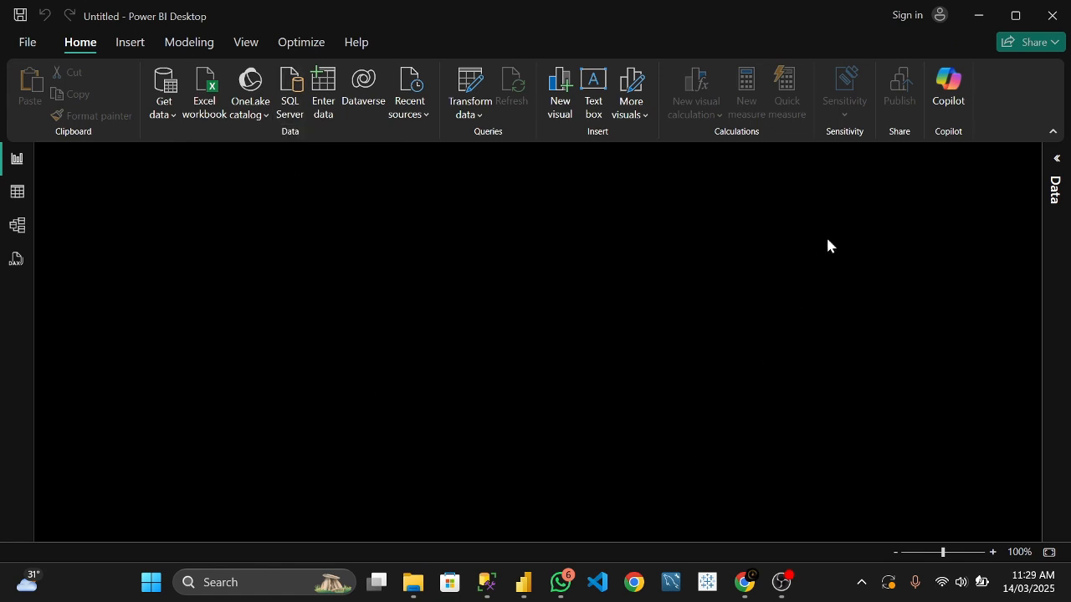
- Minimise the open windows and open BIKE PROJECT QUERY from the End-to-End Data Analysis bike project folder in SQL Server Management Studio
click(975, 17)
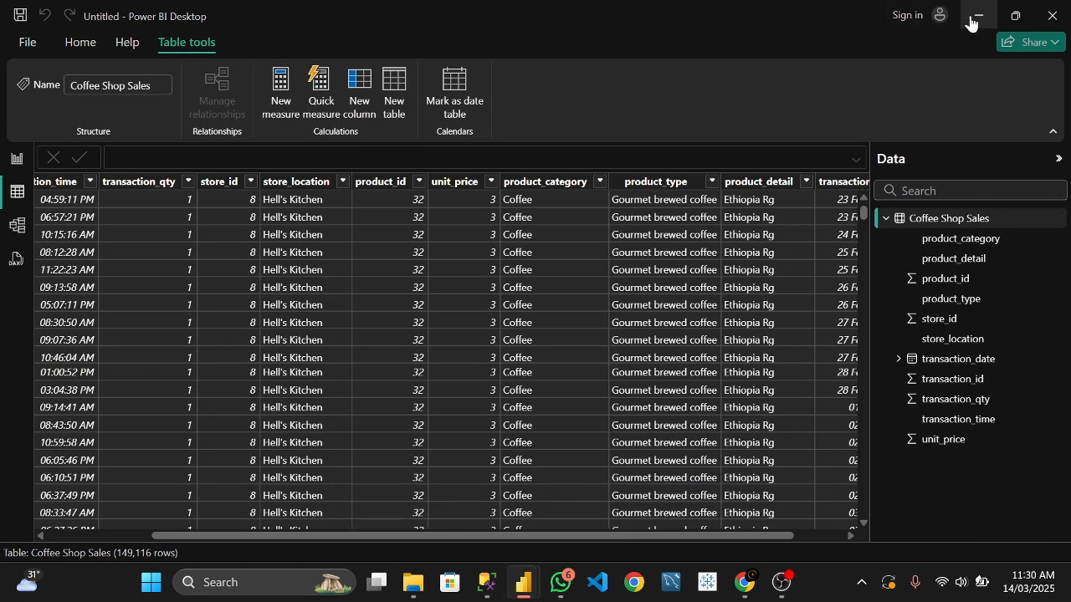
click(975, 17)
click(995, 12)
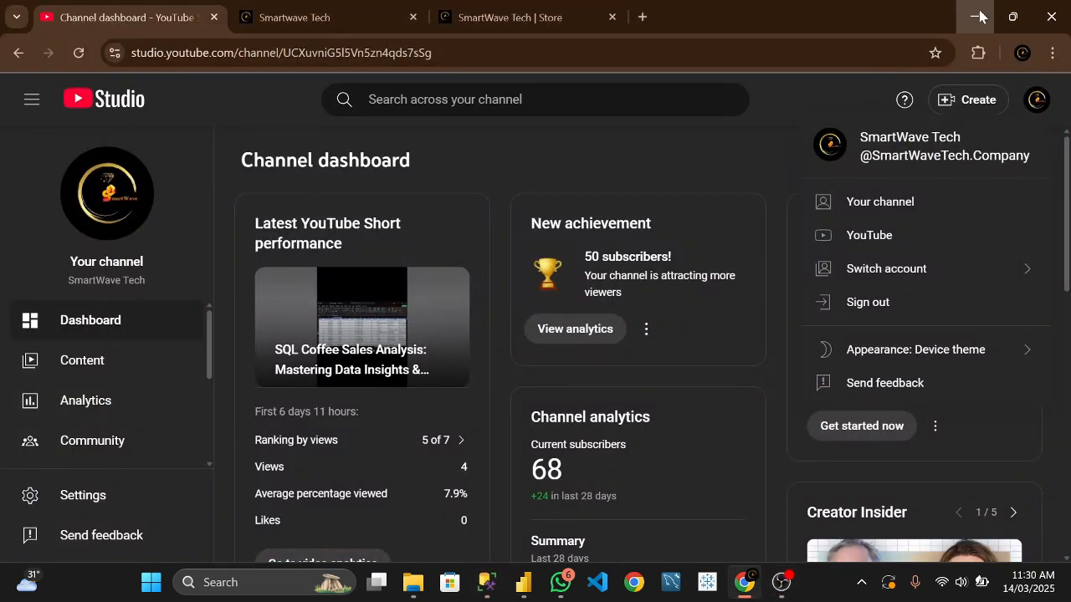
click(975, 17)
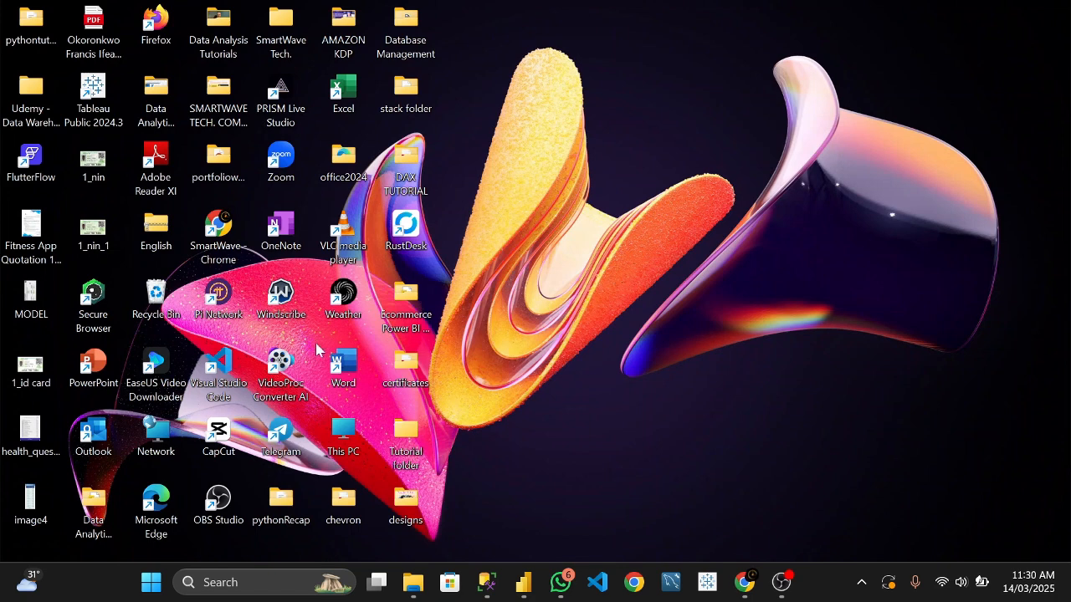
mouse_move(413, 583)
click(417, 512)
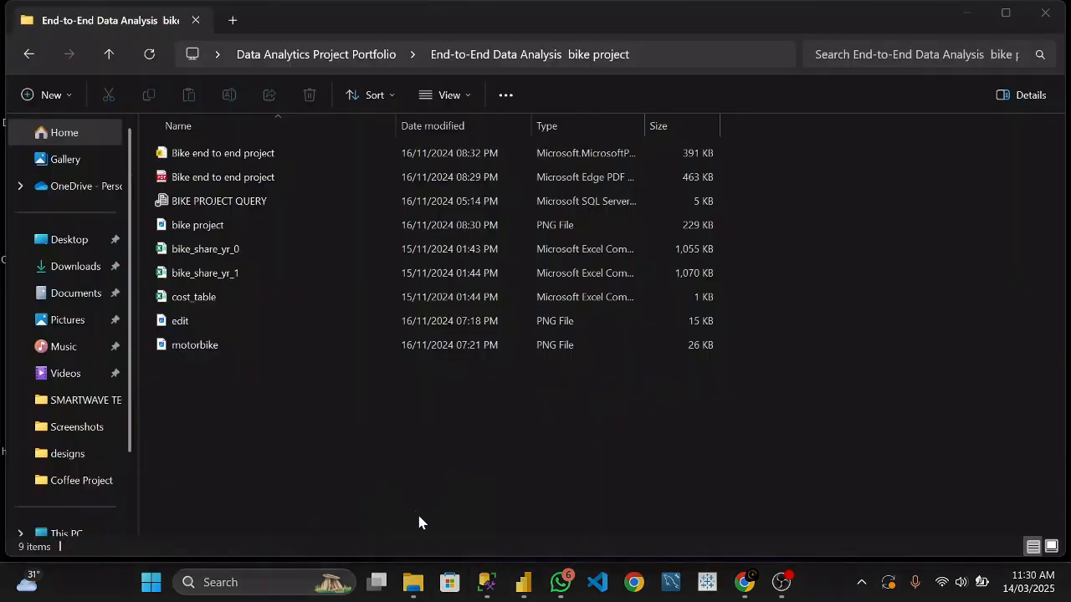
double_click(235, 205)
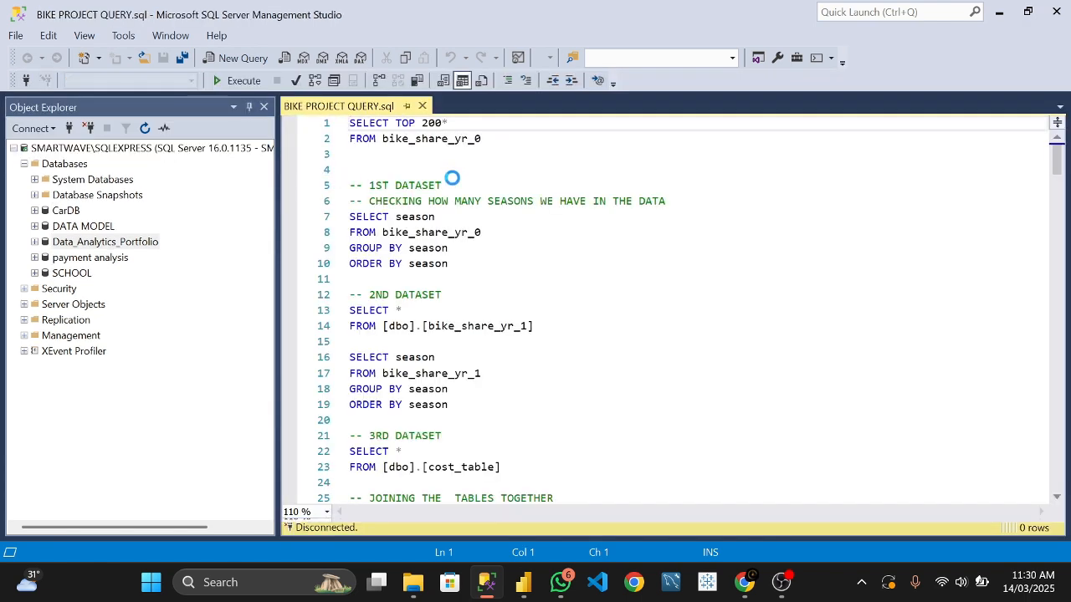
- Read through the bike project script, covering the revenue, profit, hourly, seasonal, rider-type and combined-insights queries
scroll(452, 178, down, 20)
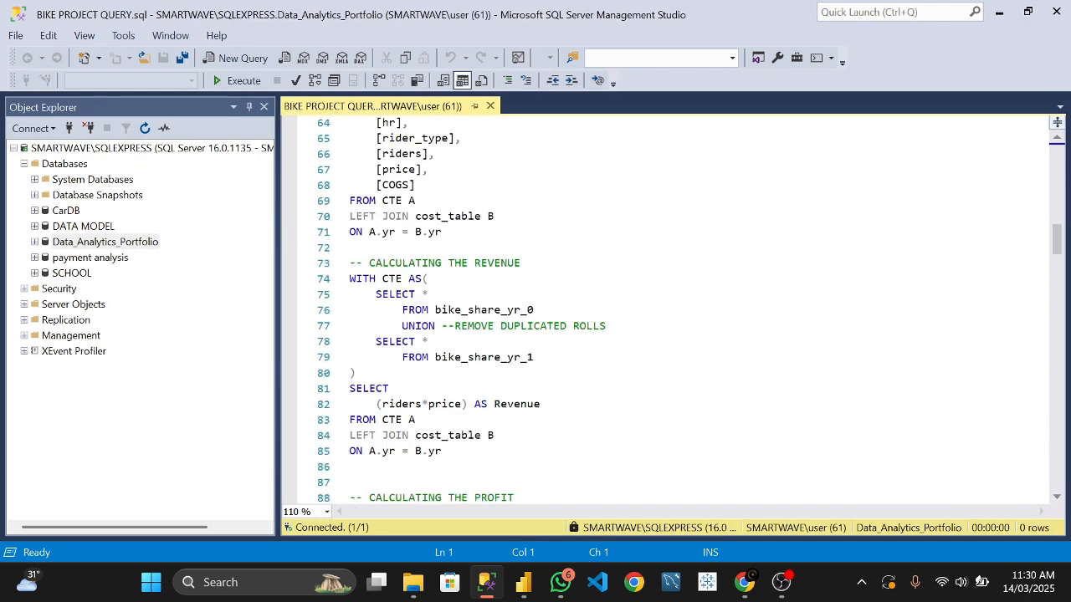
scroll(669, 309, down, 10)
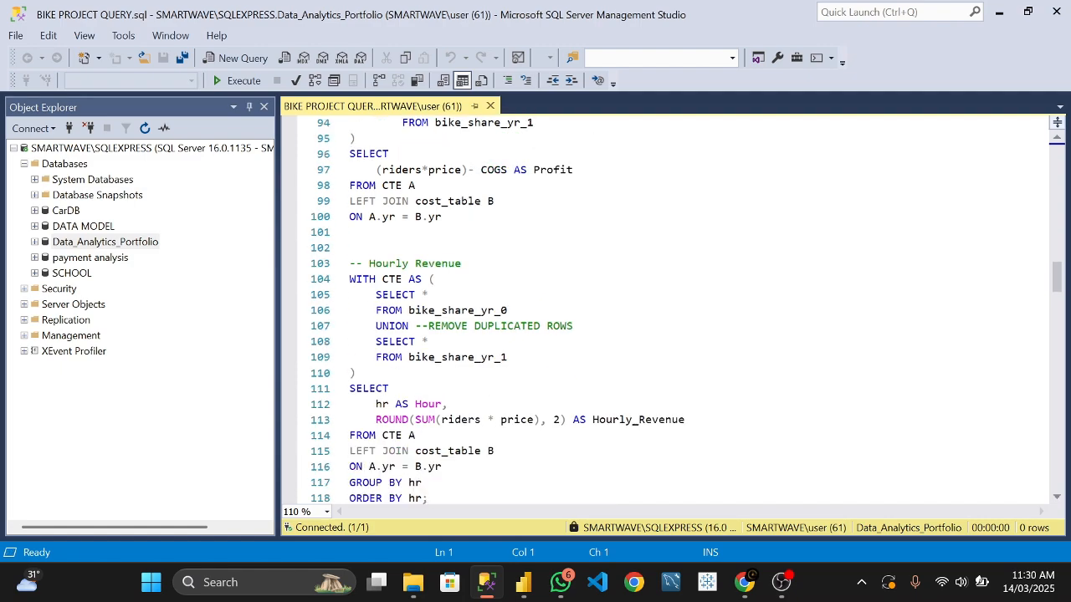
scroll(669, 310, down, 20)
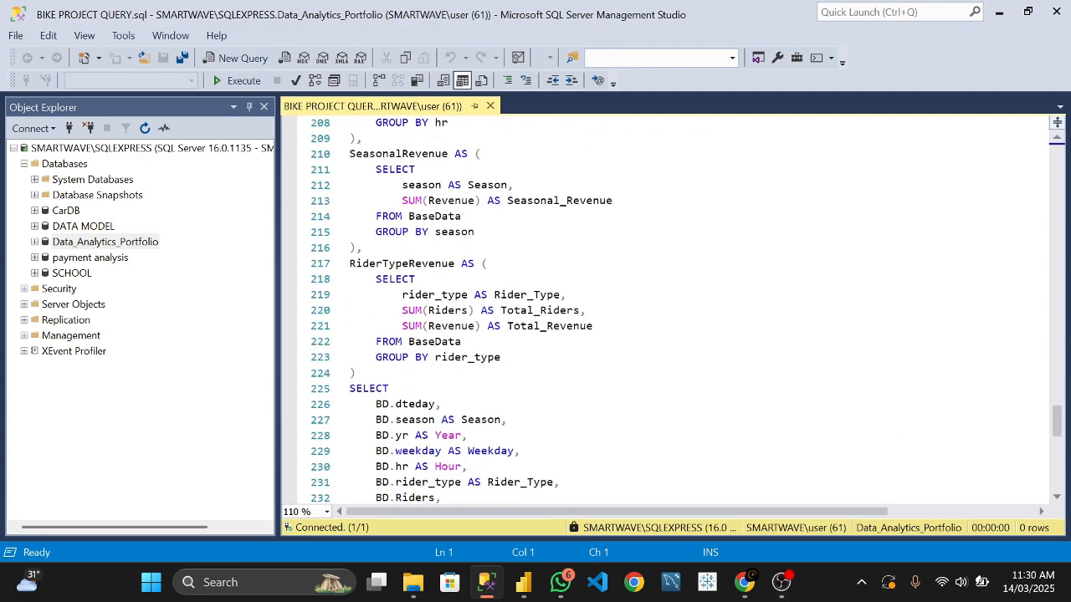
scroll(669, 309, down, 10)
scroll(669, 310, up, 10)
scroll(669, 310, down, 2)
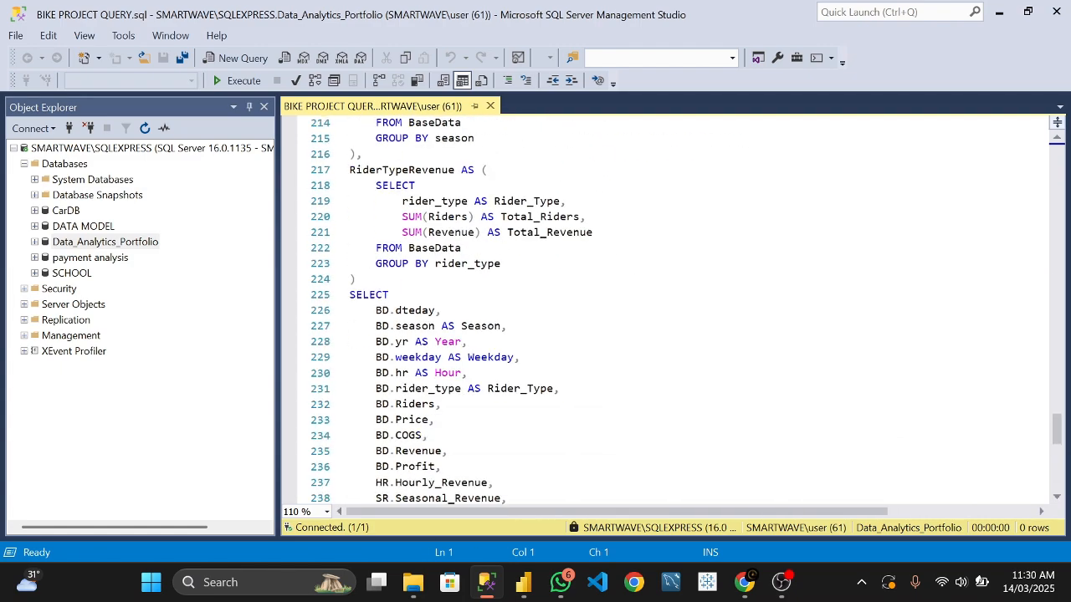
scroll(434, 253, up, 20)
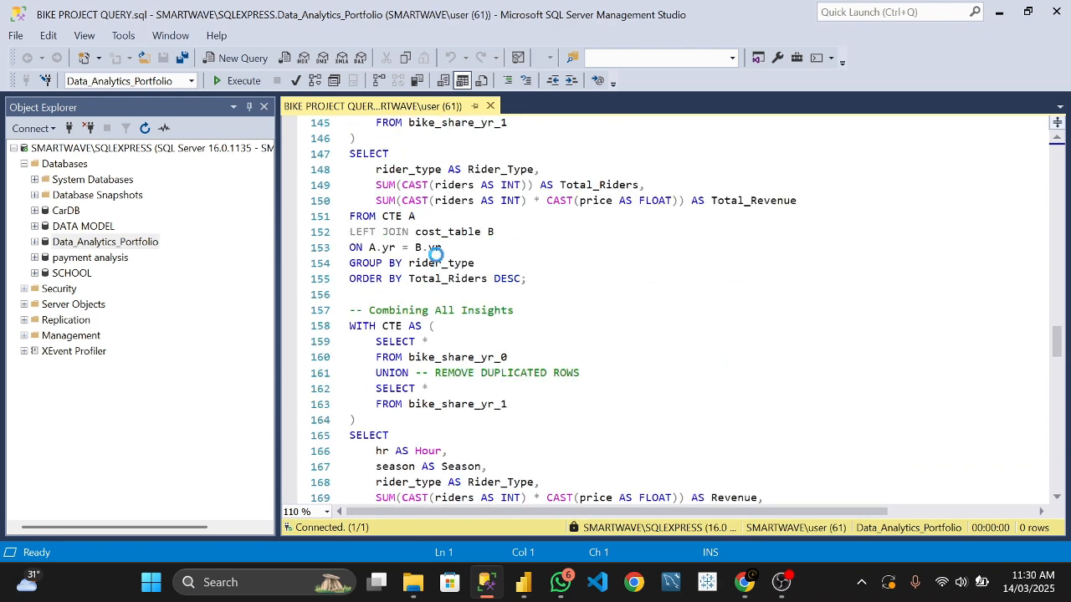
scroll(435, 254, up, 3)
scroll(435, 254, down, 2)
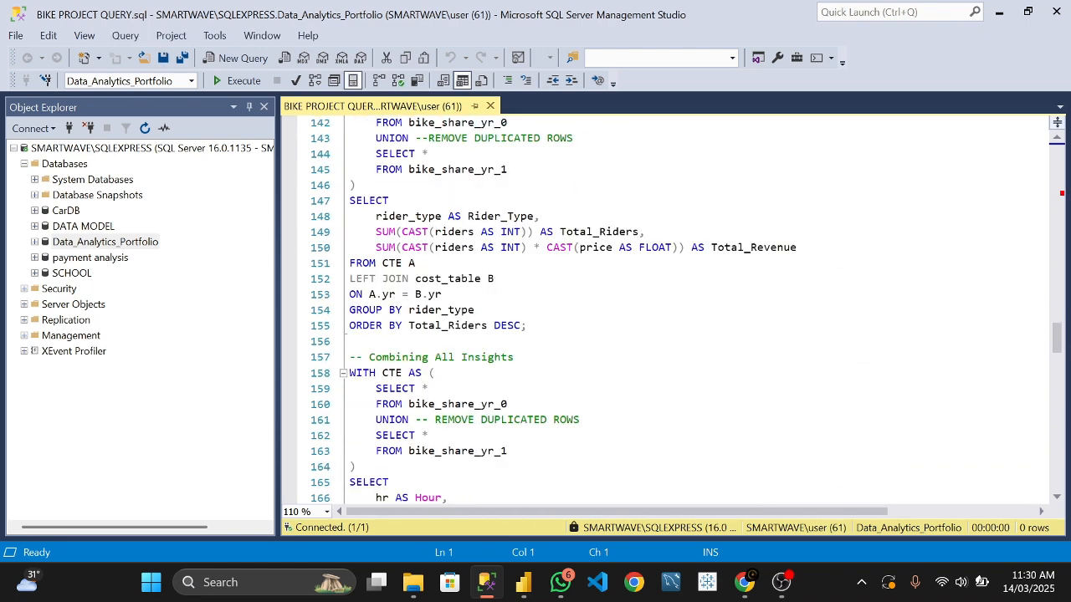
scroll(435, 253, up, 3)
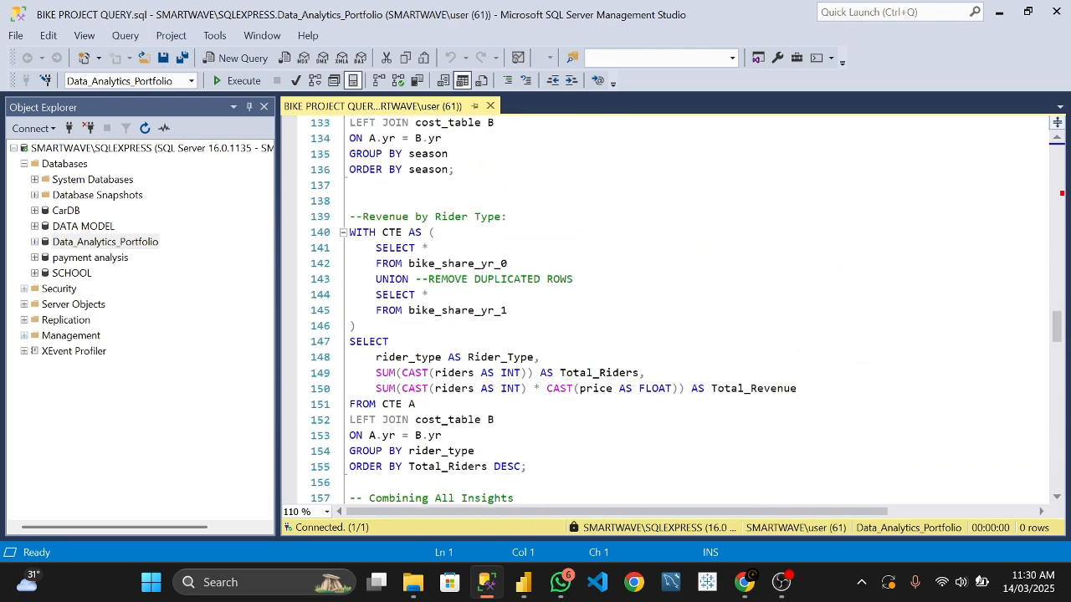
scroll(435, 253, down, 2)
scroll(435, 253, up, 4)
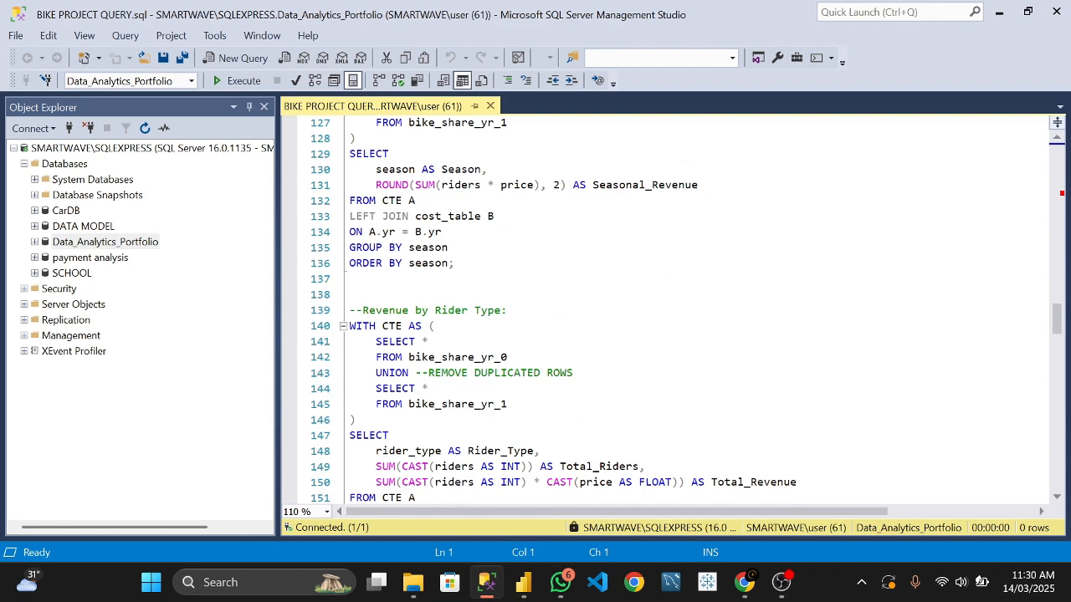
scroll(435, 254, up, 1)
scroll(435, 253, down, 7)
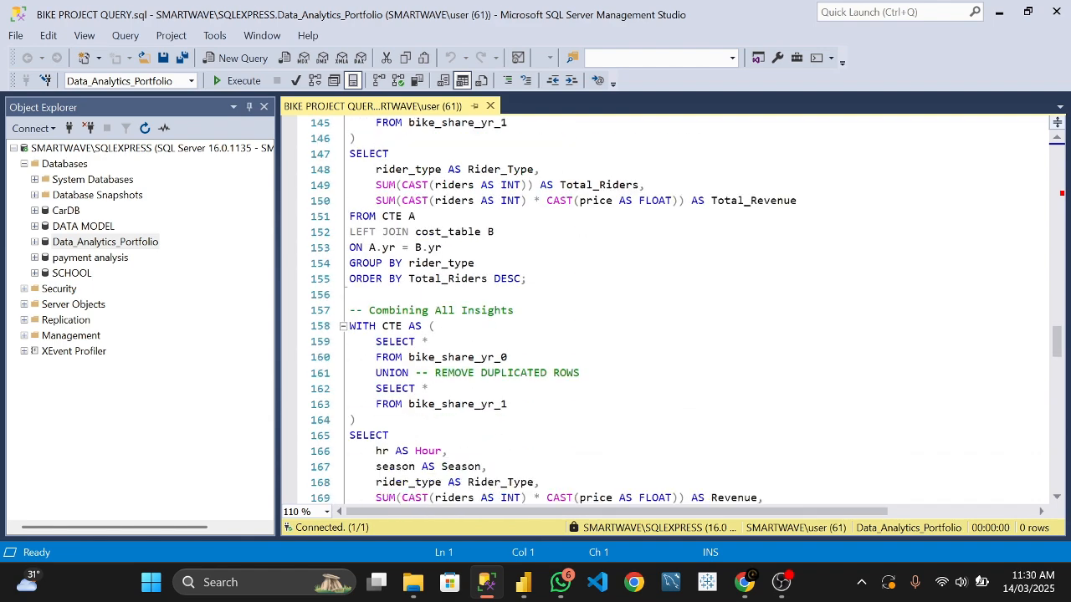
scroll(435, 254, down, 8)
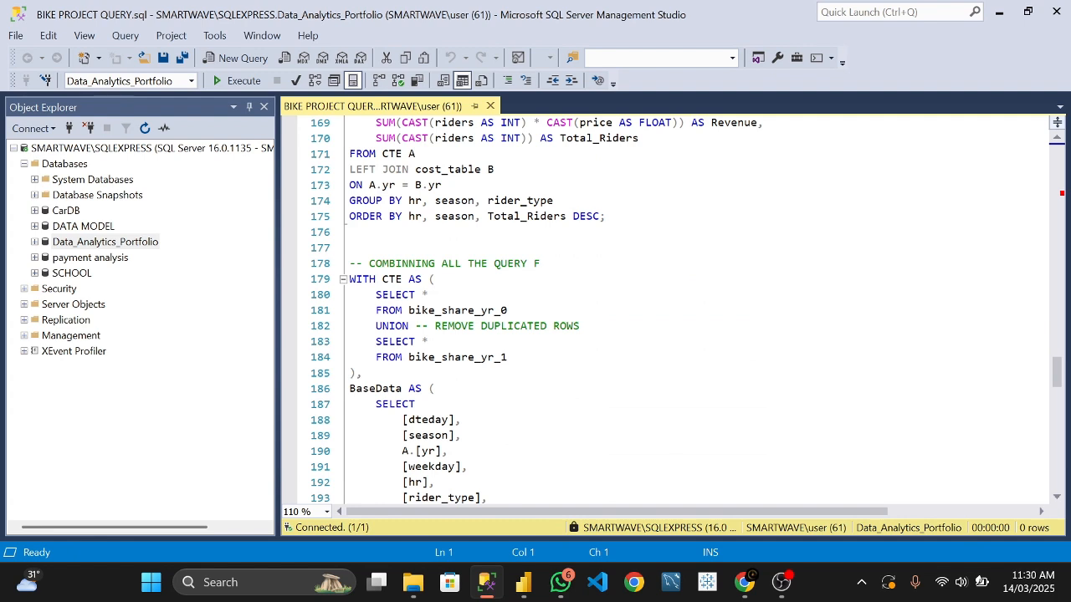
- Examine the query under "COMBINNING ALL THE QUERY F", including its bike_share union and the BaseData columns
drag(349, 263, 534, 328)
click(429, 295)
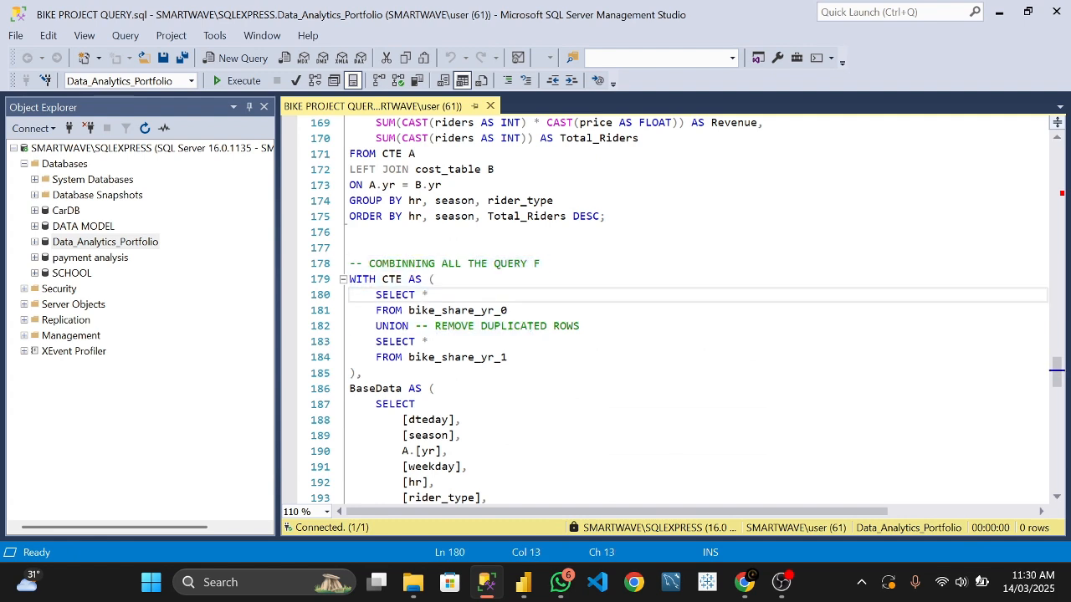
drag(348, 264, 350, 373)
scroll(677, 309, up, 6)
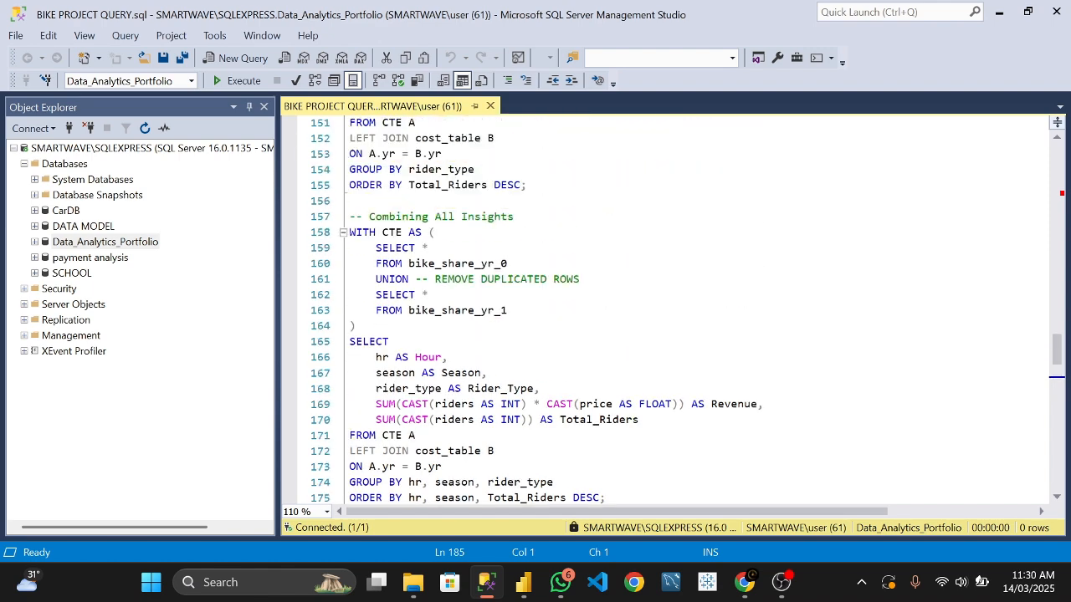
scroll(678, 310, up, 4)
scroll(678, 309, down, 14)
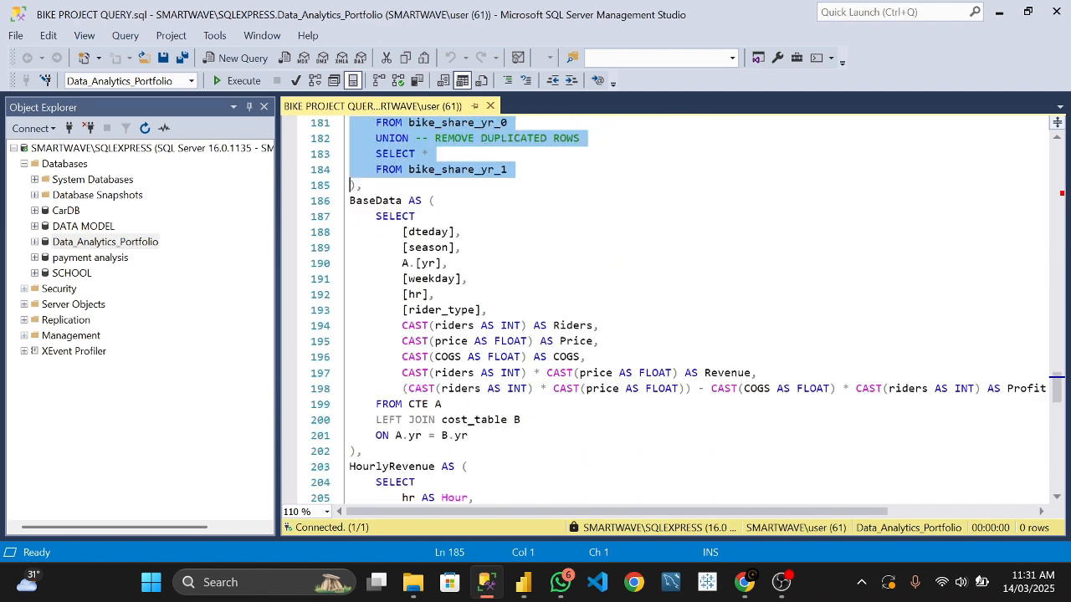
click(463, 248)
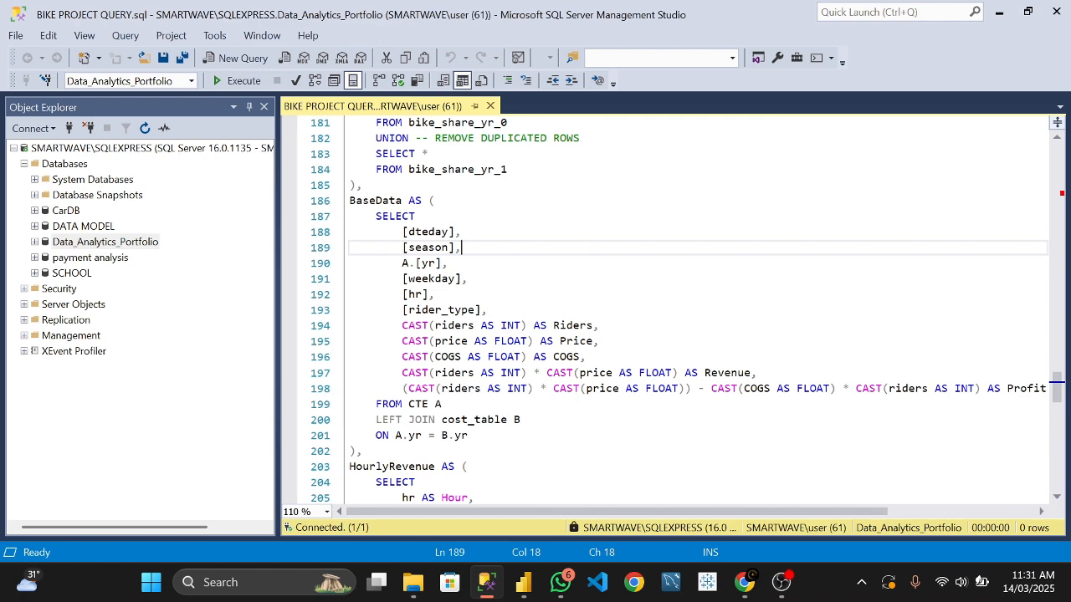
- Switch to the blank Power BI Desktop report and start an SQL Server import in Import mode with the advanced options expanded
mouse_move(523, 582)
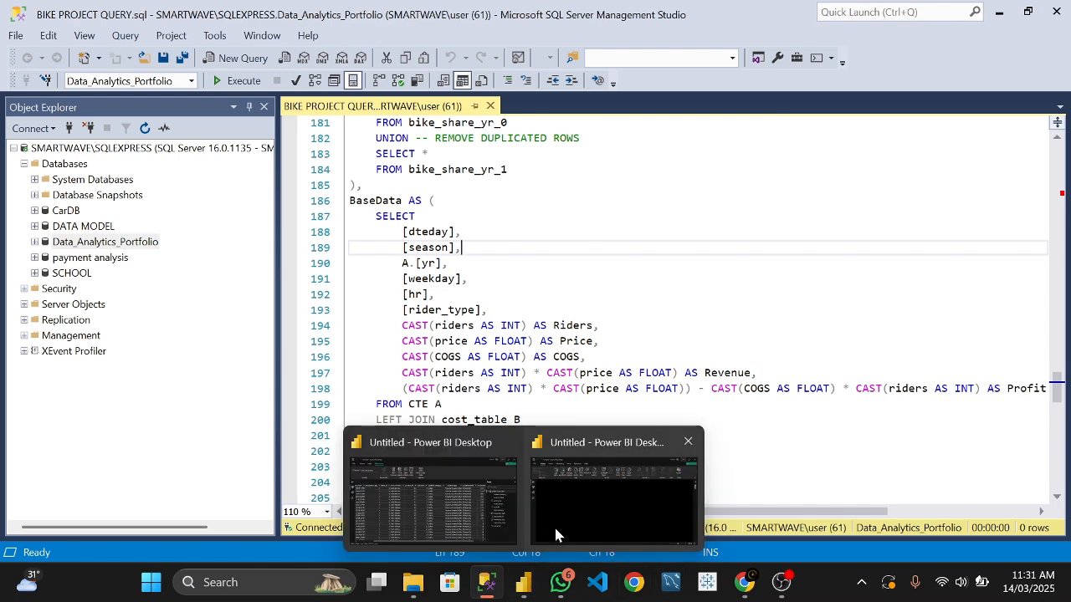
click(553, 524)
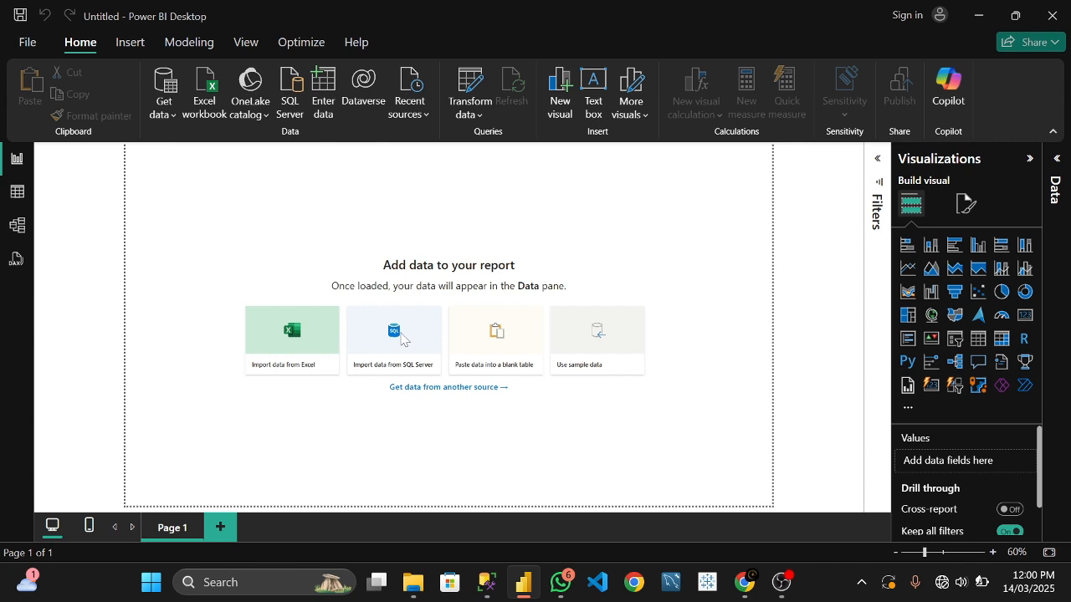
click(401, 338)
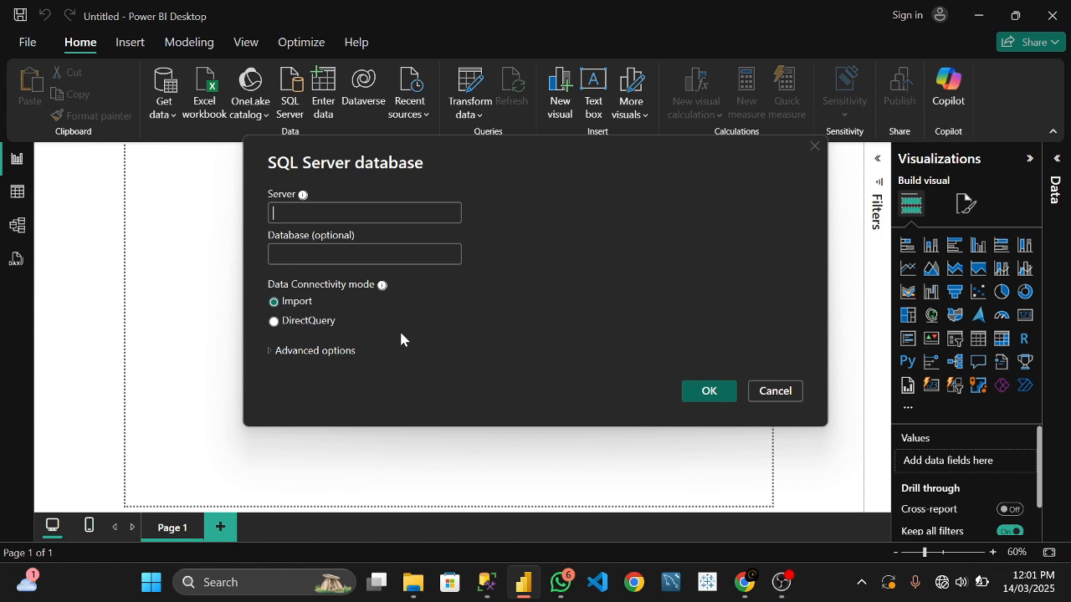
click(271, 352)
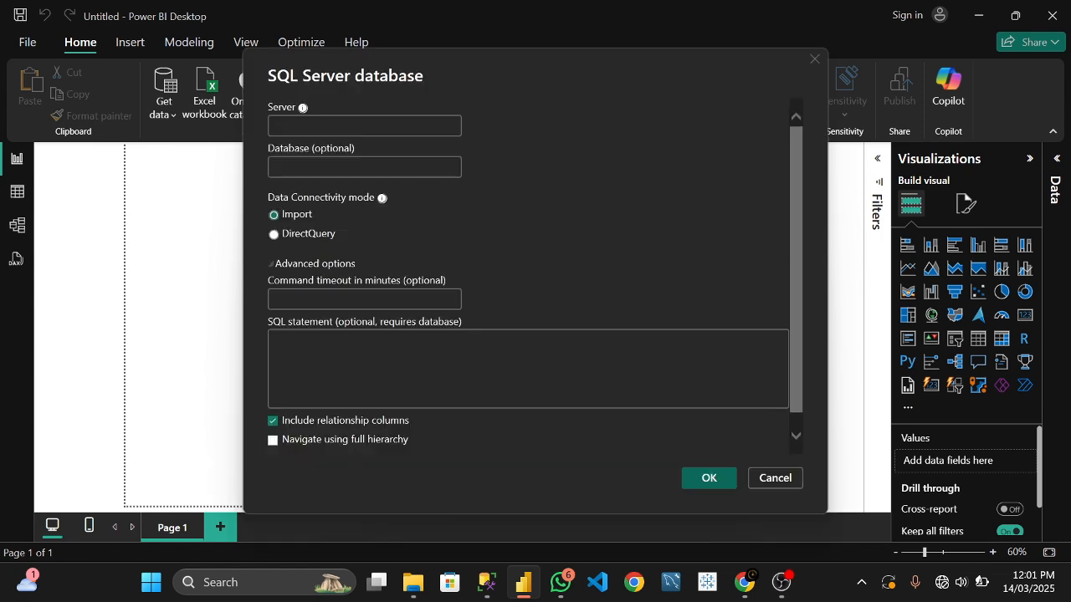
click(275, 234)
click(274, 216)
- Return to SQL Server Management Studio and locate the full extent of the "COMBINNING ALL THE QUERY F" query
click(502, 506)
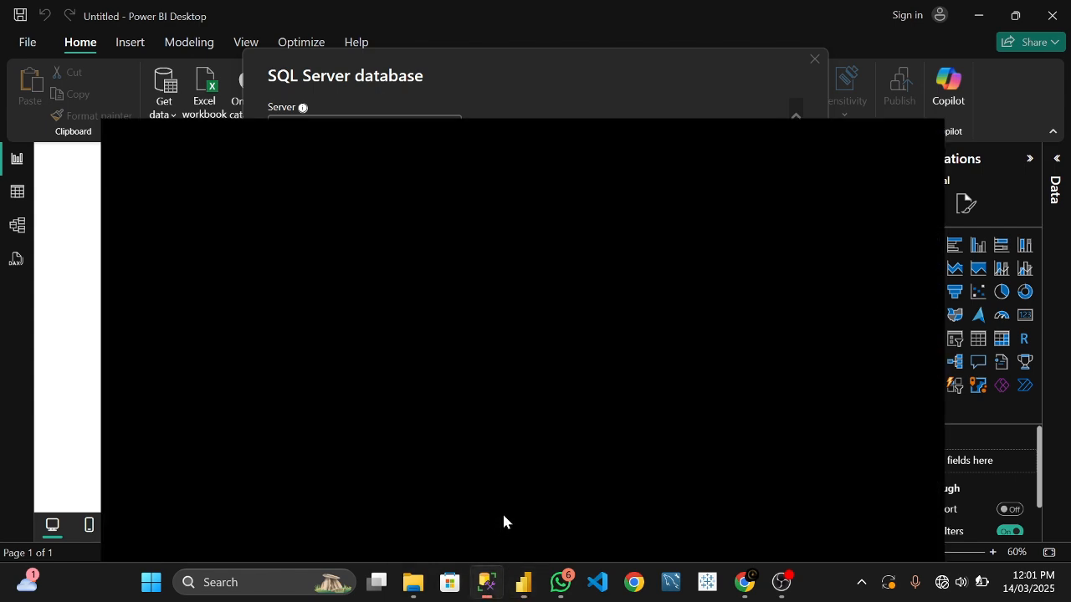
scroll(669, 309, up, 20)
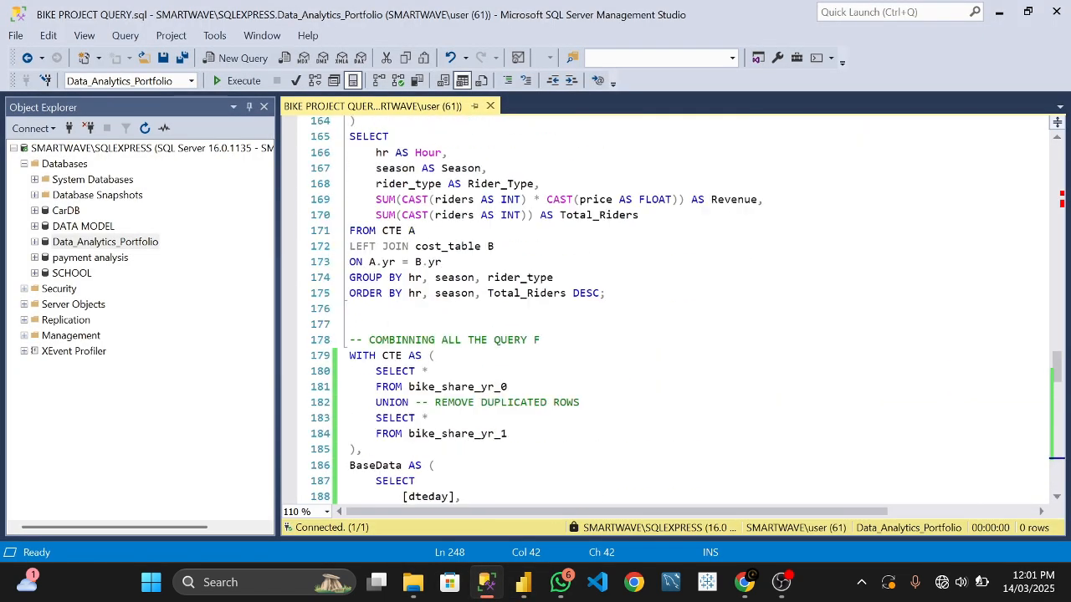
scroll(669, 310, up, 12)
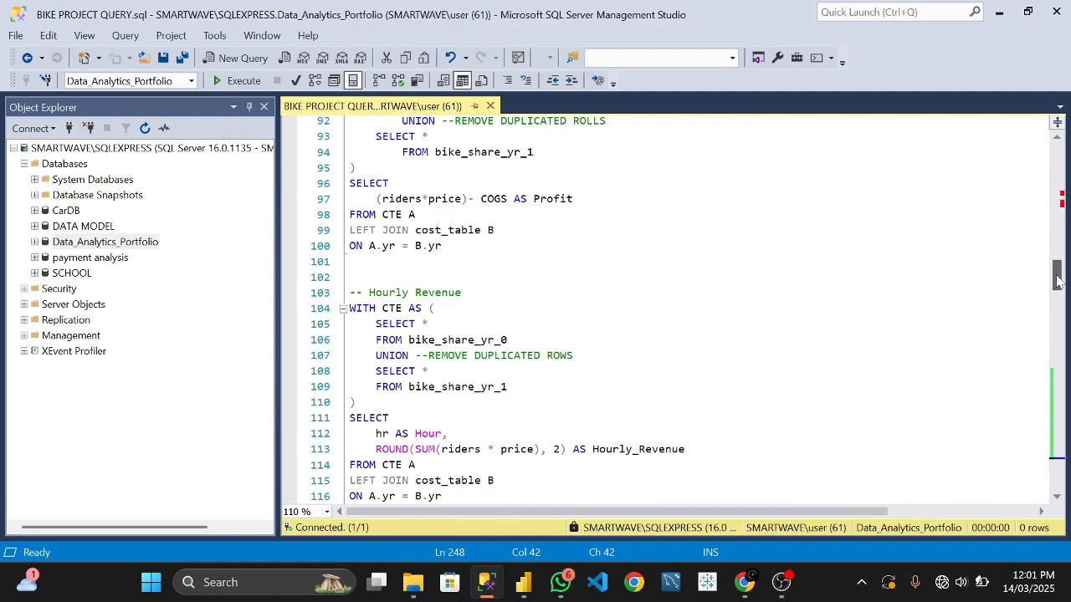
drag(1058, 264, 1056, 372)
scroll(669, 310, up, 6)
scroll(670, 310, down, 5)
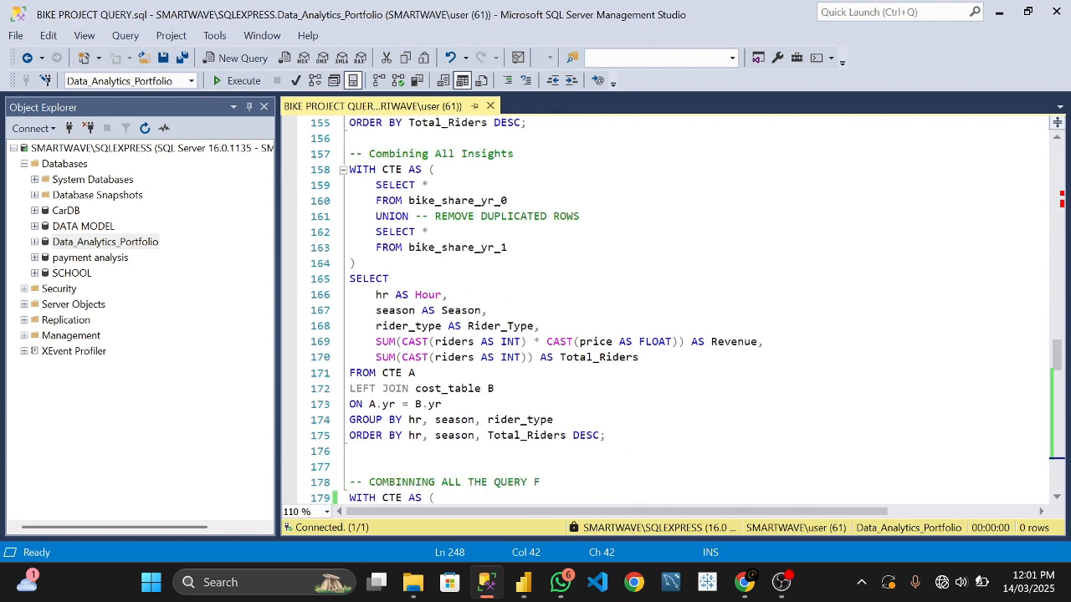
scroll(669, 309, down, 2)
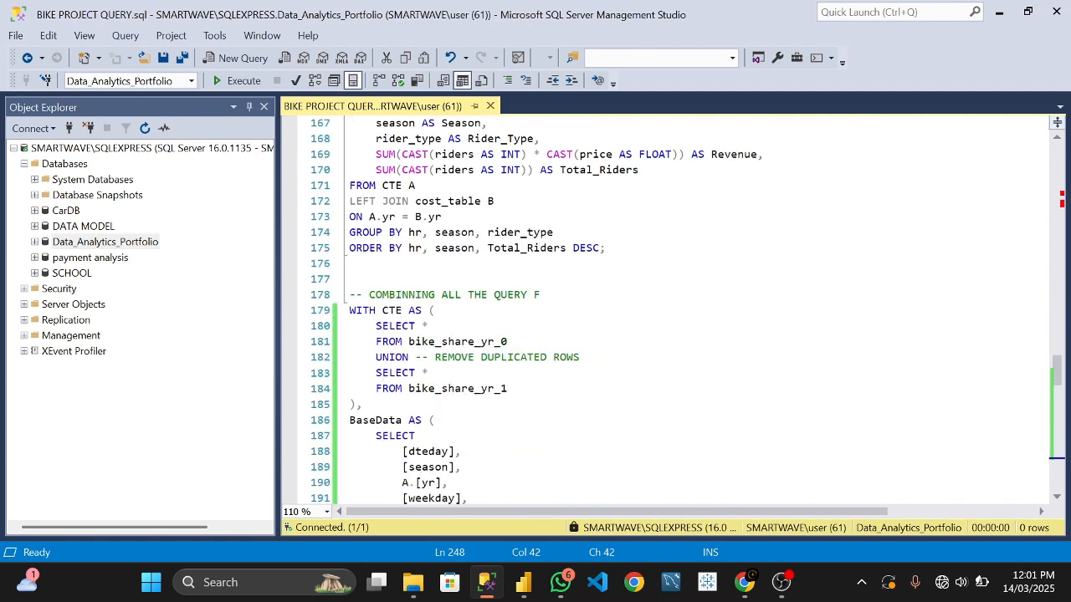
scroll(669, 309, down, 2)
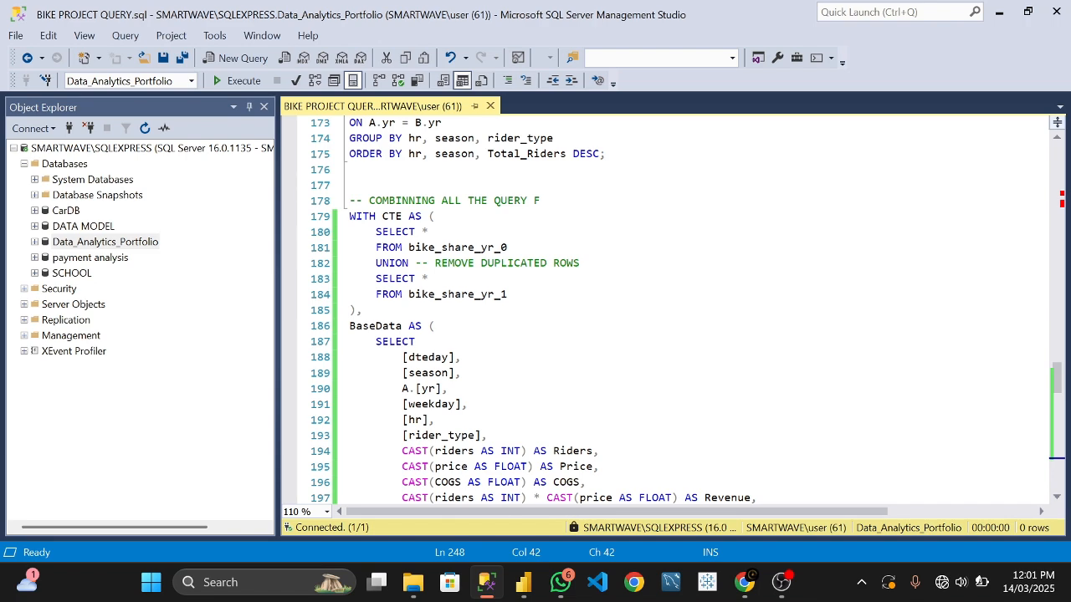
scroll(669, 310, down, 20)
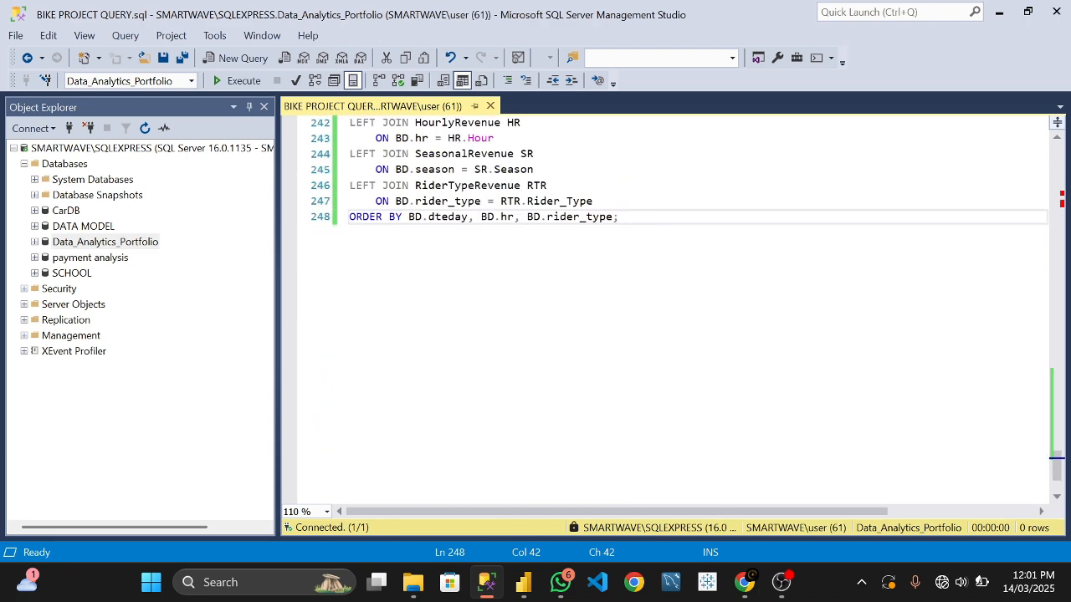
scroll(669, 310, up, 20)
scroll(669, 309, down, 1)
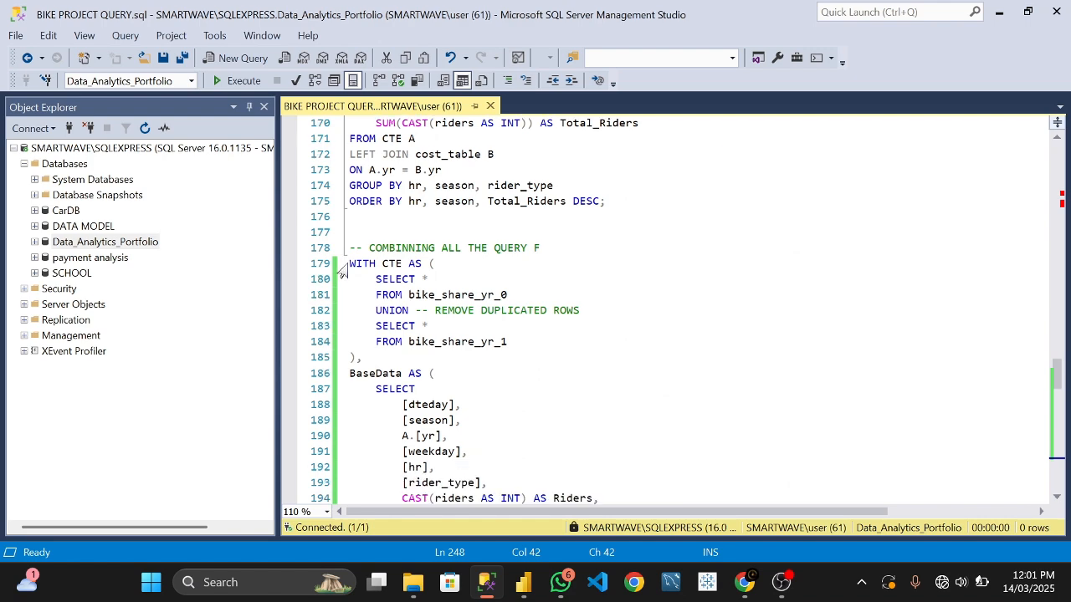
- Review the combined query from its CTE and BaseData blocks through the revenue subqueries to the final SELECT
drag(350, 263, 619, 452)
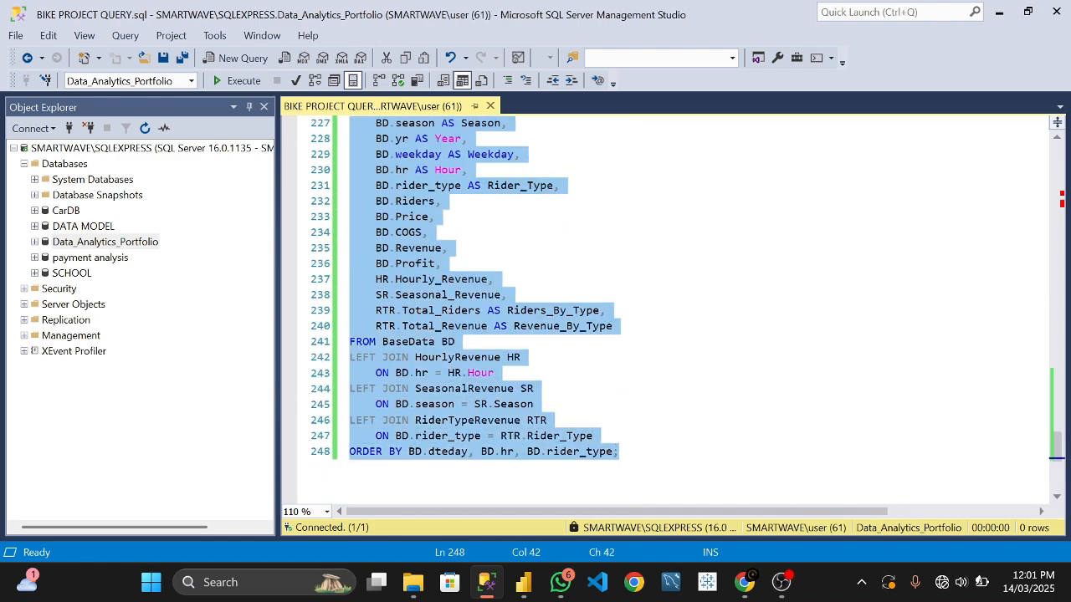
scroll(619, 452, up, 4)
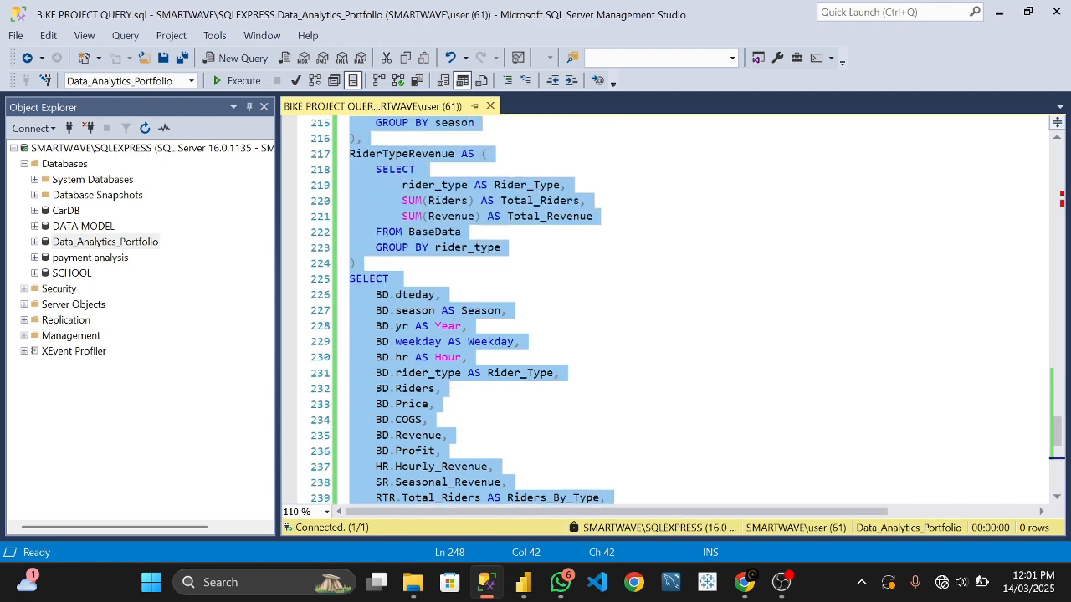
click(396, 279)
scroll(405, 322, down, 5)
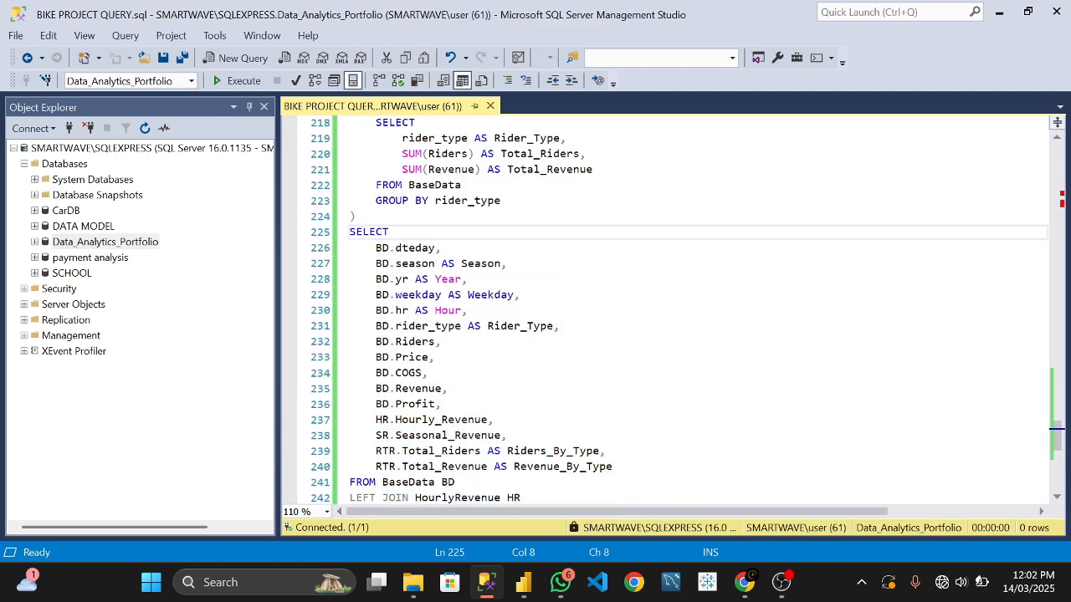
scroll(406, 322, up, 8)
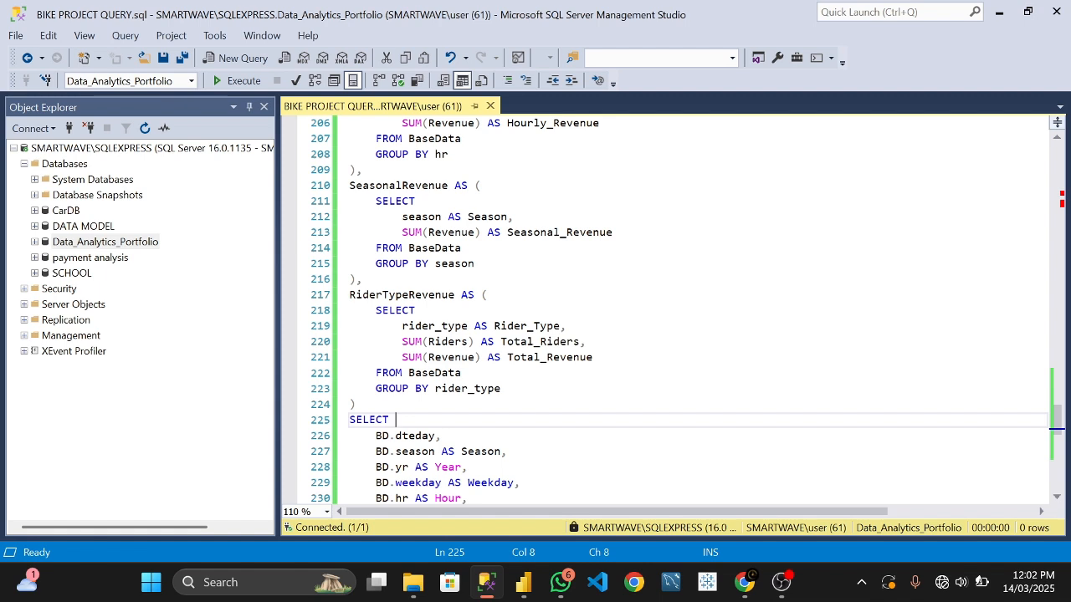
scroll(665, 310, up, 2)
scroll(686, 311, up, 6)
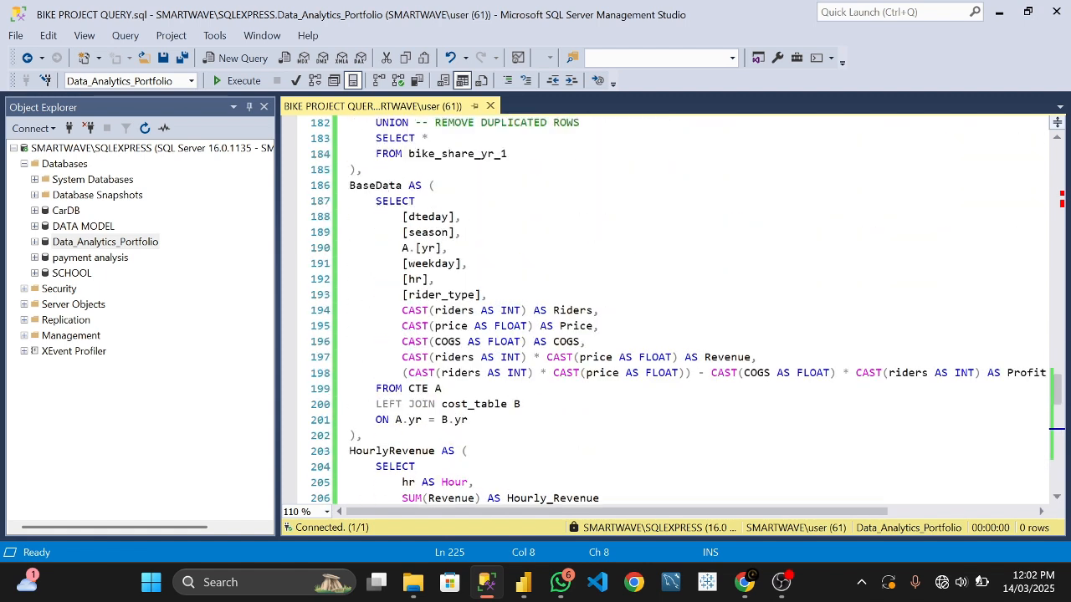
scroll(687, 312, up, 4)
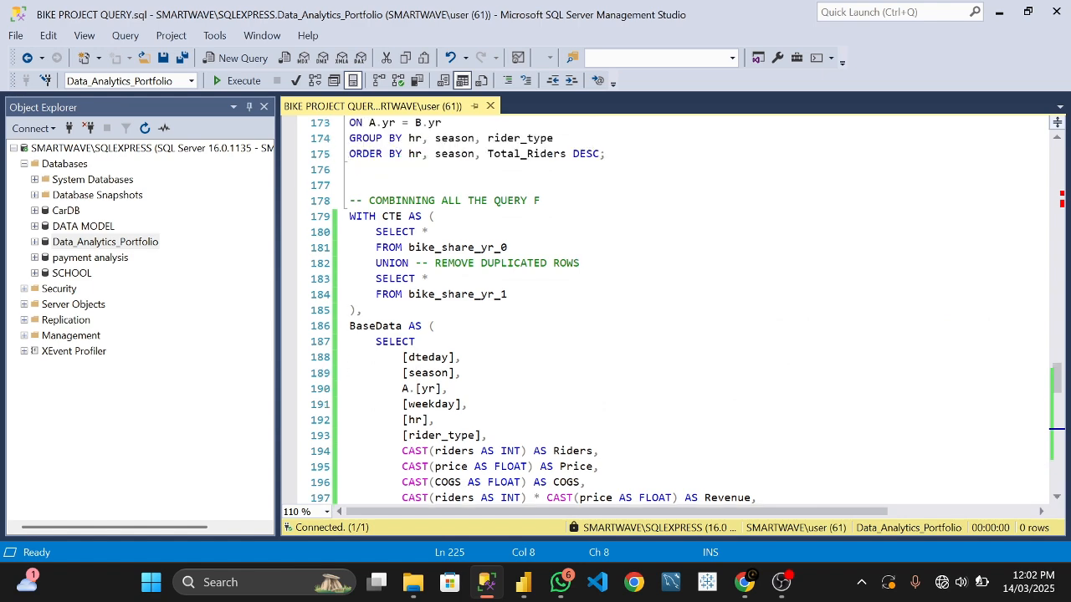
scroll(687, 311, down, 13)
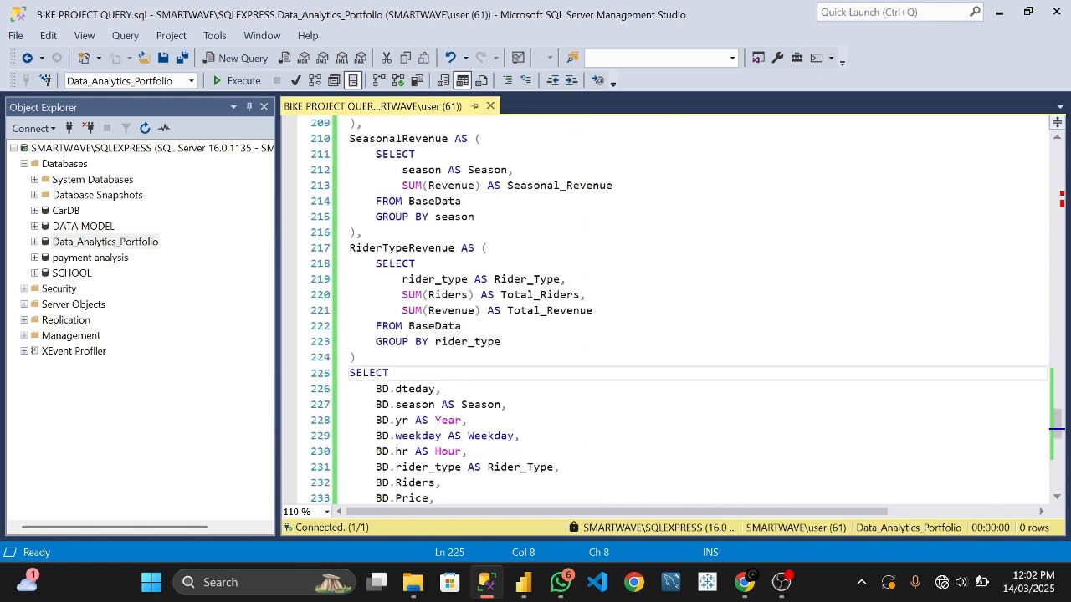
scroll(323, 323, down, 10)
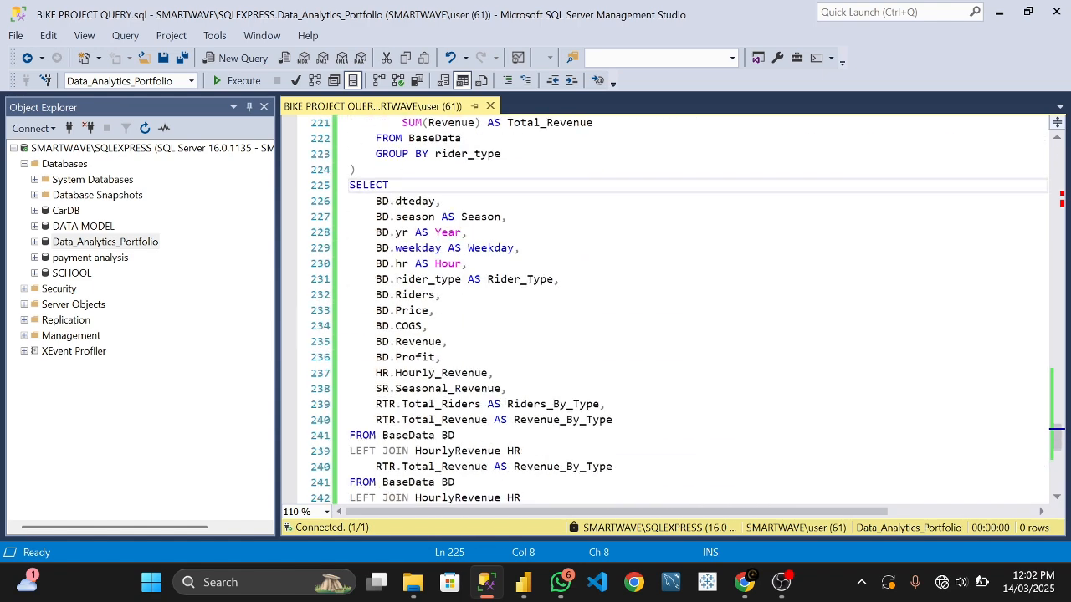
- Select the whole combined query, from its "COMBINNING ALL THE QUERY F" comment to the closing ORDER BY, and execute it
scroll(323, 323, up, 4)
drag(619, 451, 350, 185)
click(236, 83)
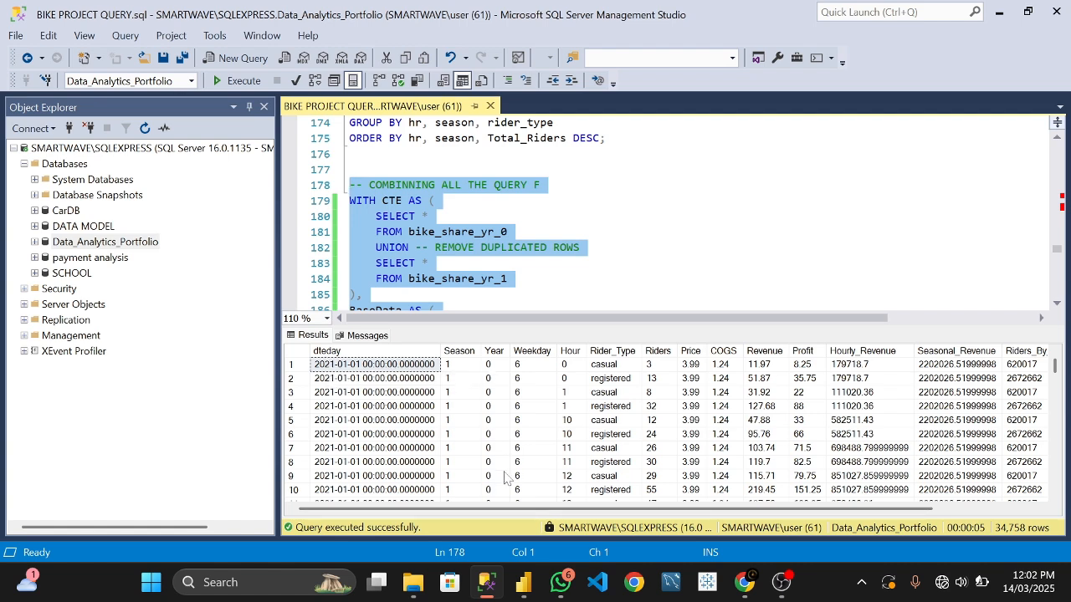
- Examine the result grid across to Revenue_By_Type and review the query from BaseData through the final SELECT's column list to its joins
drag(512, 510, 615, 513)
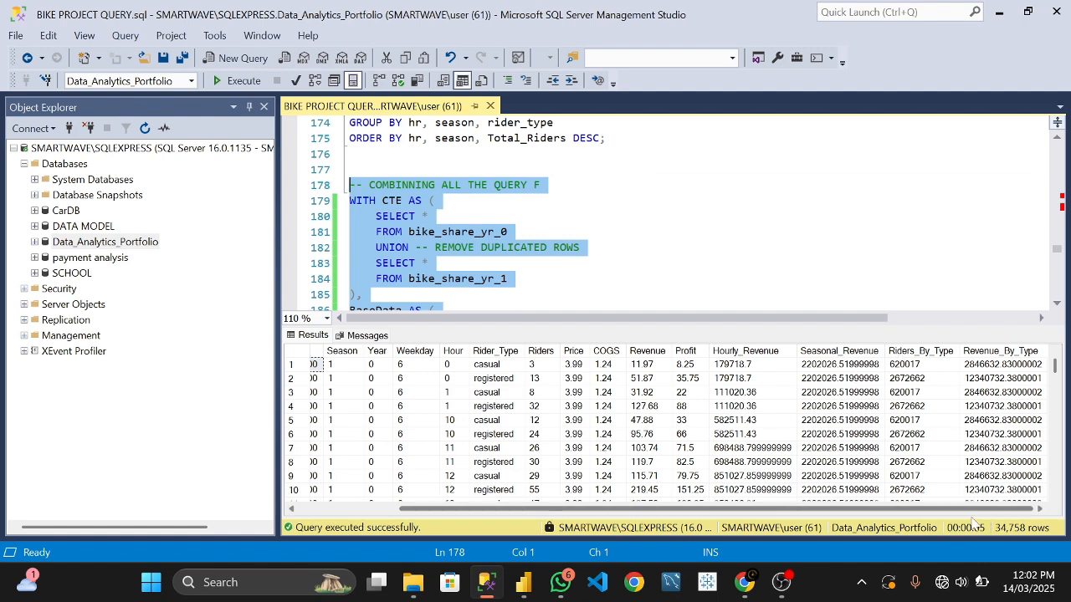
drag(913, 509, 807, 509)
scroll(492, 266, down, 20)
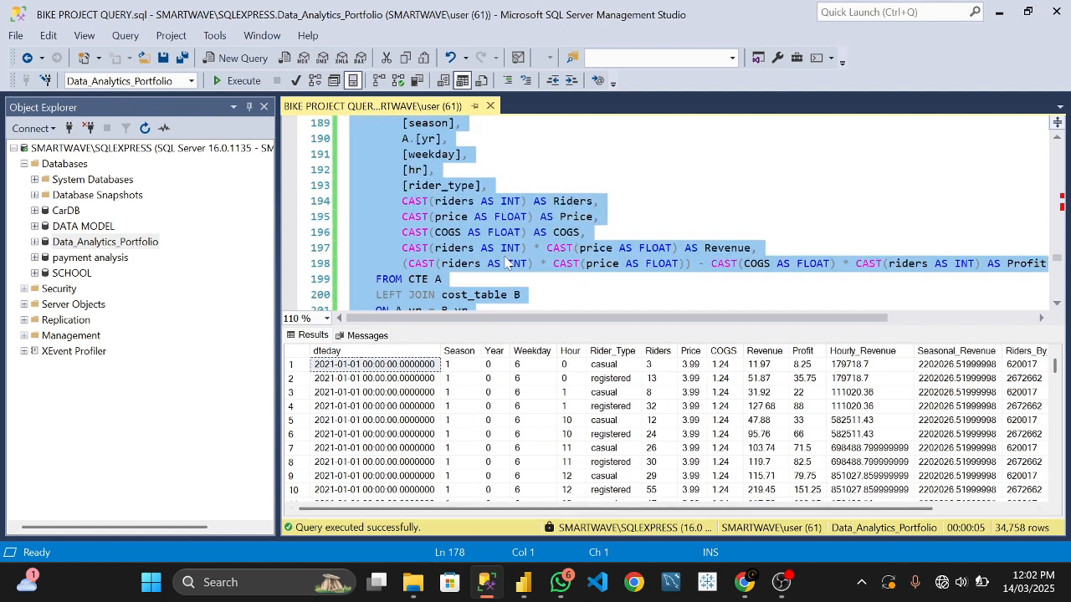
scroll(492, 266, up, 4)
scroll(493, 266, up, 5)
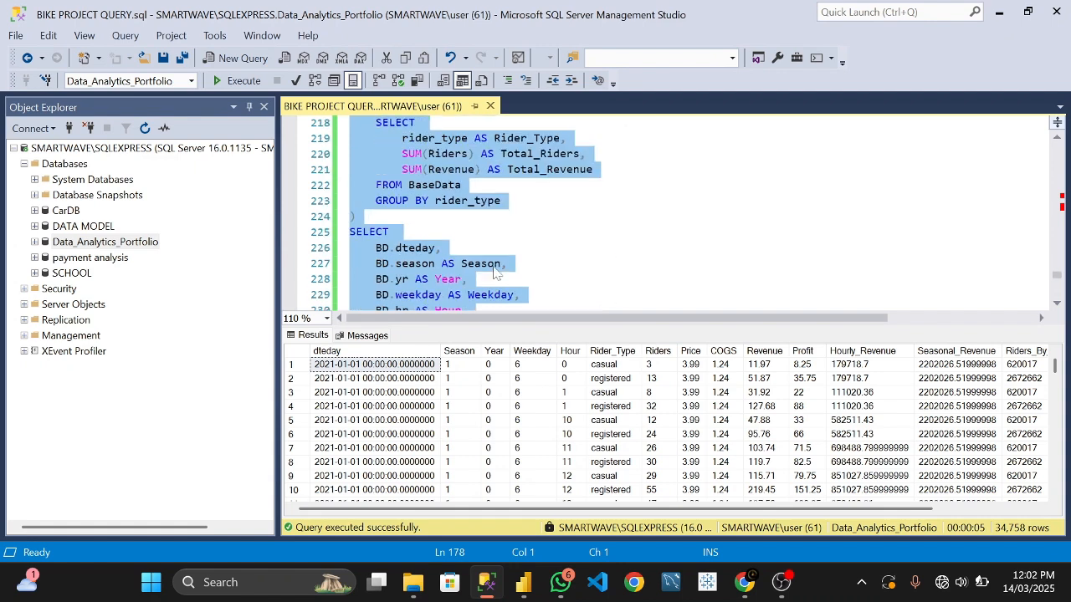
scroll(493, 267, up, 2)
scroll(492, 267, down, 2)
scroll(431, 249, down, 2)
scroll(432, 249, down, 1)
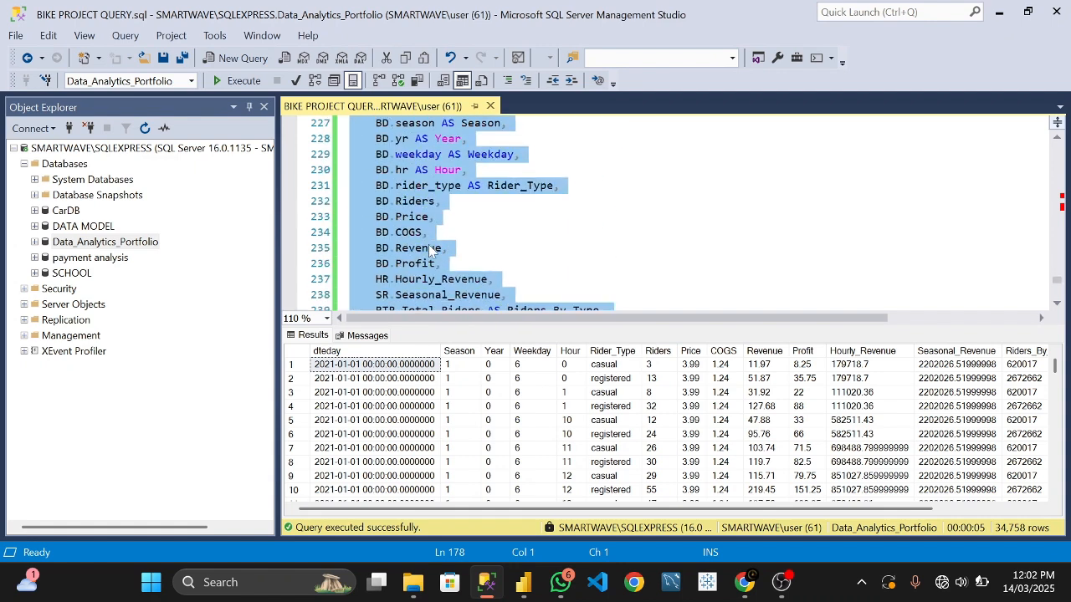
scroll(419, 221, down, 1)
scroll(418, 242, down, 1)
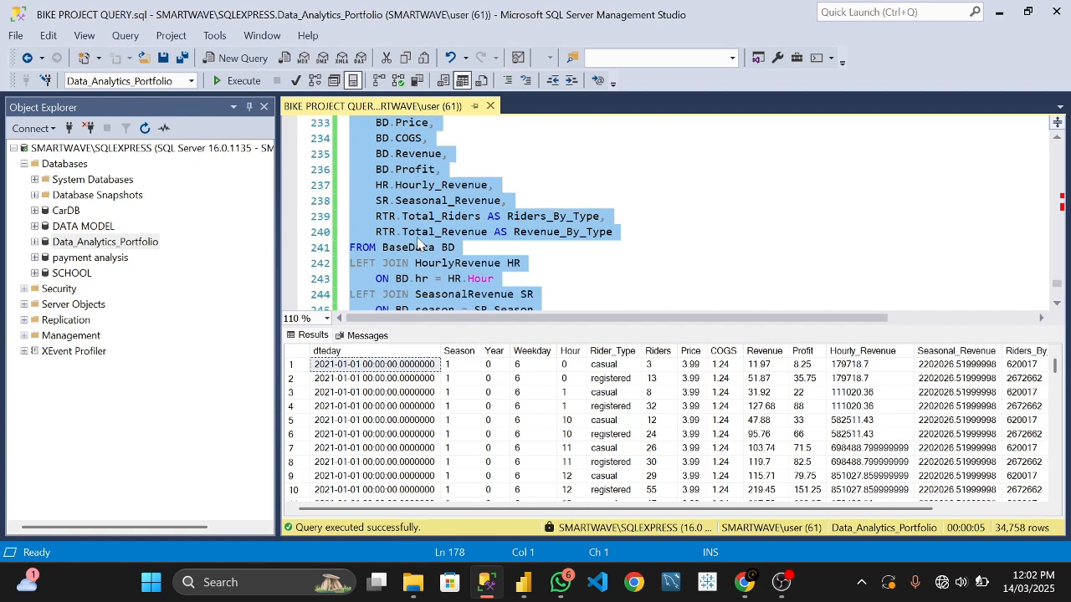
click(457, 248)
scroll(457, 247, down, 2)
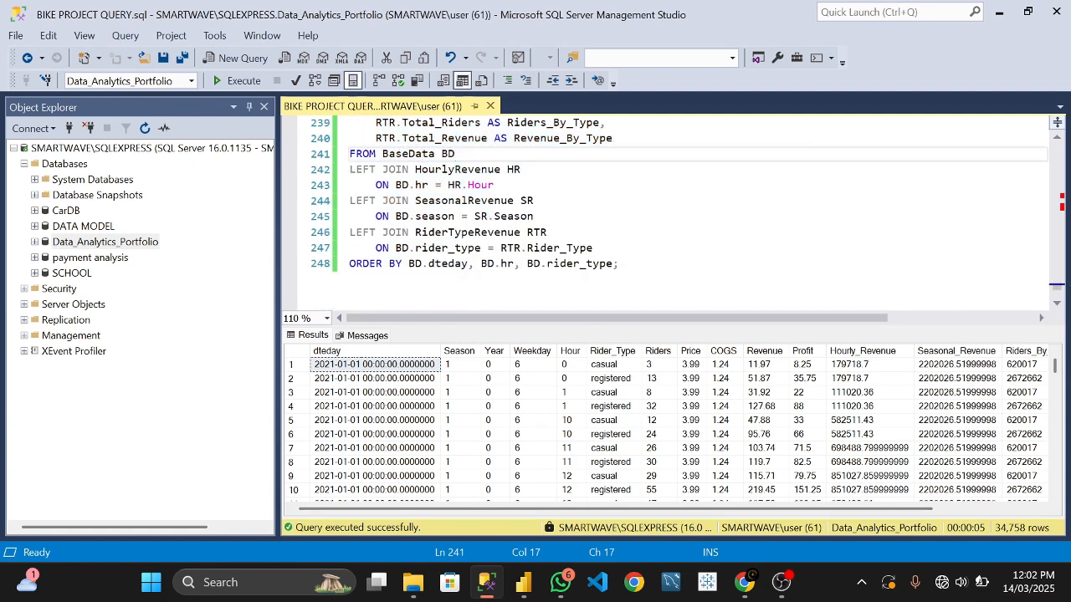
- Select the whole combined bike project query, from its closing ORDER BY back to its beginning, and copy it
drag(619, 264, 350, 153)
scroll(535, 218, down, 2)
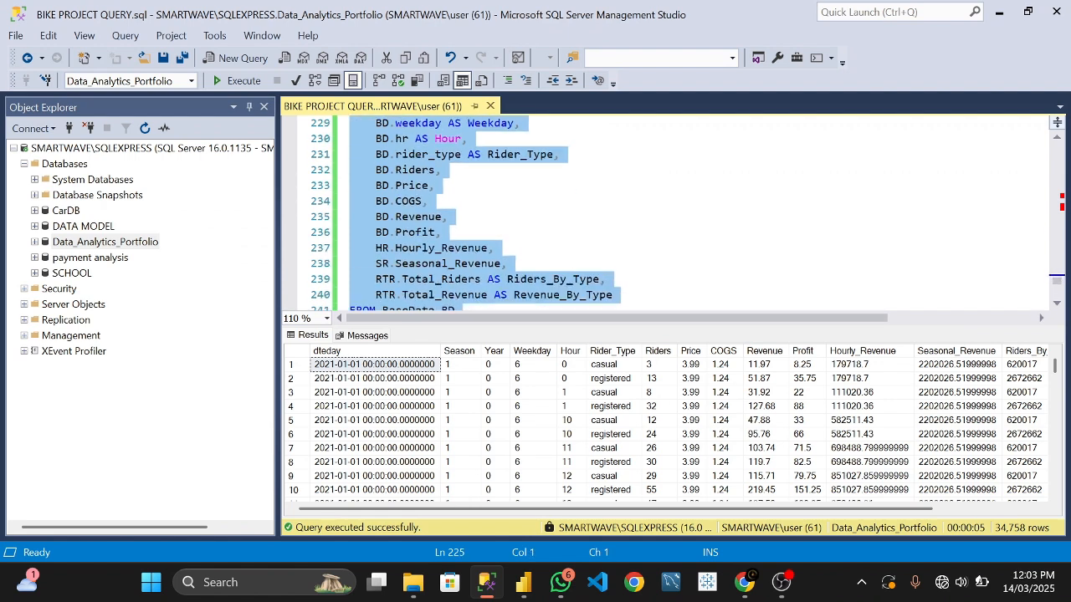
click(452, 232)
scroll(535, 232, down, 5)
scroll(535, 232, up, 18)
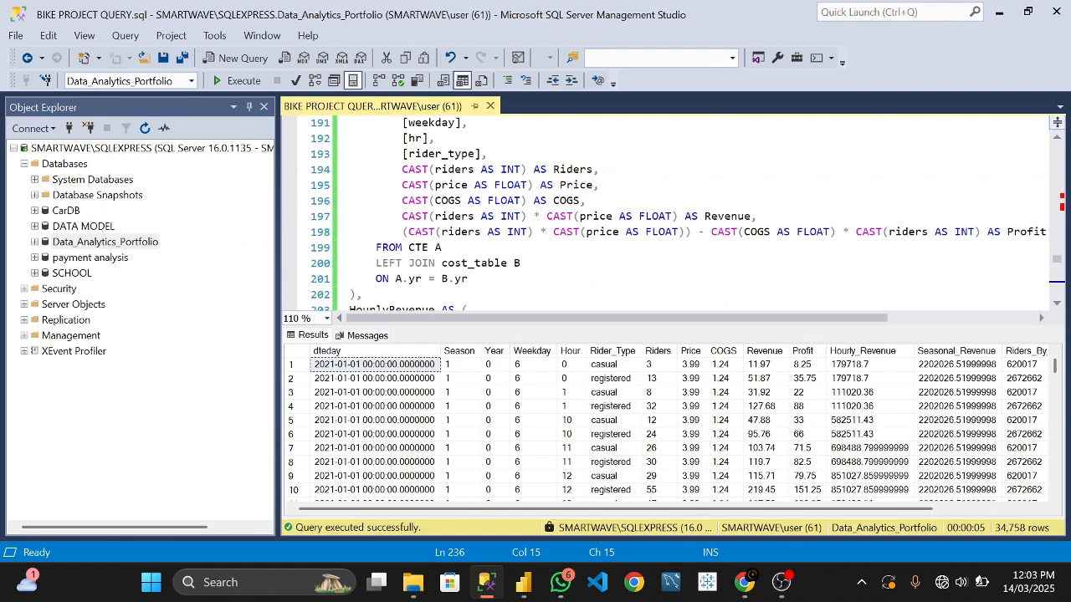
- Switch to Power BI Desktop and paste the combined query as the SQL statement of the SQL Server import
mouse_move(523, 591)
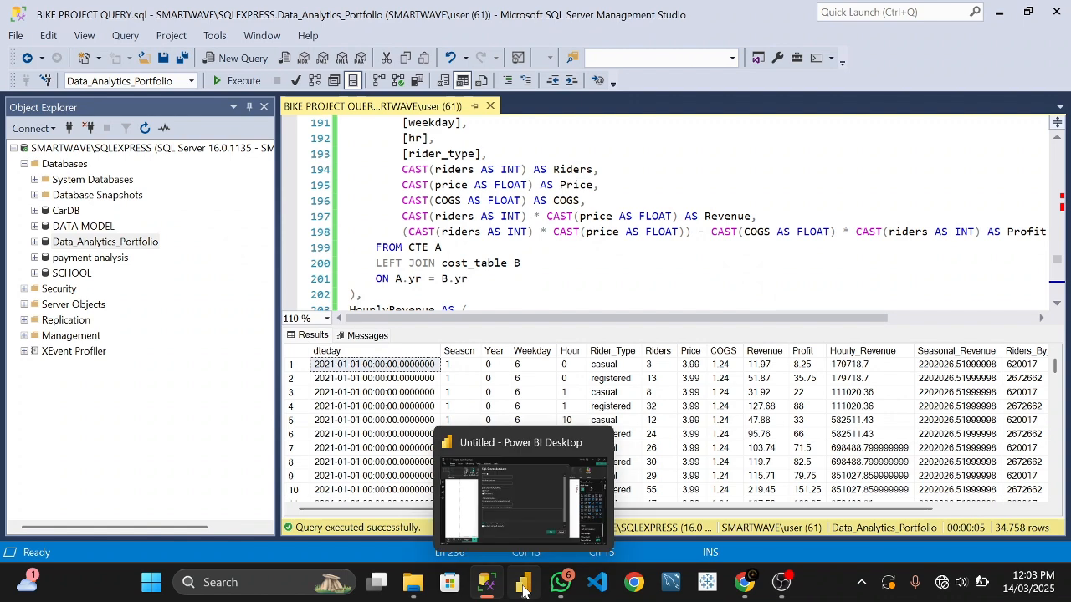
click(516, 504)
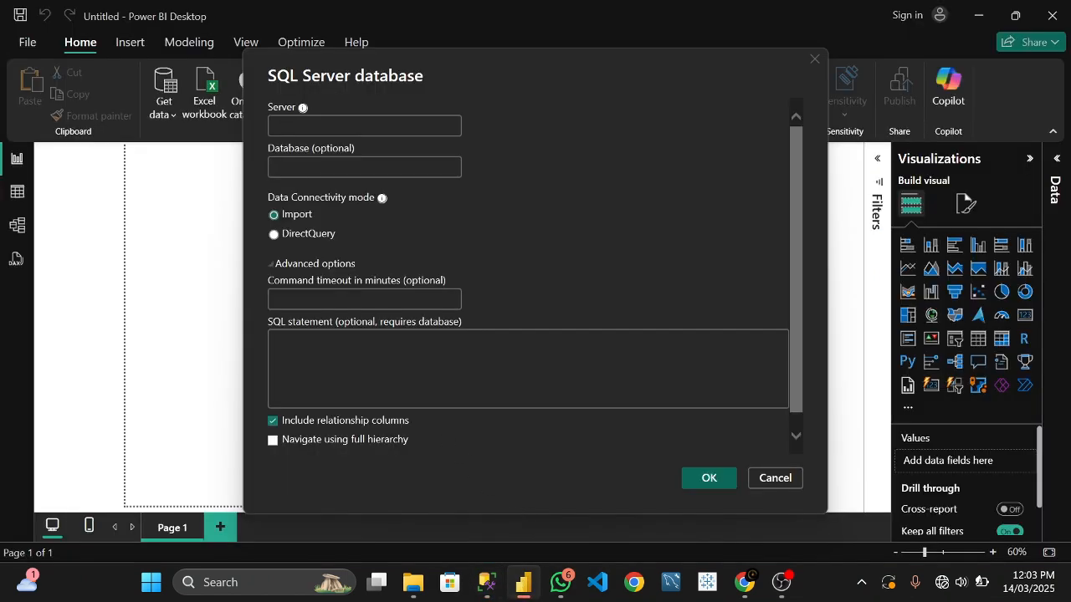
key(ctrl+v)
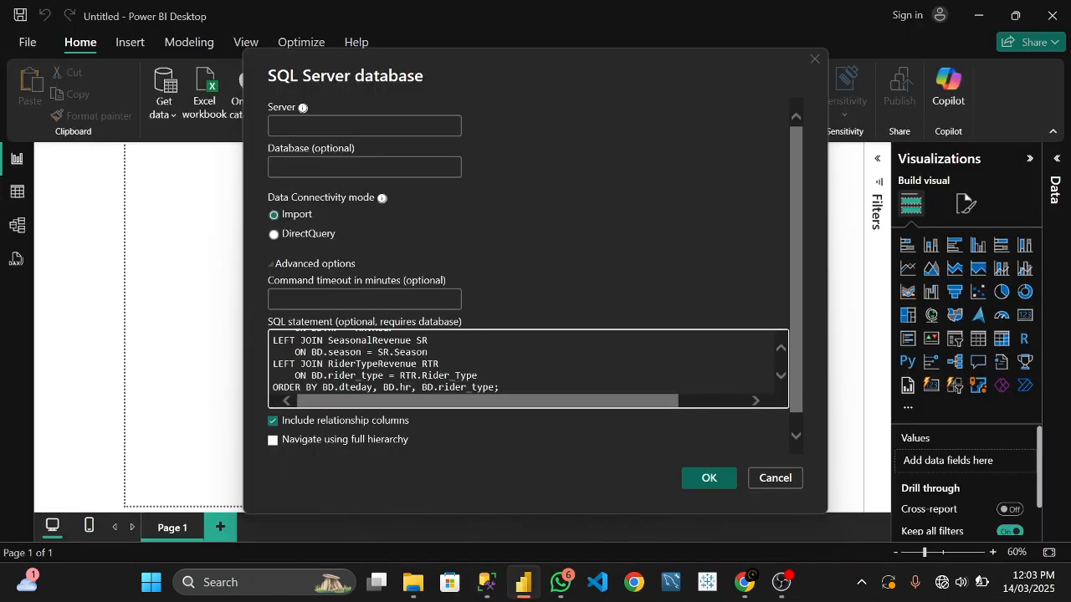
scroll(522, 364, up, 12)
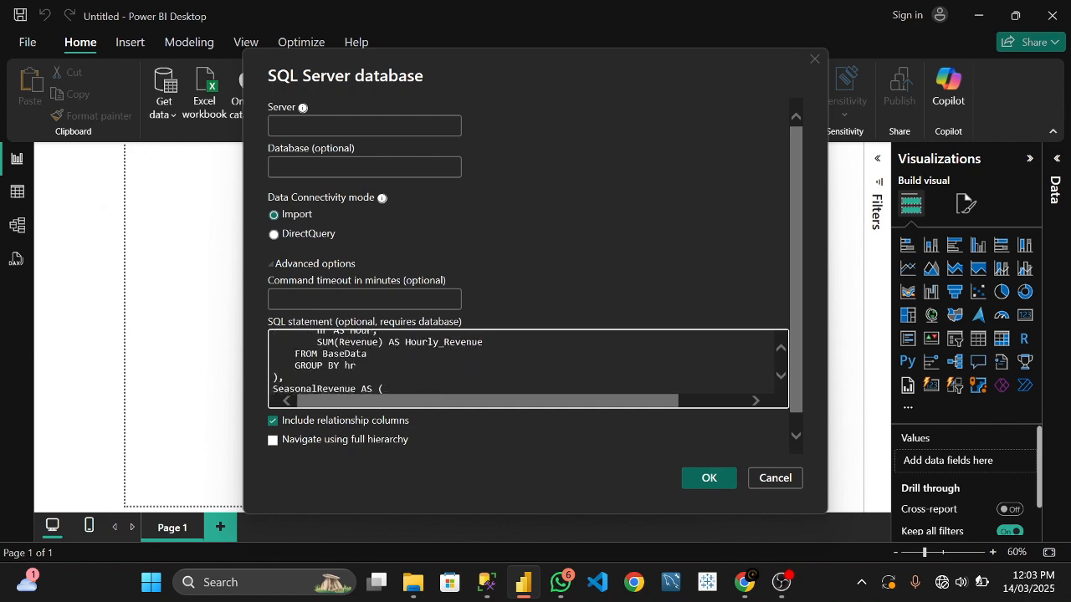
scroll(522, 364, up, 10)
- Copy the server name from SQL Server Management Studio's connection details and set the Power BI import's server to SMARTWAVE\SQLEXPRESS
click(341, 128)
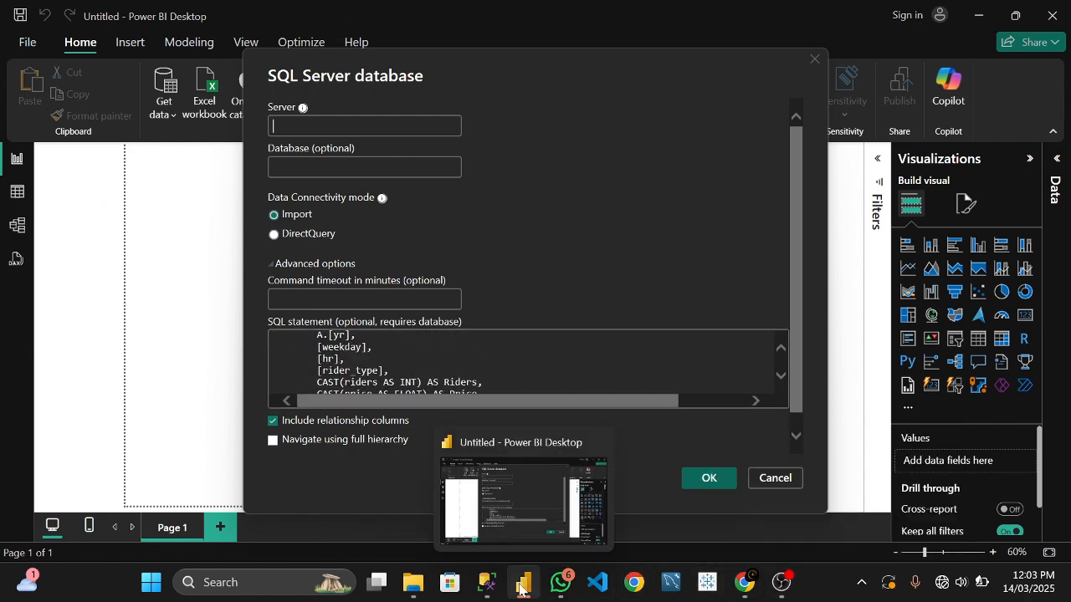
click(486, 586)
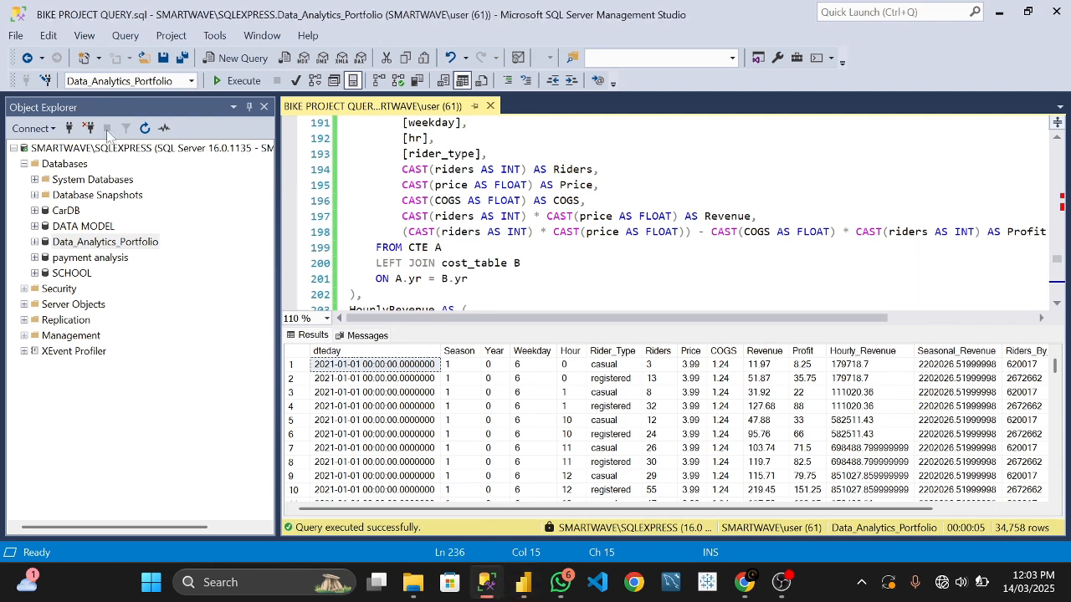
right_click(109, 148)
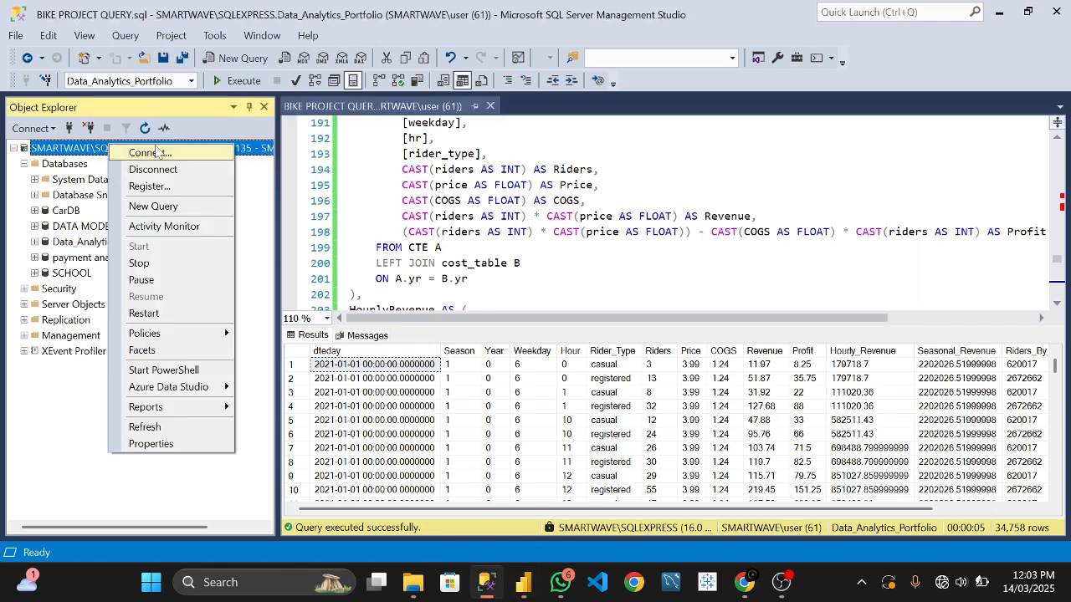
click(155, 150)
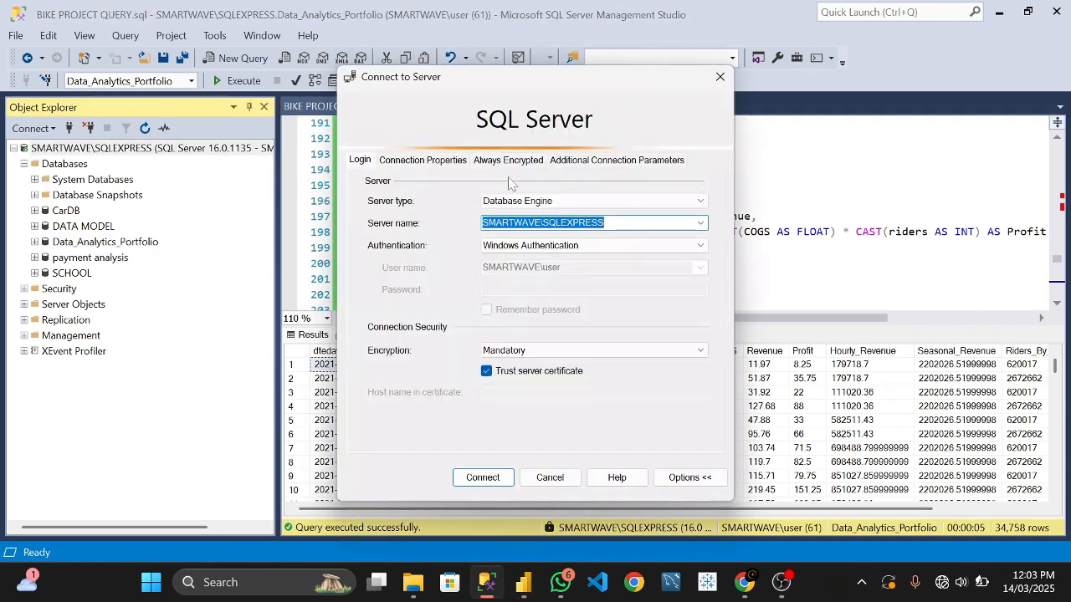
click(719, 76)
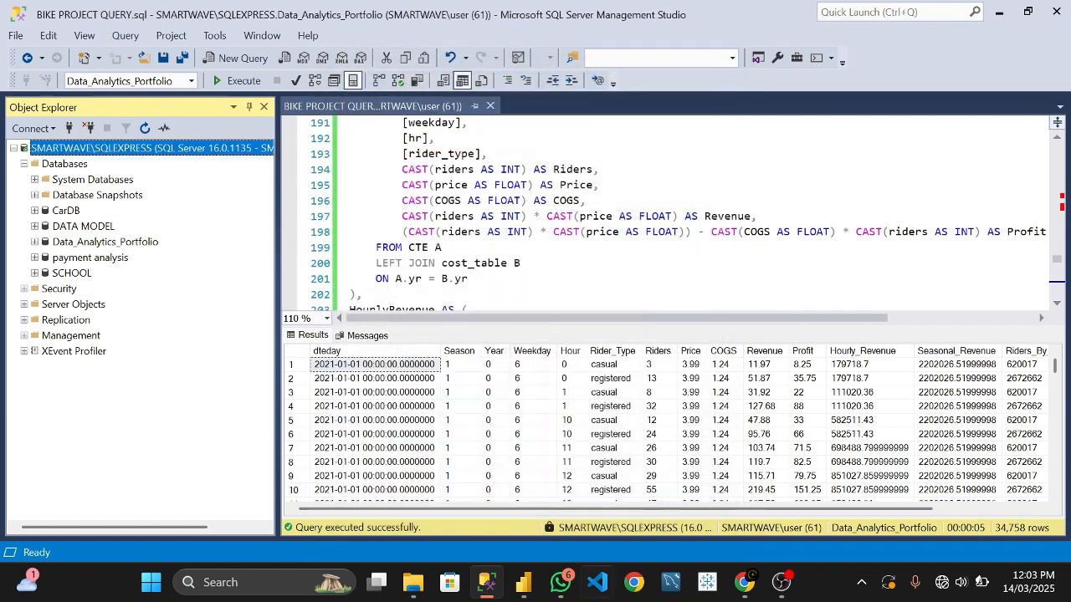
click(519, 538)
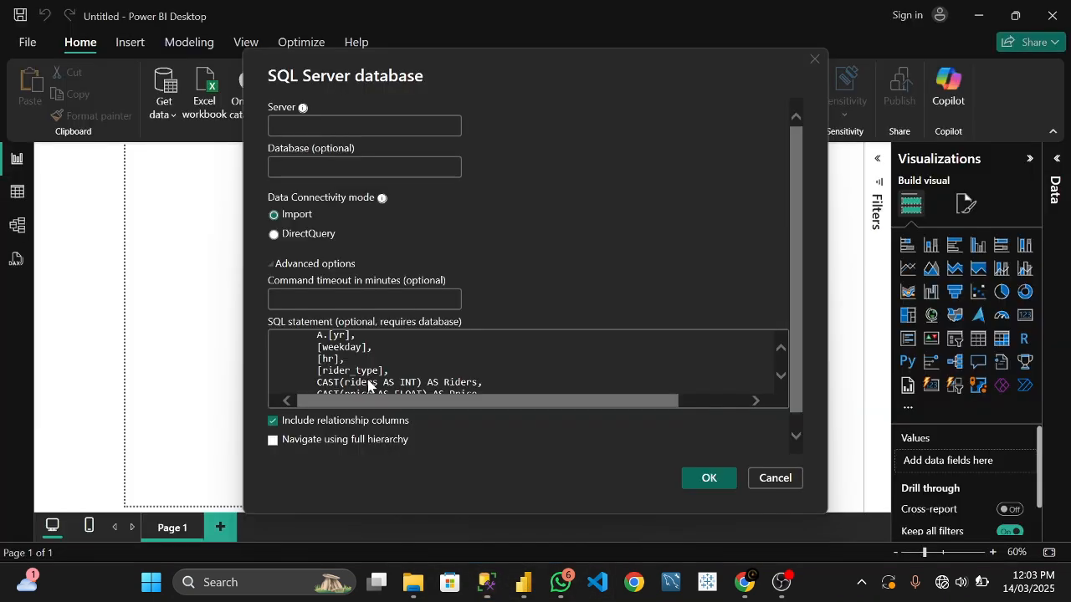
text(SMARTWAVE\SQLEXPRESS)
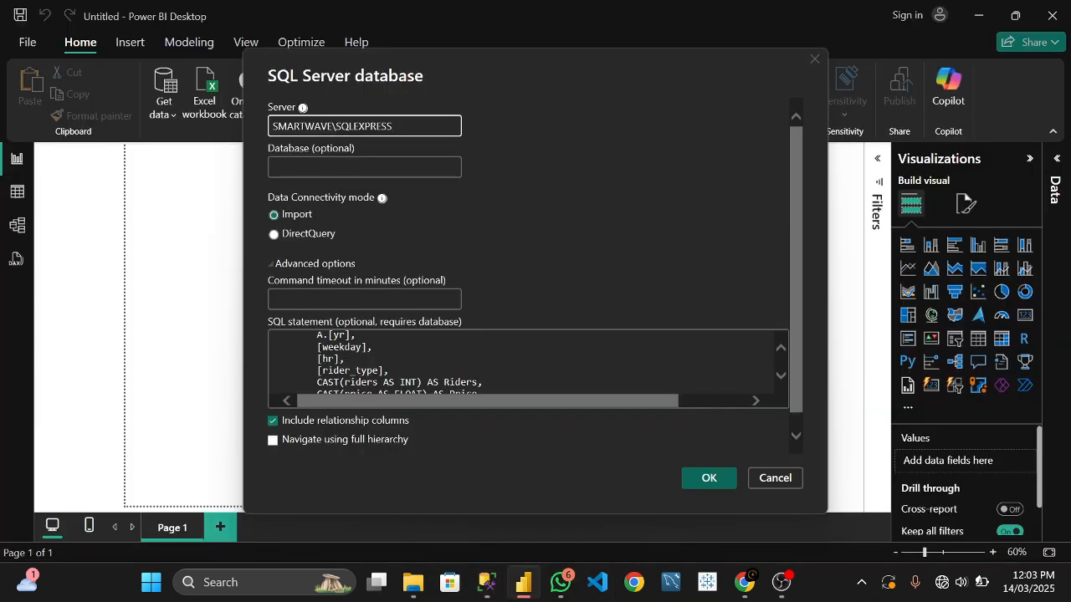
- Copy the database name from SQL Server Management Studio and set the Power BI import's database to Data_Analytics_Portfolio
click(486, 583)
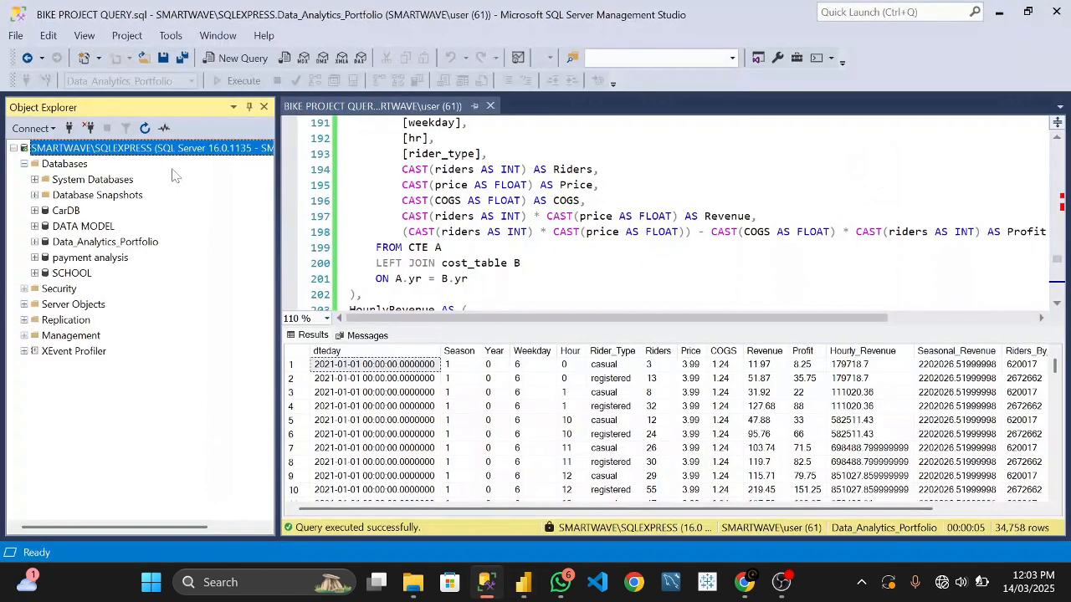
right_click(105, 242)
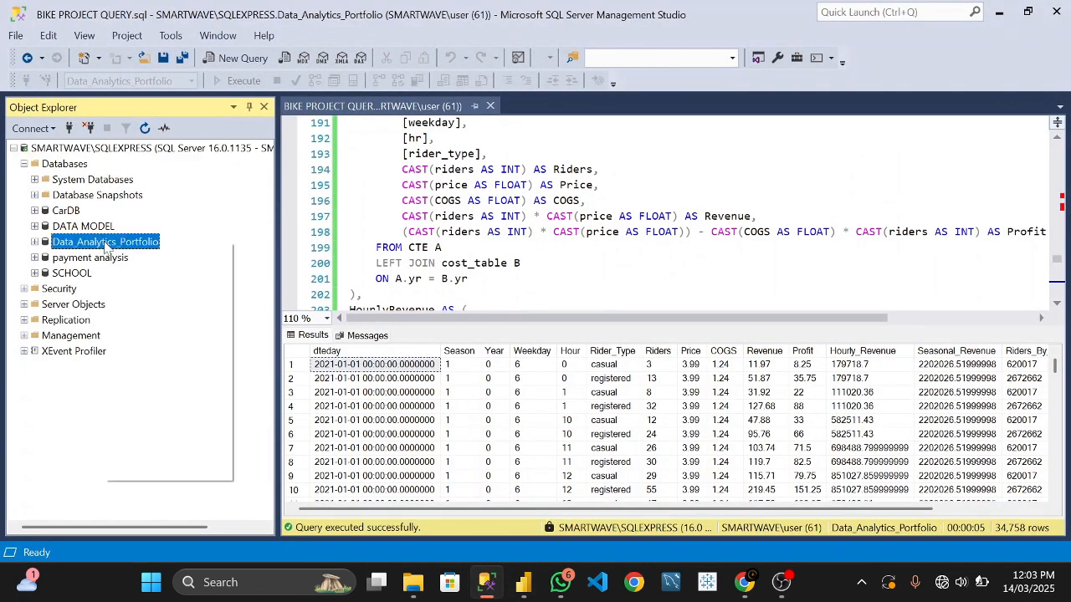
click(171, 418)
key(ctrl+c)
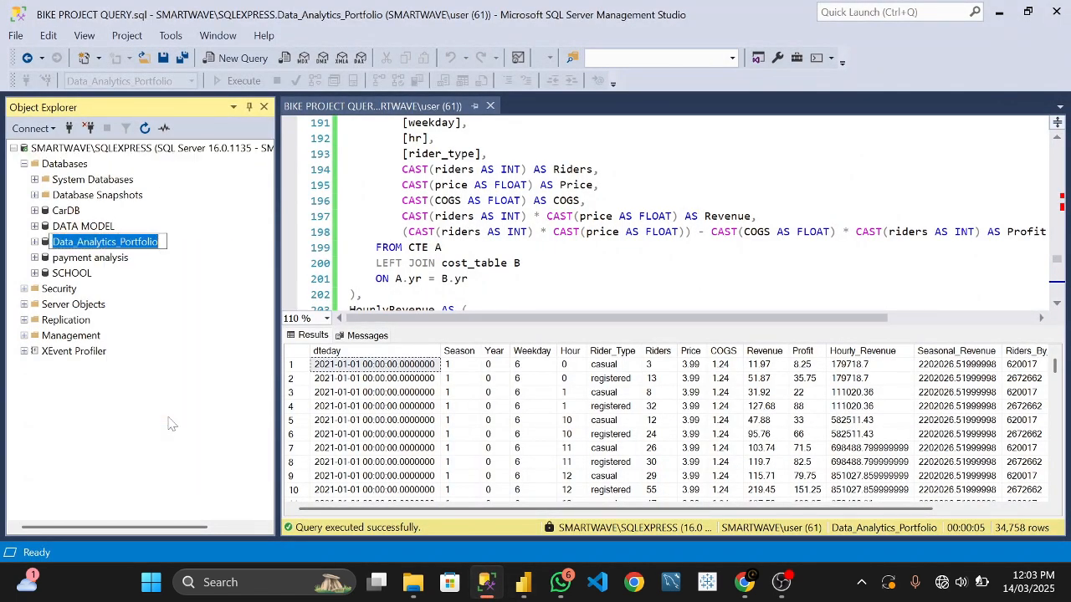
click(521, 262)
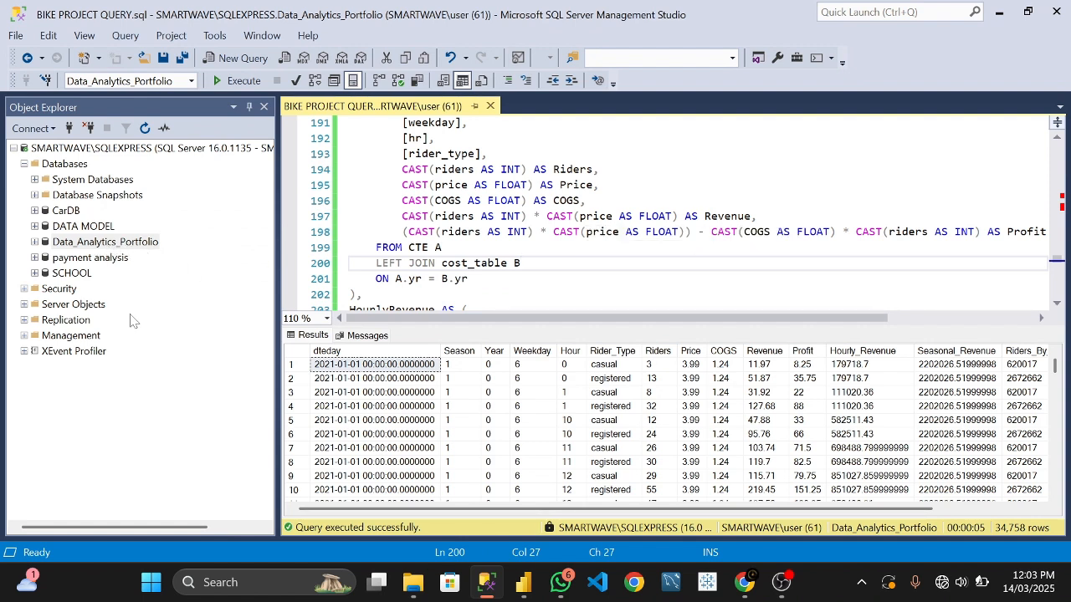
click(523, 584)
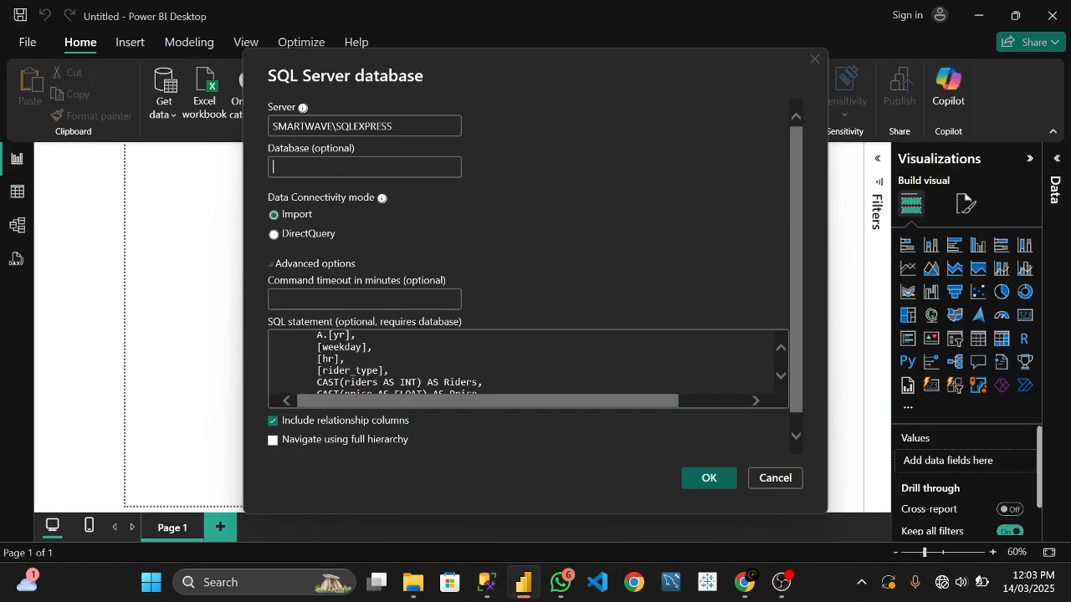
key(ctrl+v)
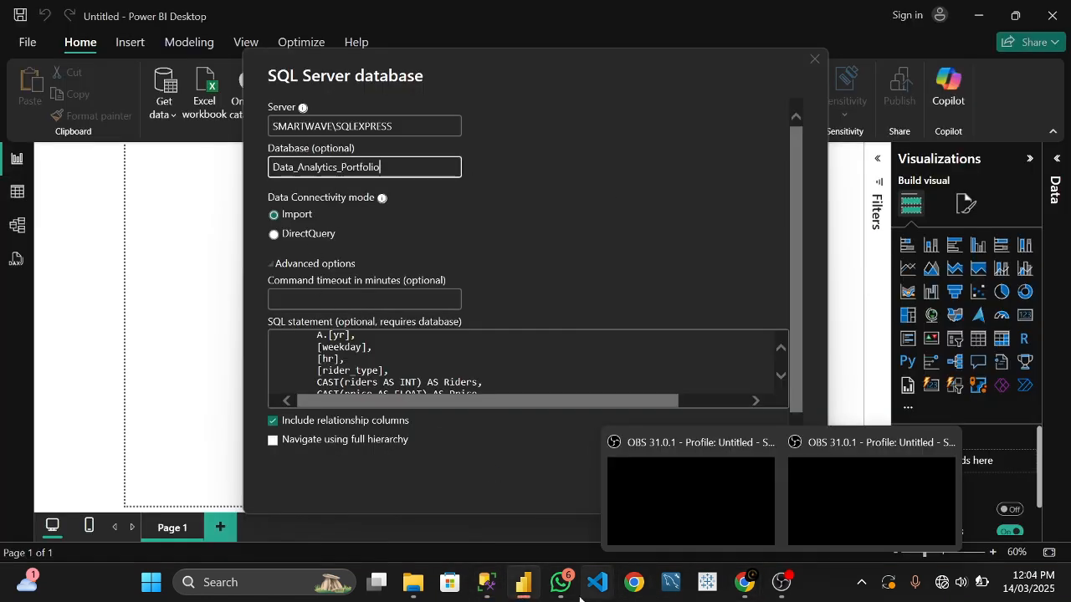
- Return to SQL Server Management Studio and expand the Data_Analytics_Portfolio database to show its tables
mouse_move(486, 583)
click(487, 478)
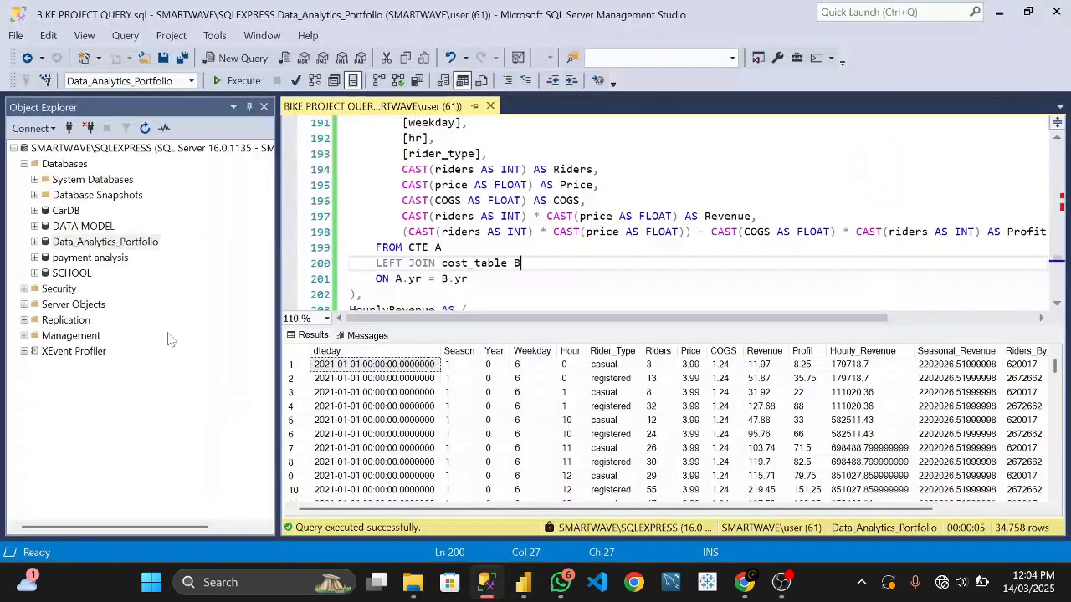
click(37, 248)
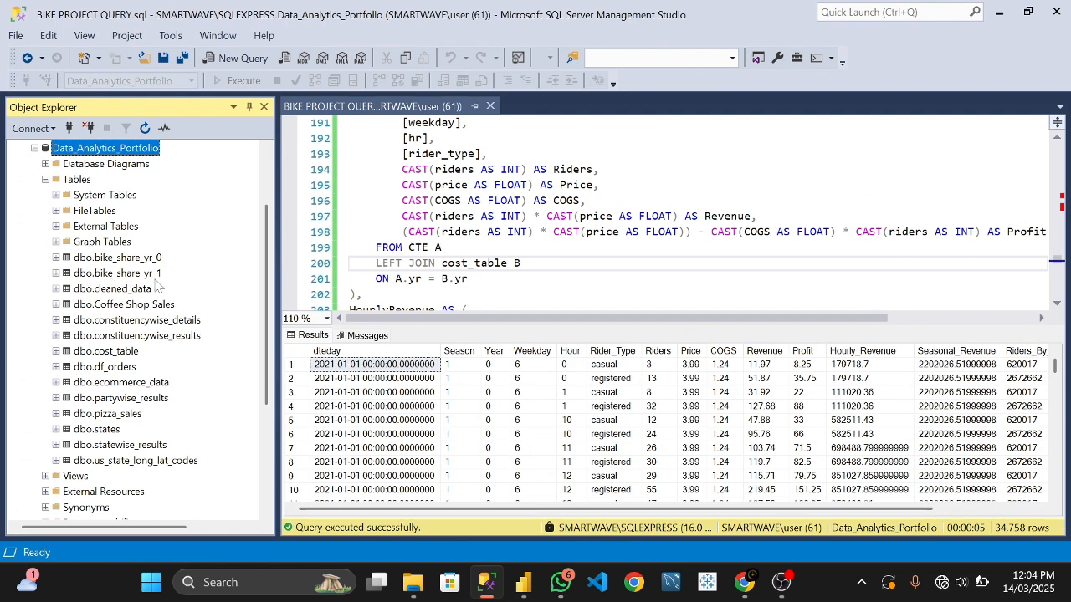
- Review the bike project script from its first query through to the final ORDER BY of the combined query
scroll(1051, 192, up, 18)
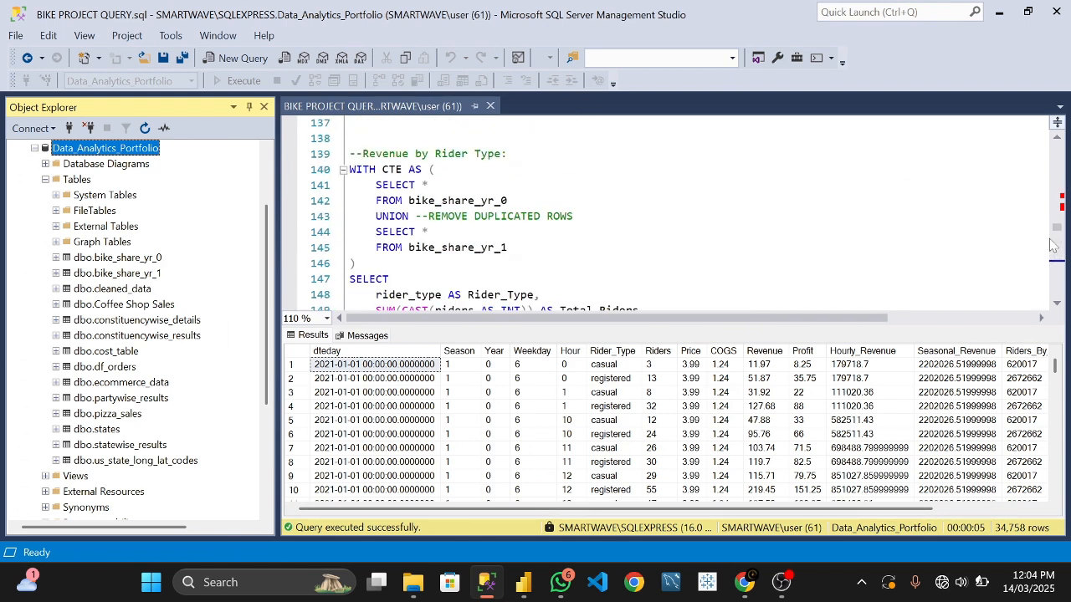
drag(1053, 245, 1055, 138)
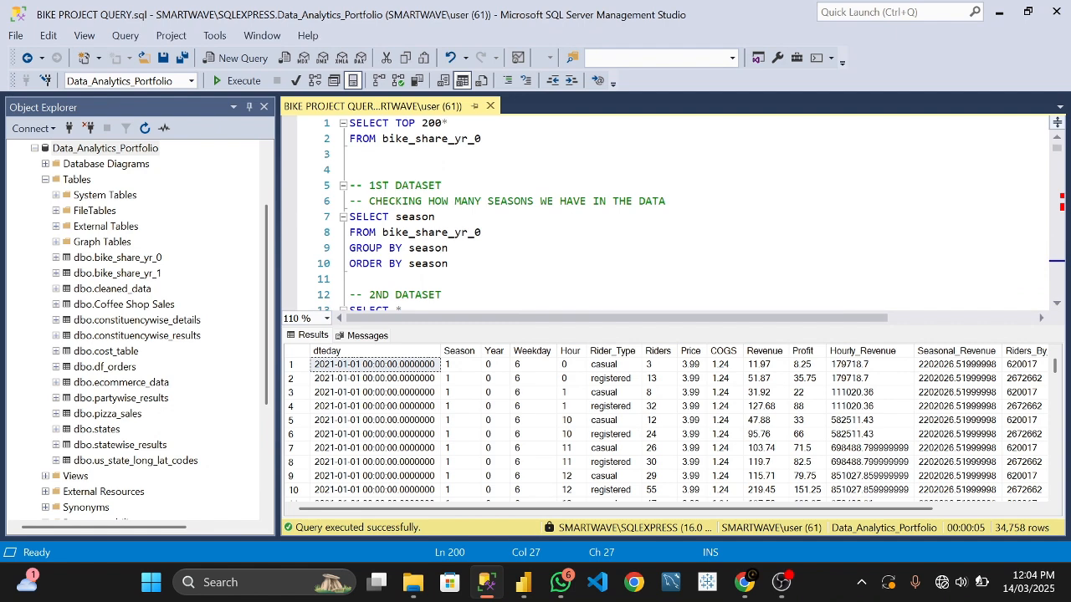
click(351, 155)
scroll(669, 214, down, 2)
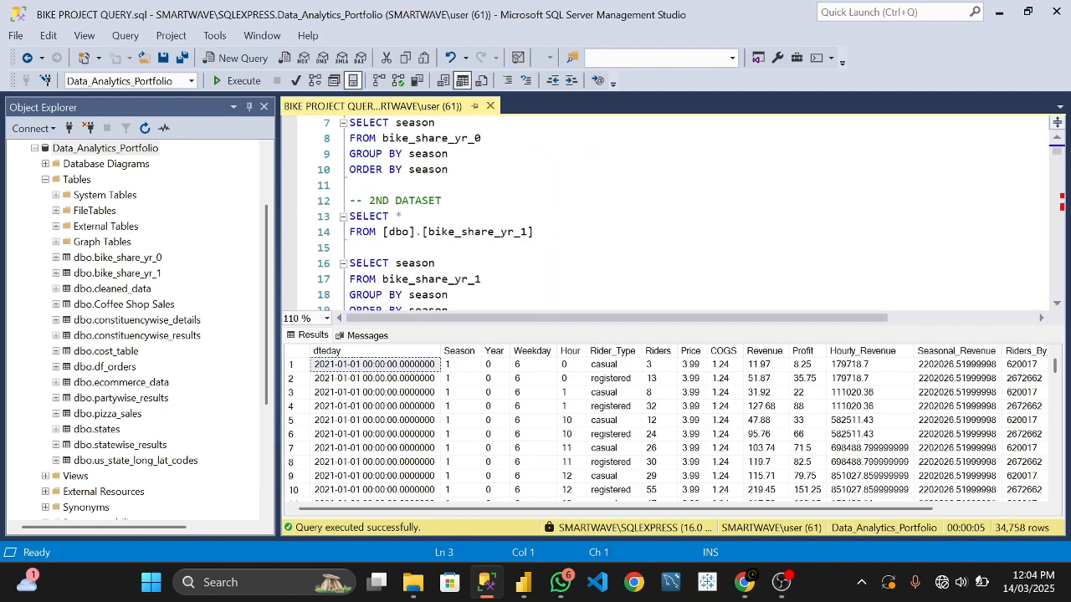
scroll(669, 213, up, 2)
scroll(669, 213, down, 2)
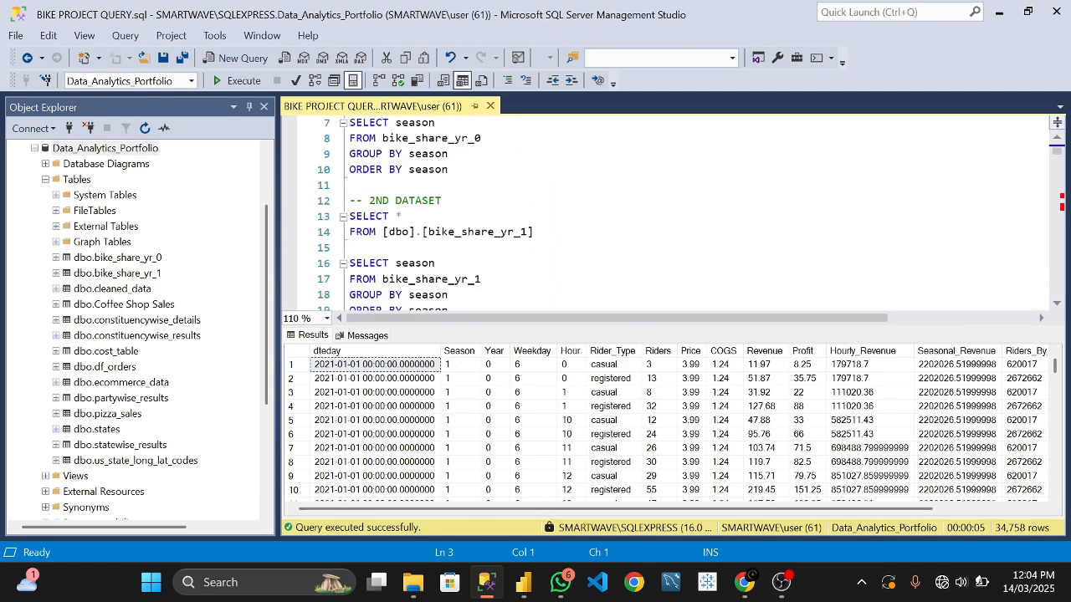
click(485, 138)
scroll(669, 213, down, 5)
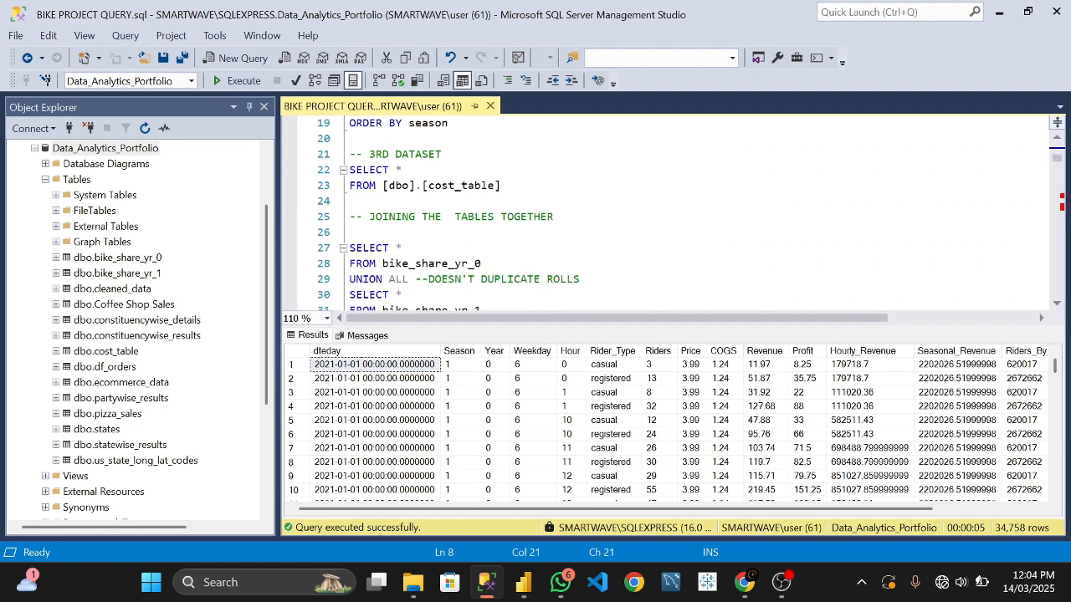
scroll(669, 214, down, 1)
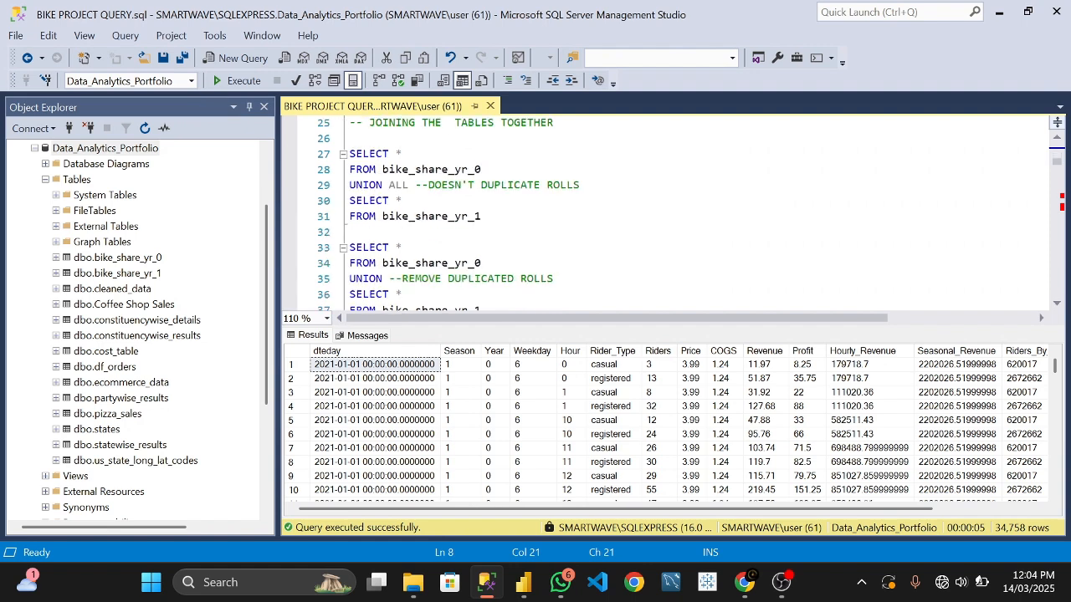
scroll(669, 214, down, 1)
scroll(669, 213, down, 8)
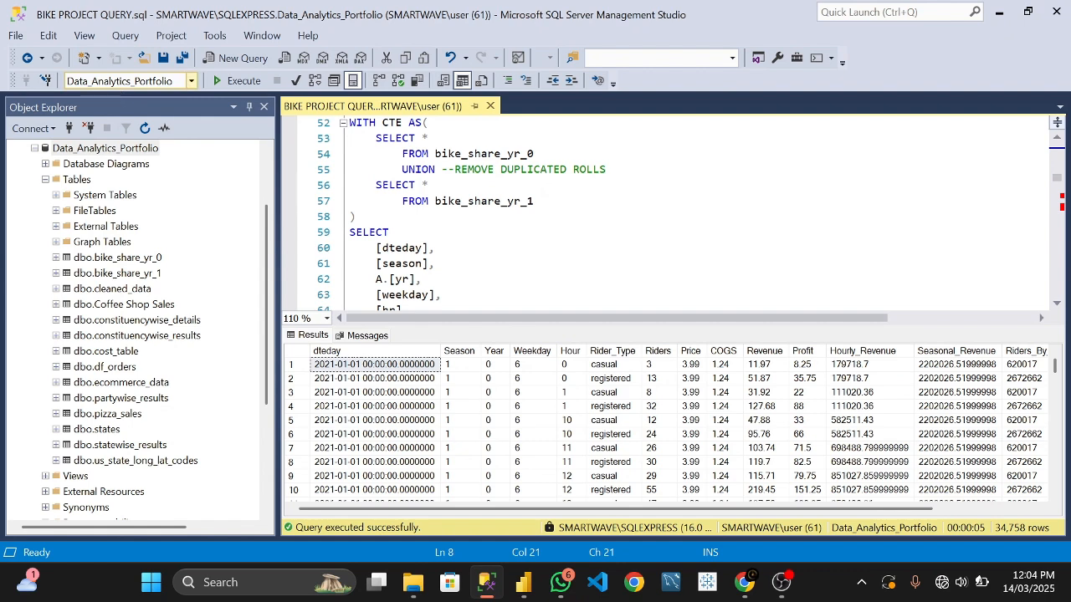
scroll(669, 213, down, 19)
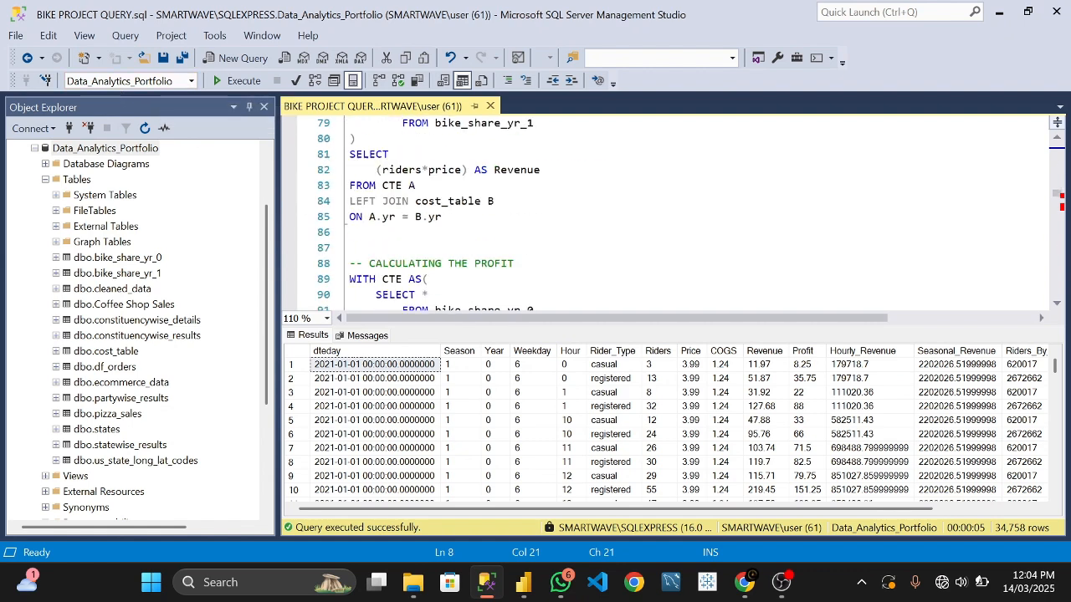
scroll(669, 213, down, 20)
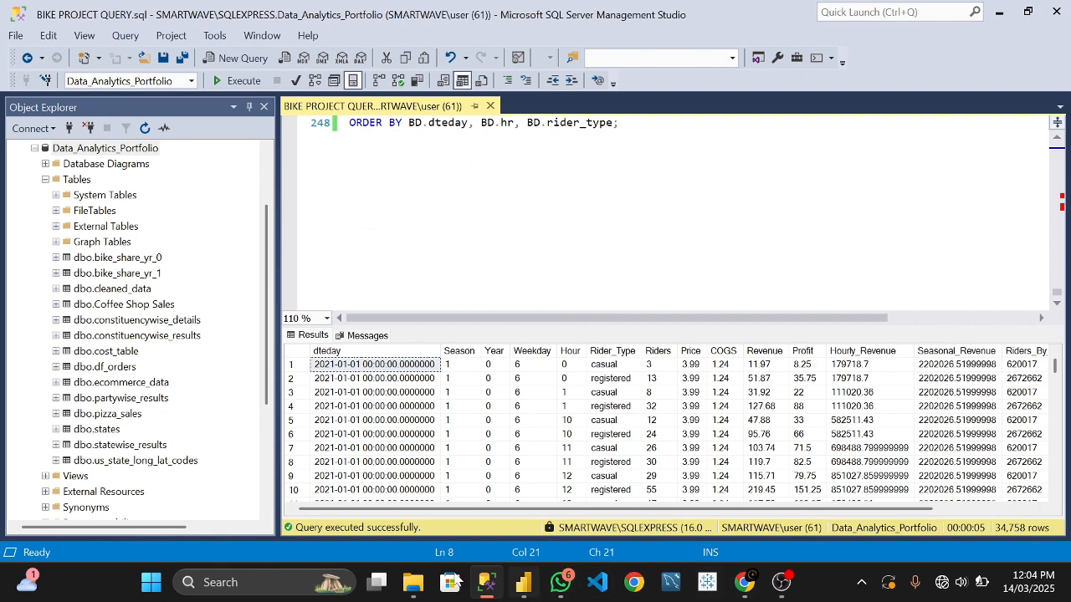
- Switch to Power BI Desktop and confirm the SQL Server import settings to open the data preview
mouse_move(525, 590)
click(535, 490)
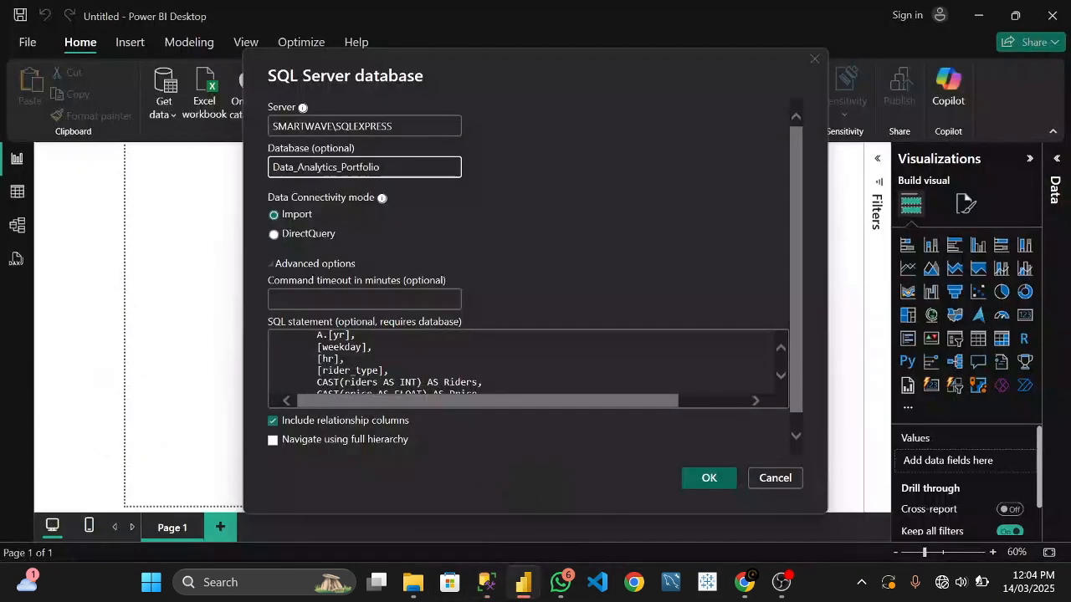
click(705, 481)
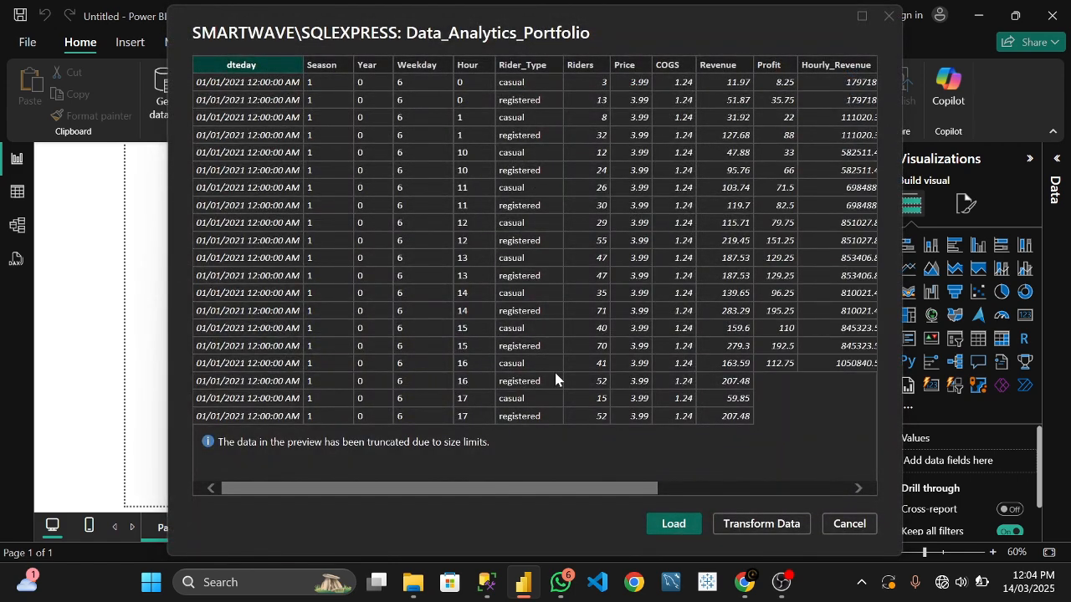
- Compare the import preview with the query results in SQL Server Management Studio, and load the data into Power BI Desktop
drag(567, 491, 370, 477)
mouse_move(488, 583)
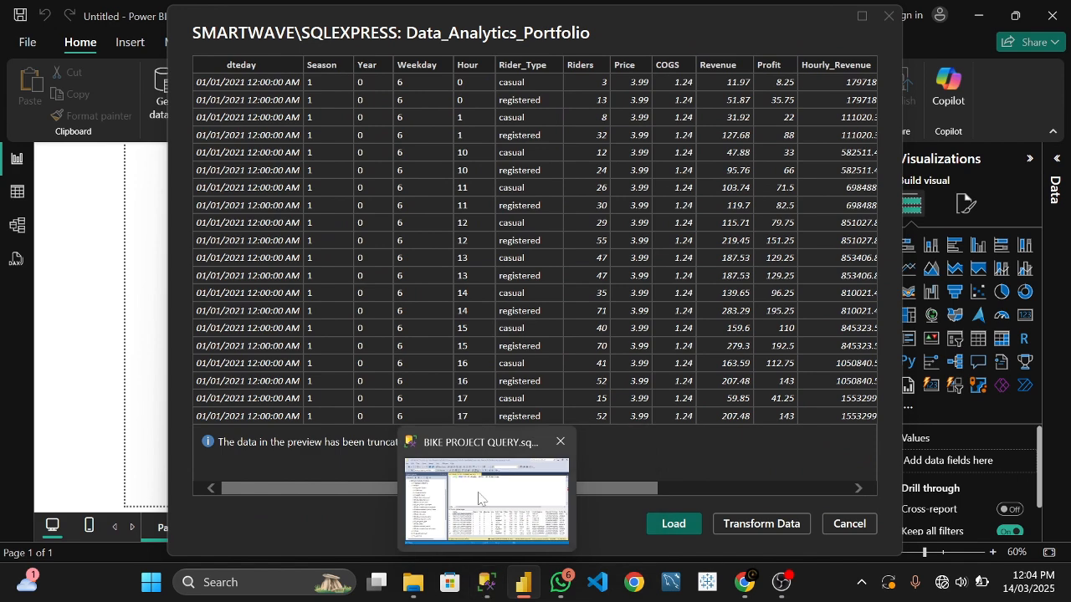
click(479, 498)
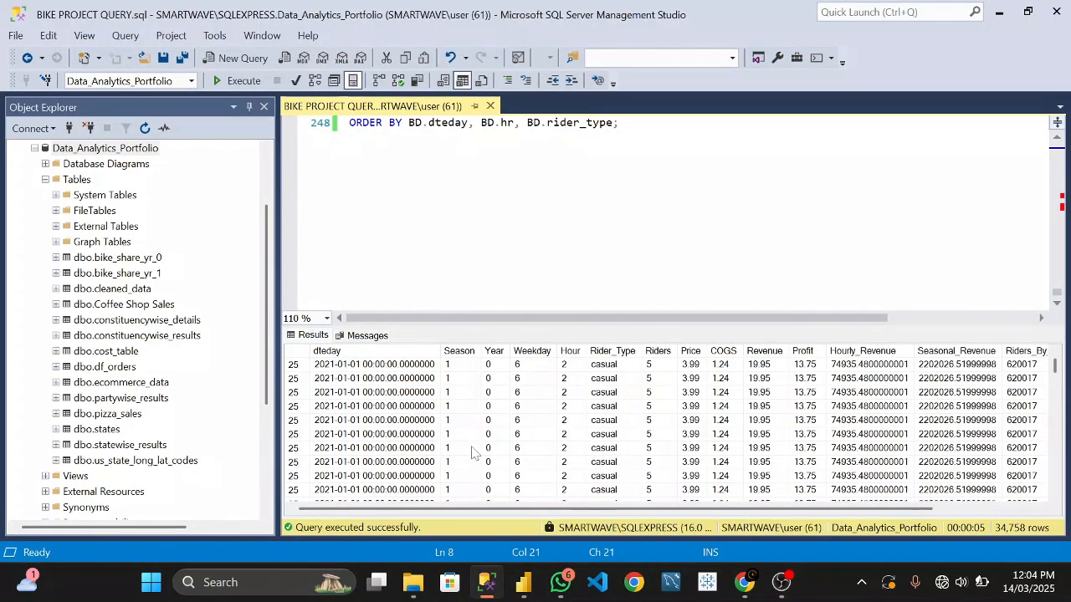
mouse_move(524, 583)
click(530, 508)
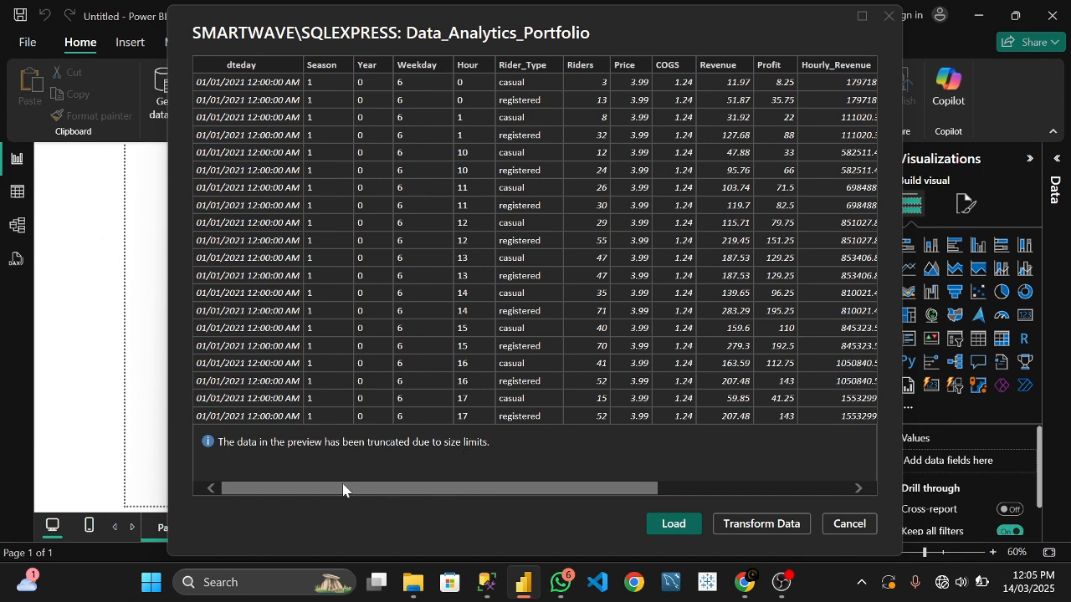
drag(343, 490, 170, 491)
click(676, 523)
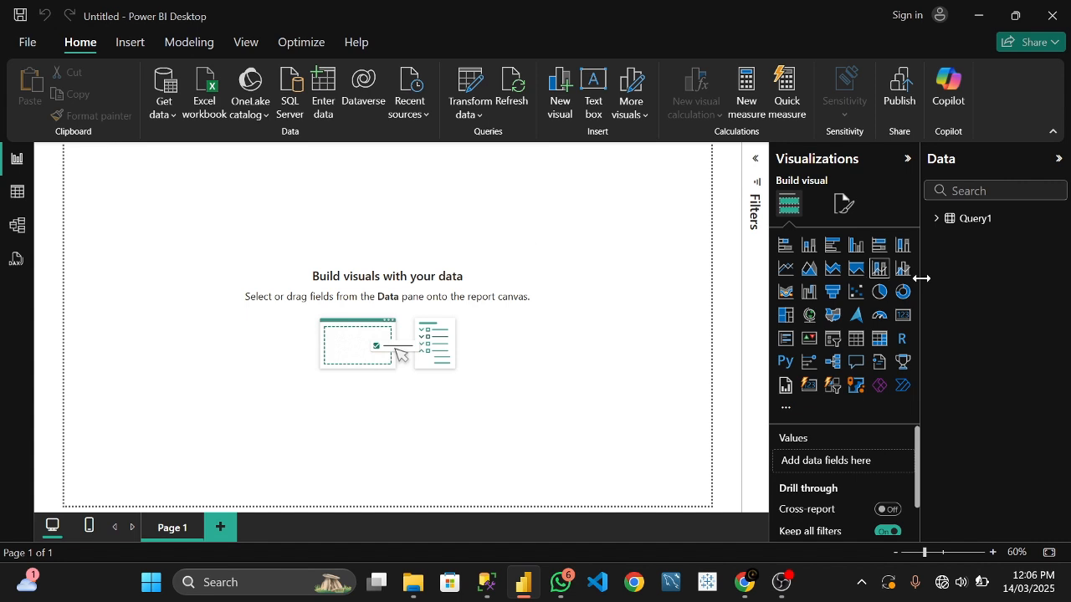
- Expand Query1's fields and compare them with the final SELECT columns in SQL Server Management Studio, returning to Power BI Desktop
click(939, 219)
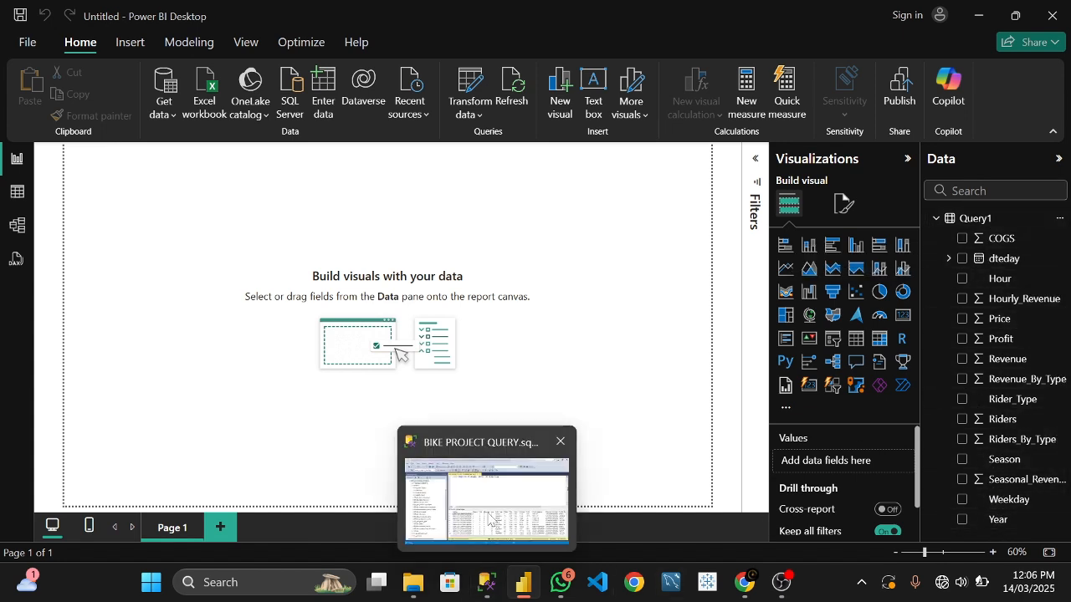
click(493, 590)
mouse_move(524, 586)
scroll(402, 167, up, 7)
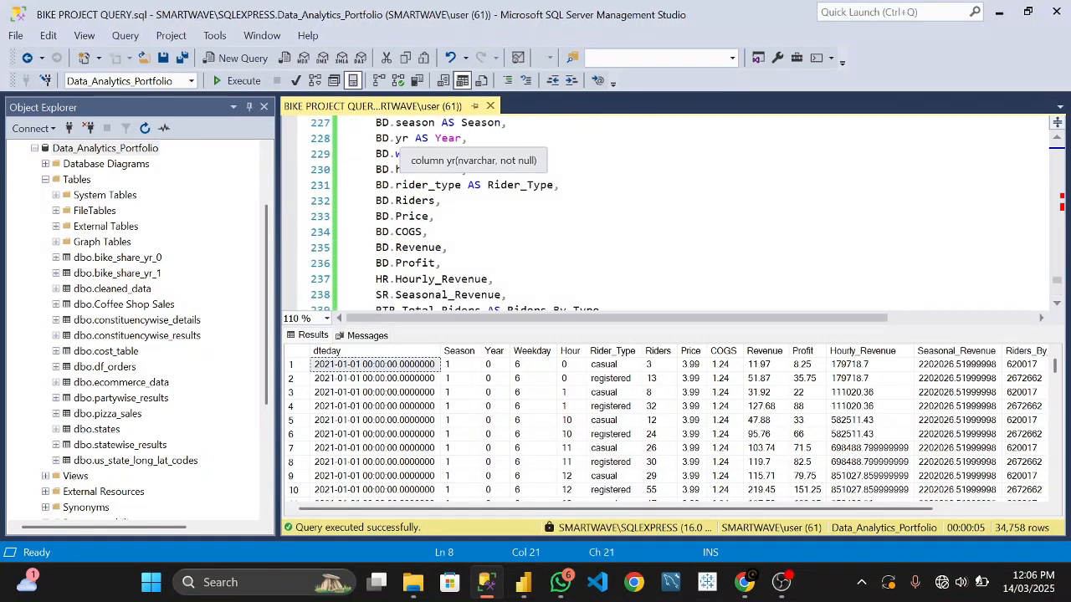
click(523, 587)
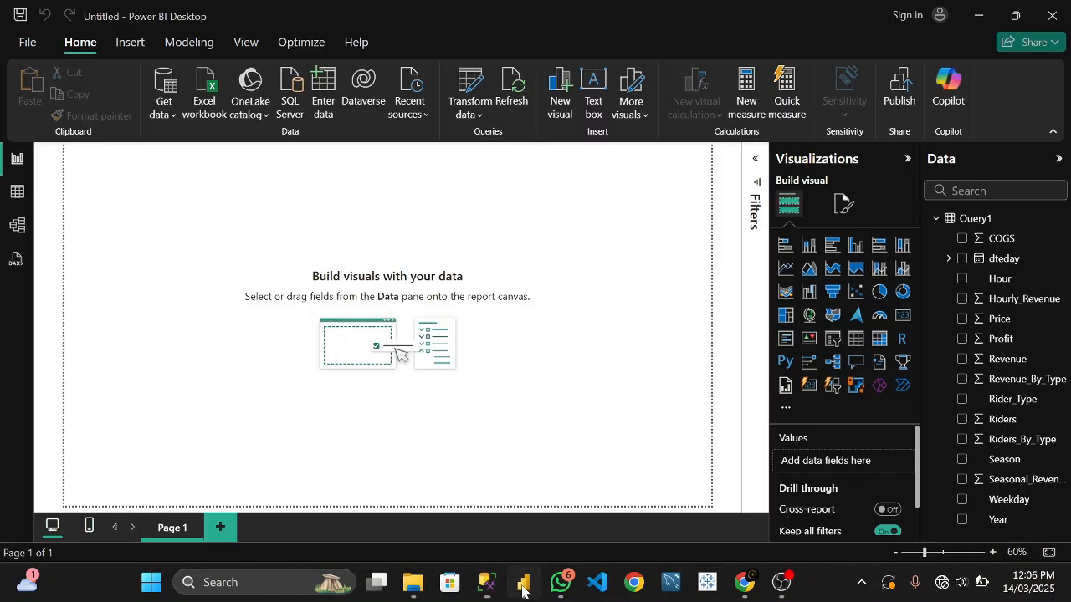
- Show Query1 in table view and examine its rows across all columns
click(18, 194)
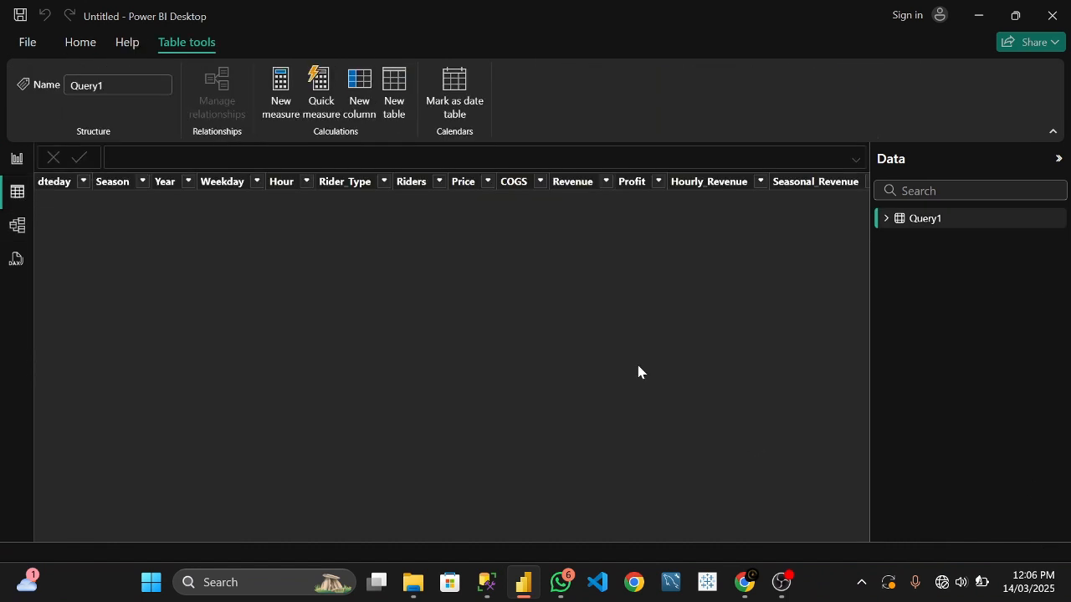
click(886, 220)
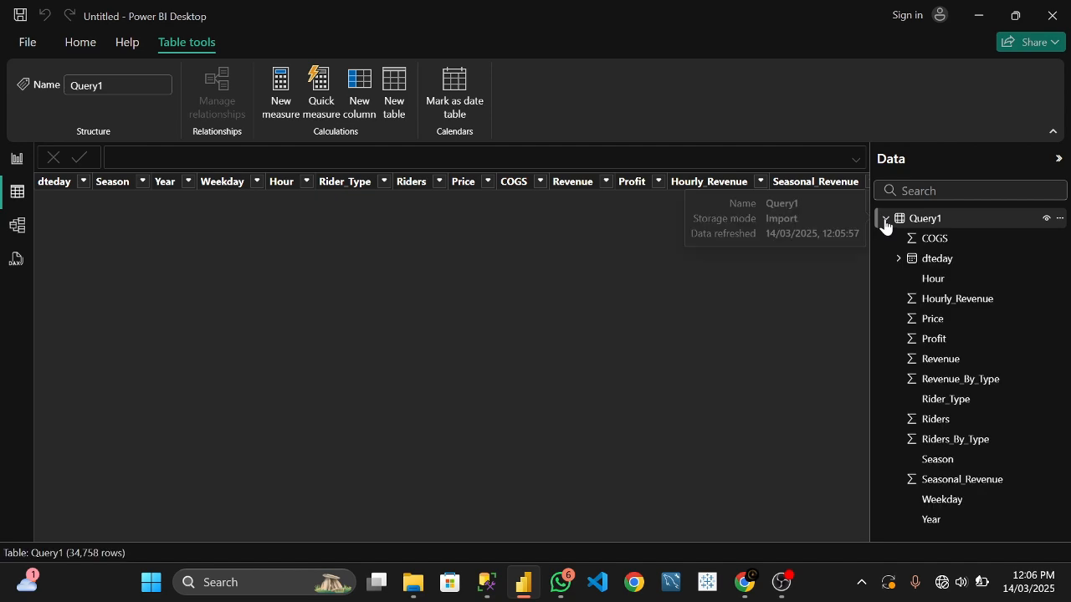
click(885, 220)
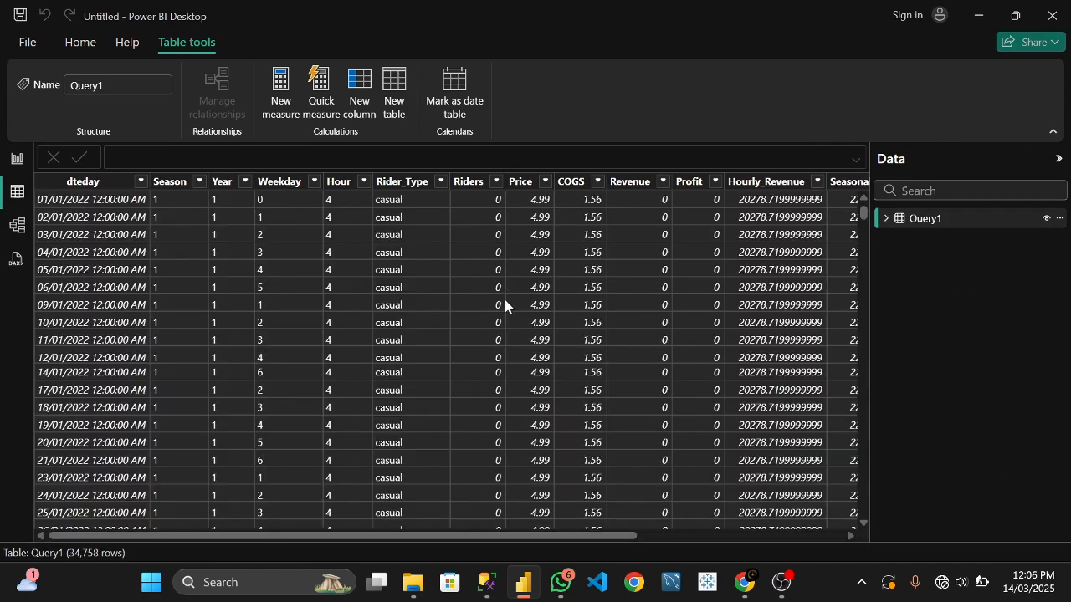
drag(477, 536, 226, 461)
drag(407, 537, 277, 511)
- Return to report view, open Query1 in the Power Query Editor, and turn off the column distribution display
click(18, 162)
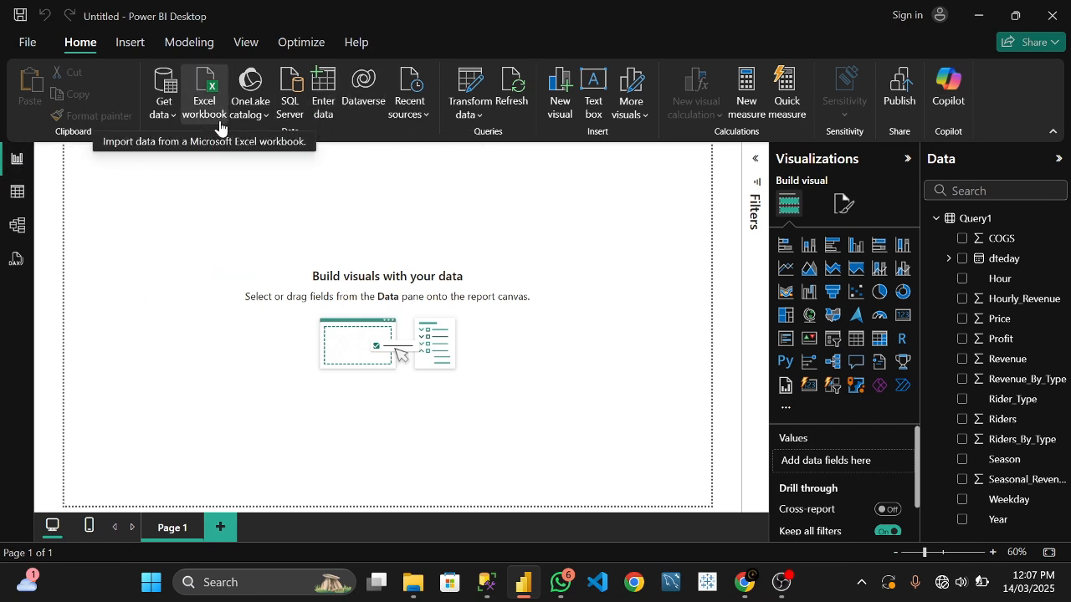
click(478, 114)
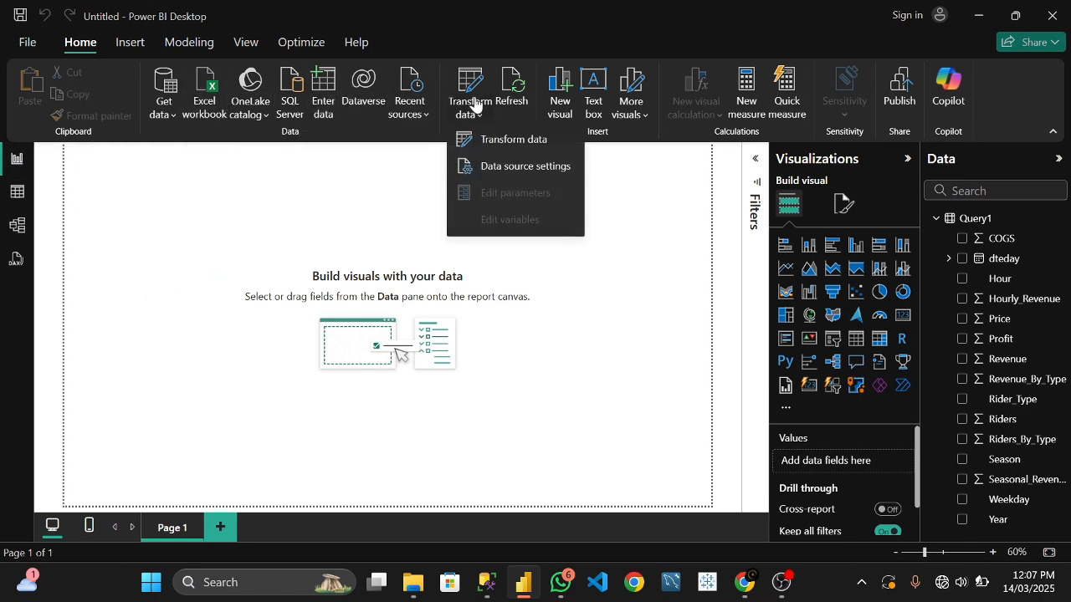
click(511, 145)
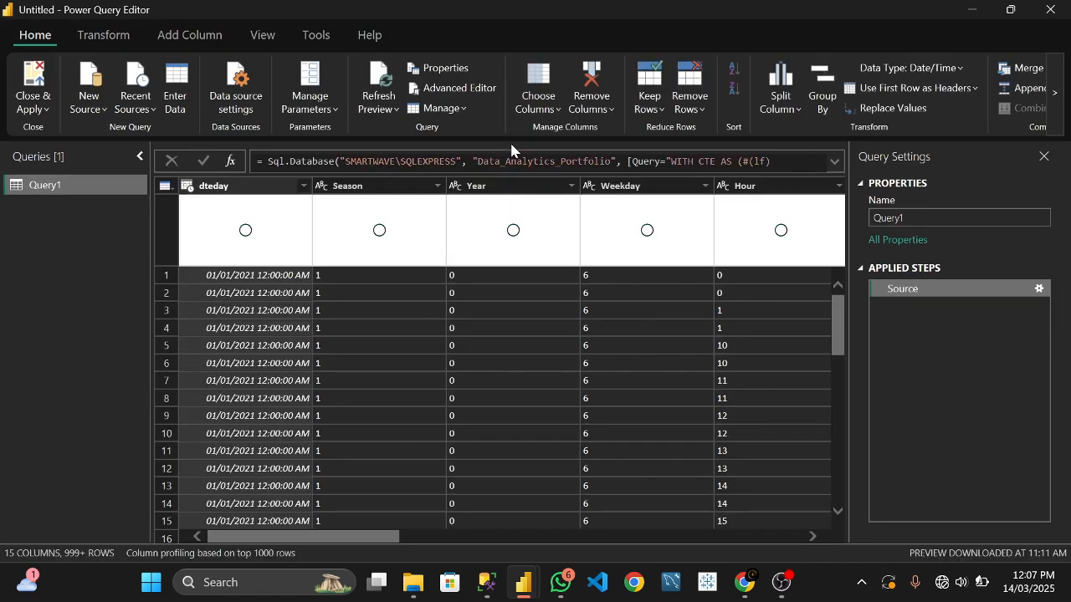
click(202, 36)
click(266, 36)
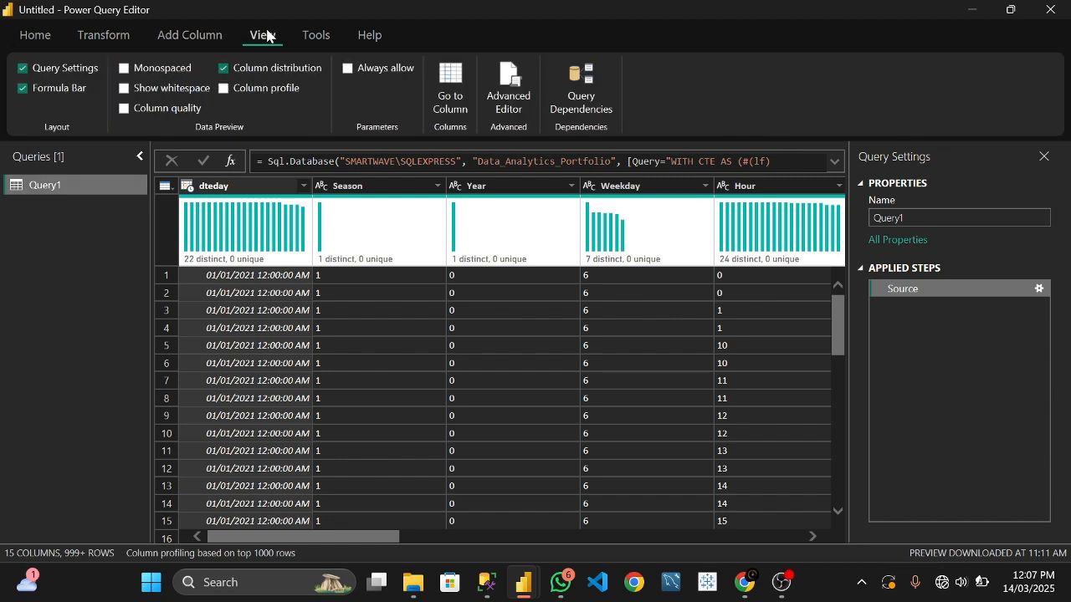
click(225, 70)
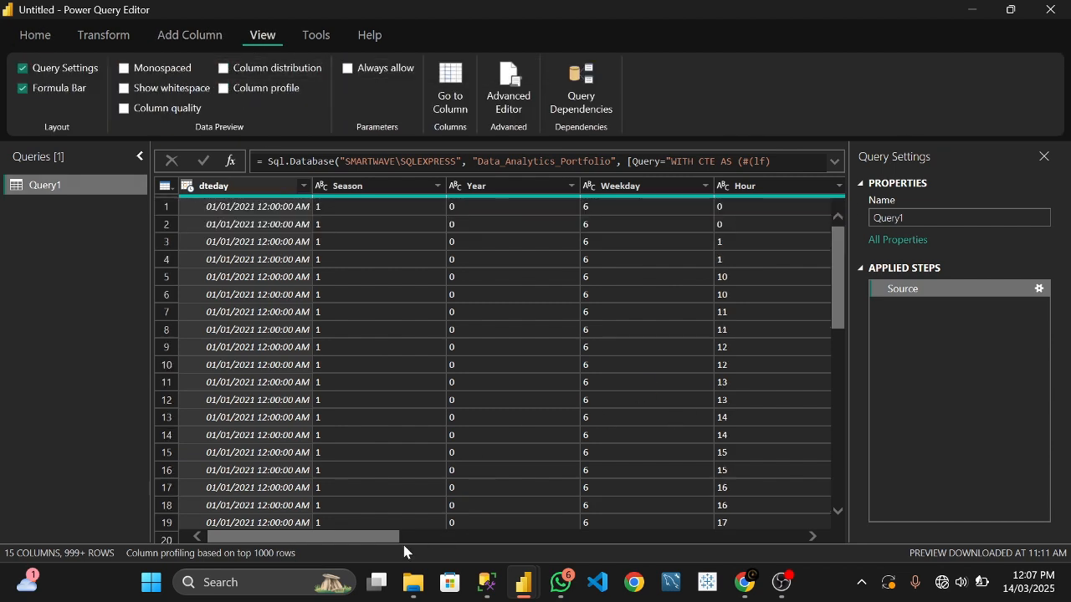
- Open the settings of Query1's Source step and examine its SQL statement from the first CTE through the final joins
drag(379, 539, 940, 293)
double_click(924, 290)
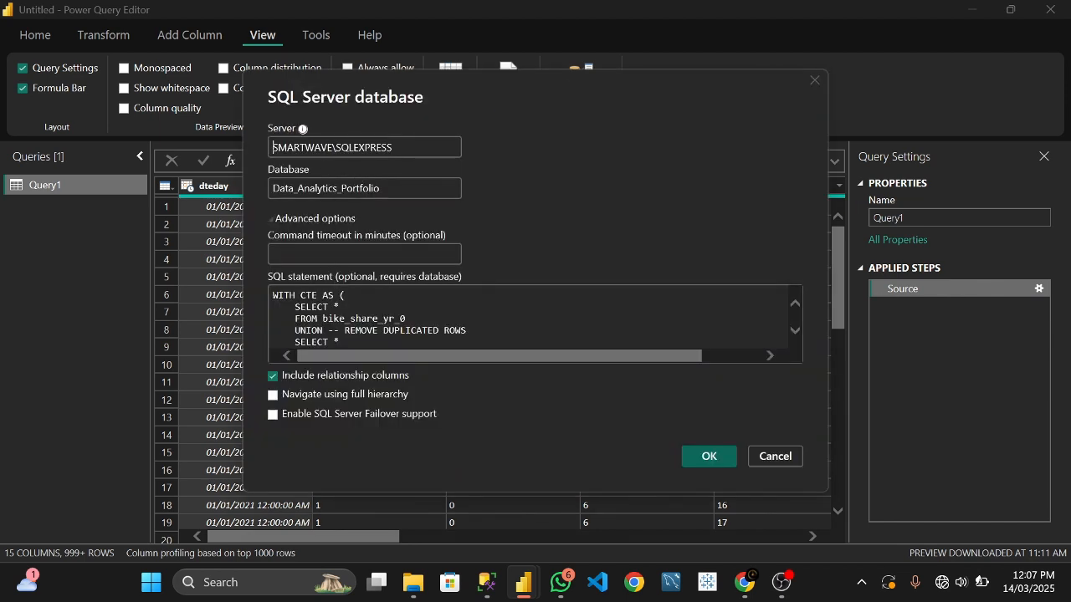
scroll(535, 318, down, 2)
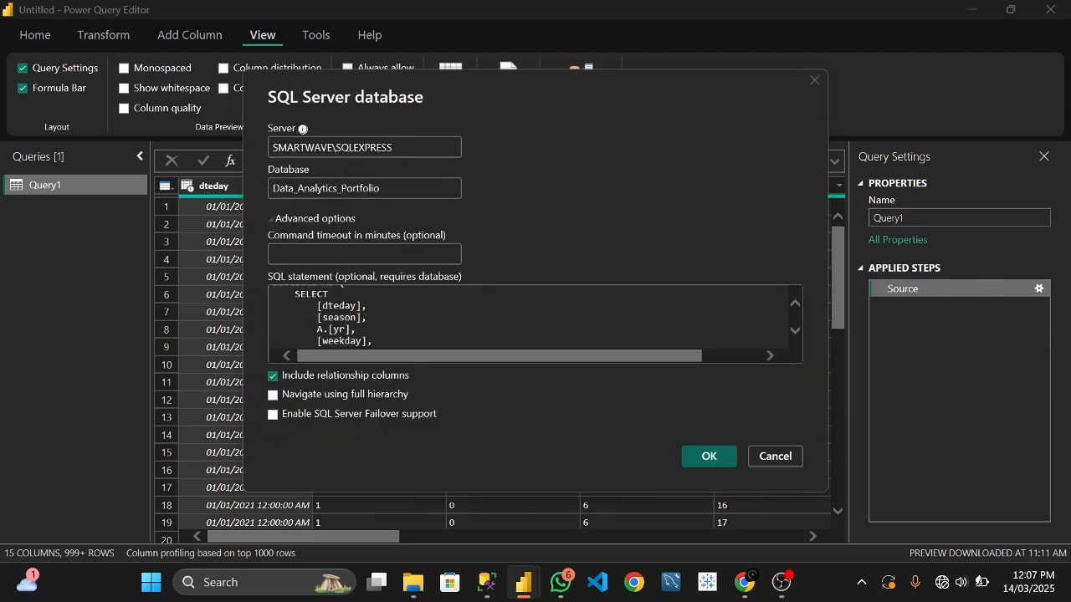
scroll(536, 318, down, 10)
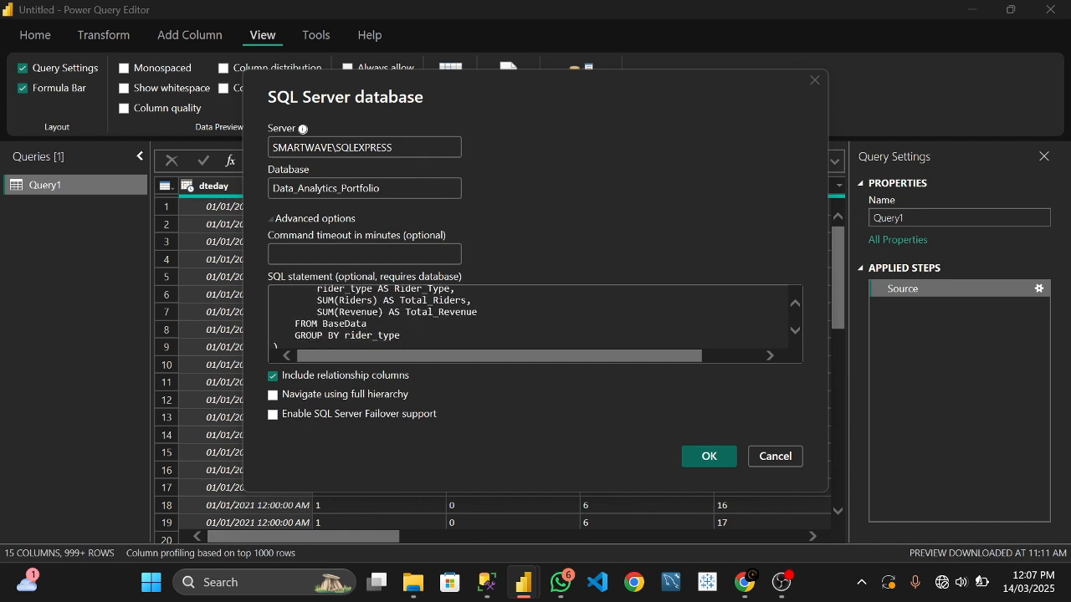
scroll(535, 318, down, 10)
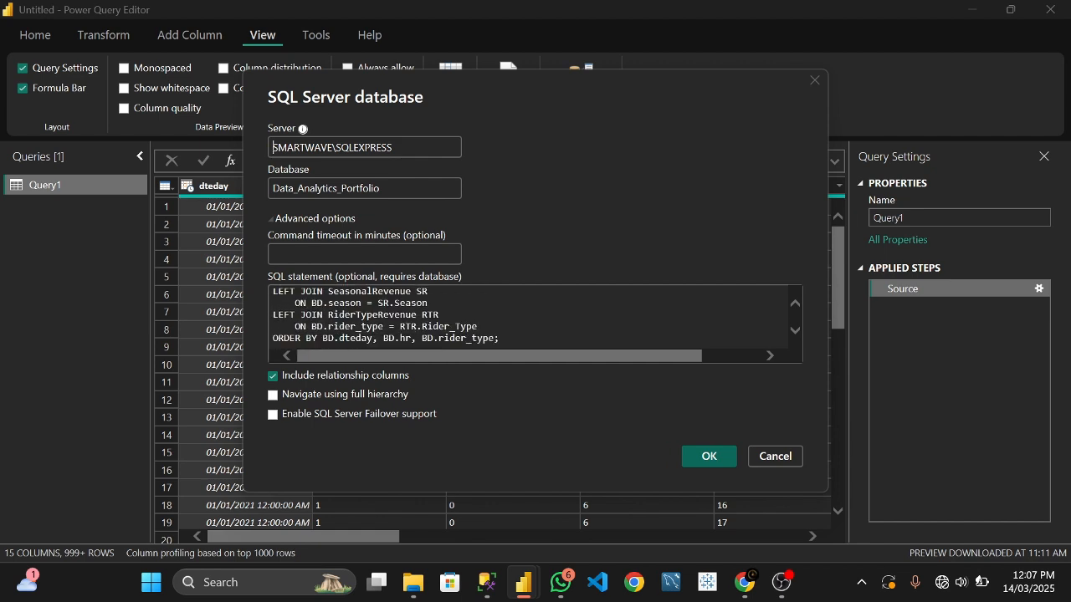
scroll(536, 318, up, 1)
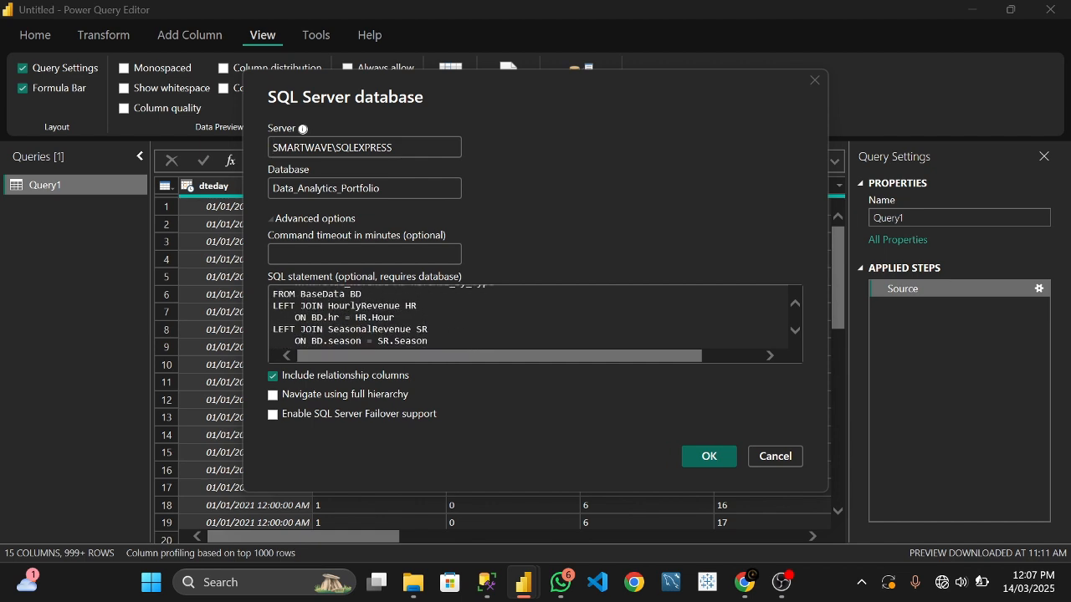
scroll(535, 318, down, 1)
scroll(535, 318, up, 2)
scroll(535, 318, down, 2)
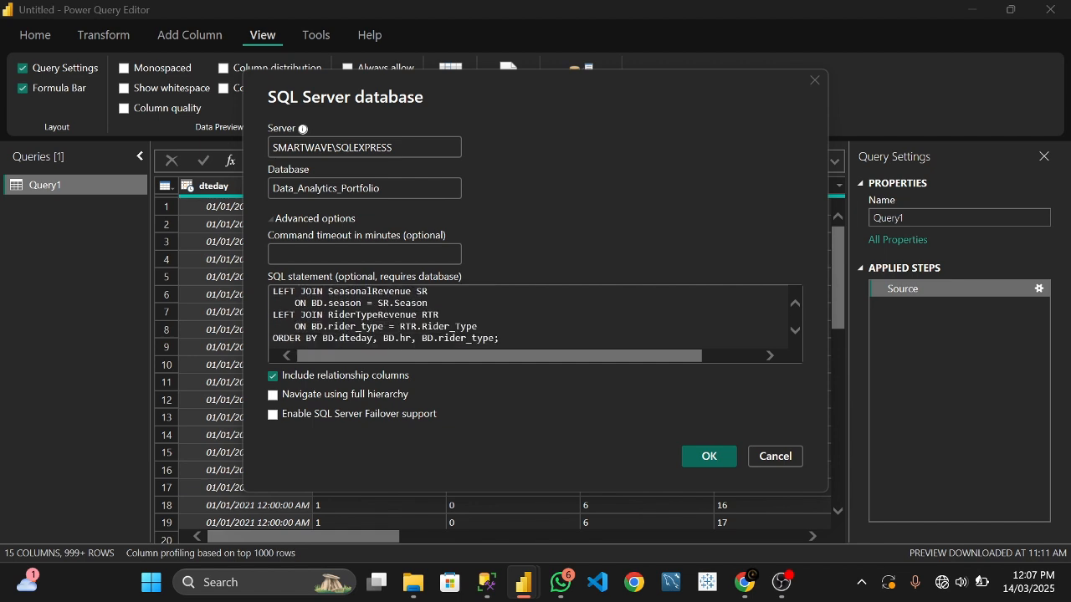
scroll(535, 318, up, 3)
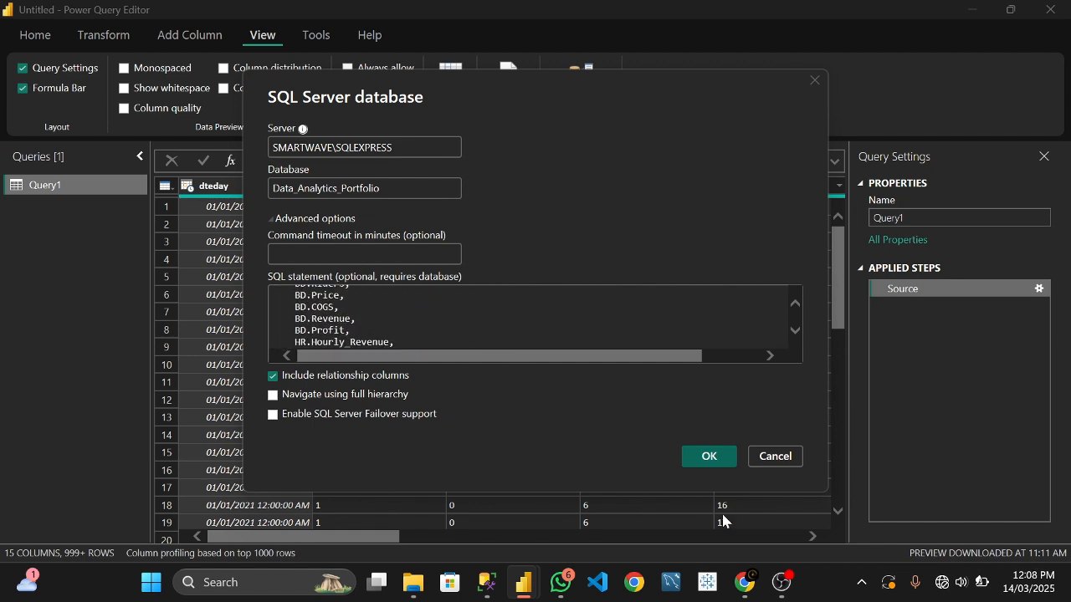
scroll(502, 326, up, 2)
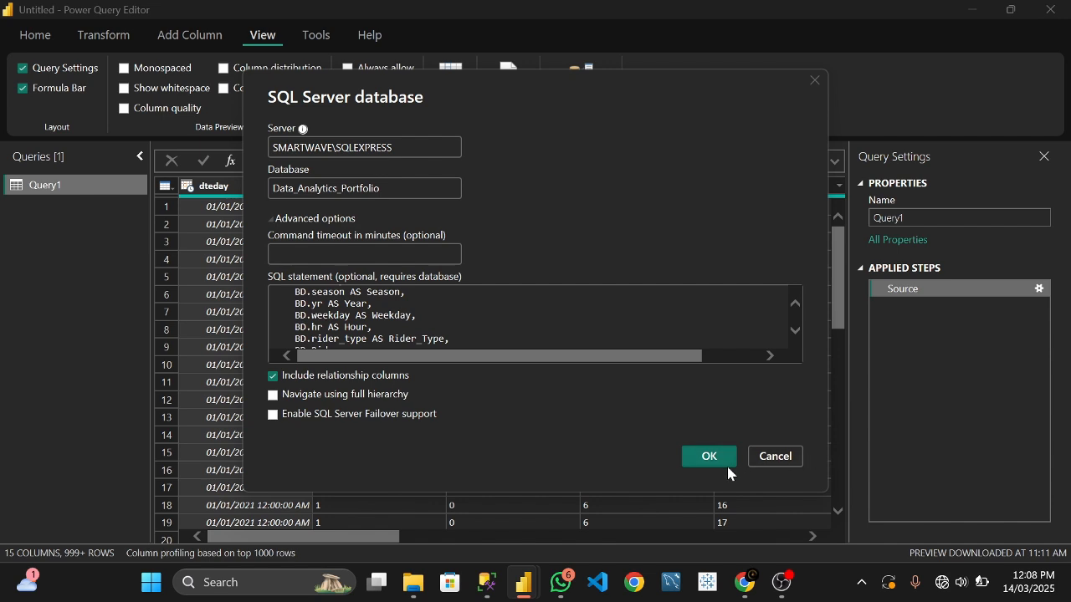
scroll(519, 322, up, 6)
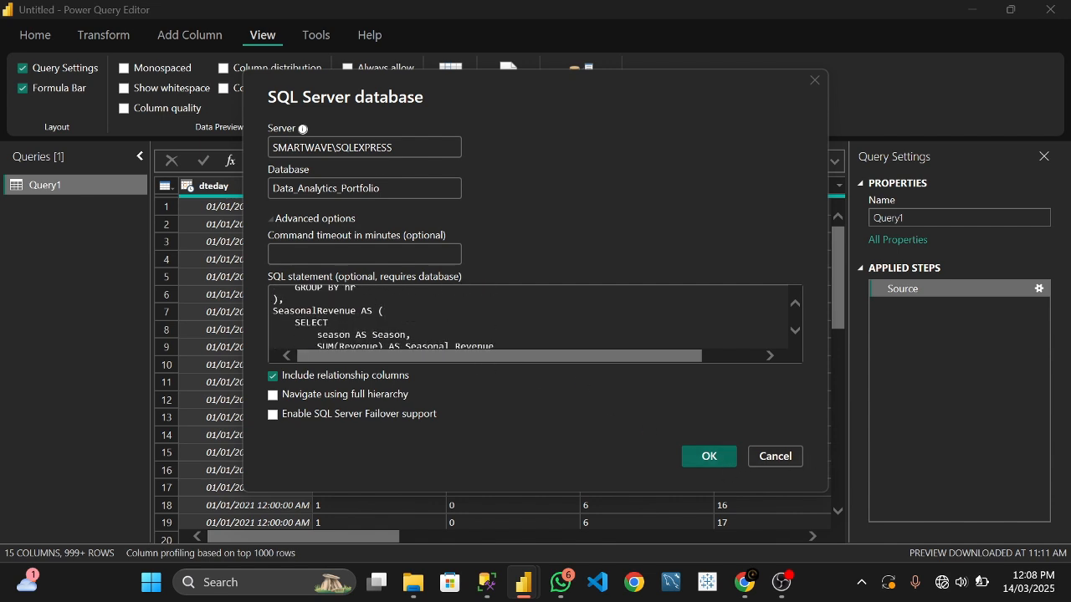
- Compare the source statement with the final SELECT in SQL Server Management Studio, returning to the Power Query Editor
mouse_move(486, 582)
click(493, 494)
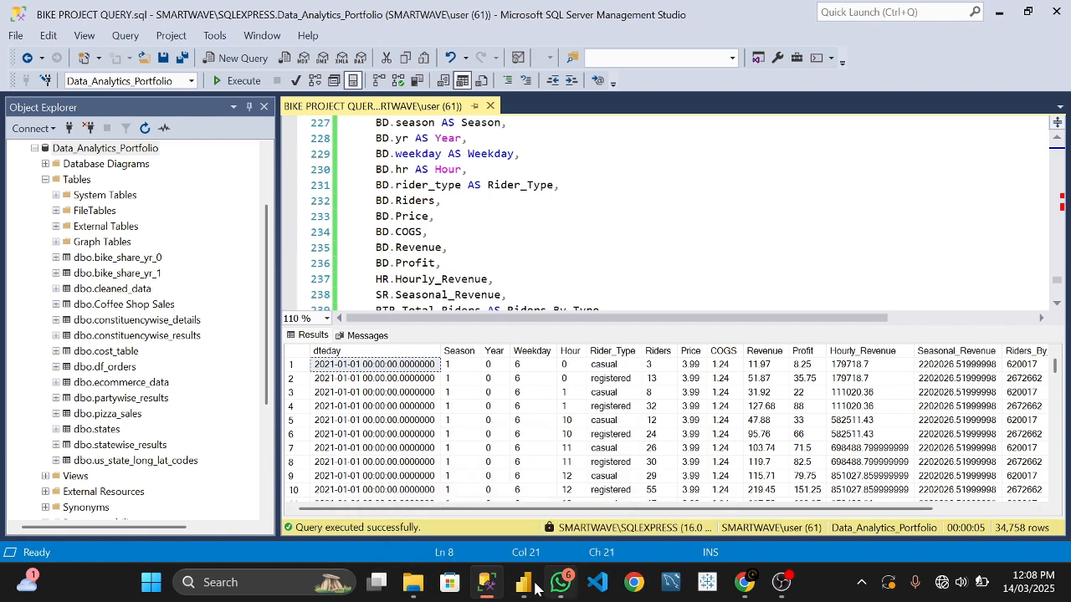
mouse_move(523, 583)
click(615, 494)
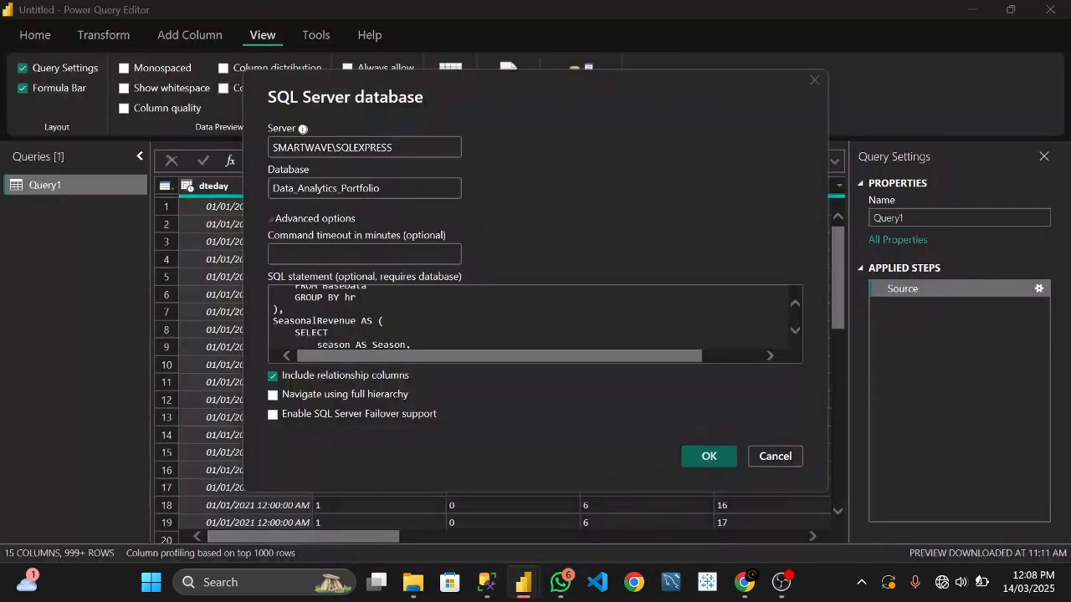
- Remove the asterisk from the first SELECT of the Source step's SQL statement and apply the change
scroll(535, 318, up, 15)
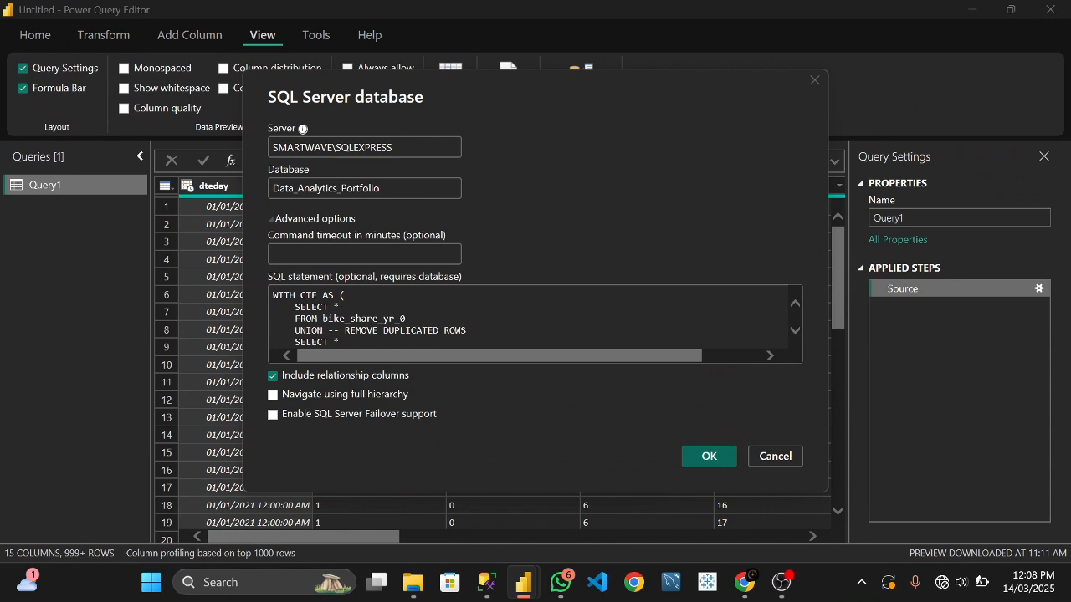
click(335, 307)
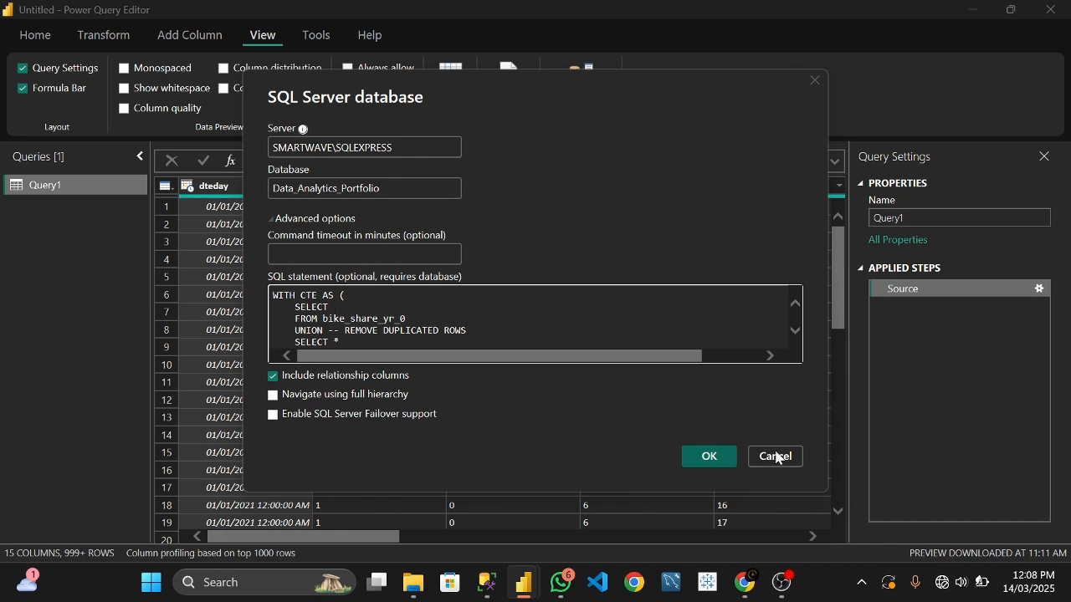
click(709, 461)
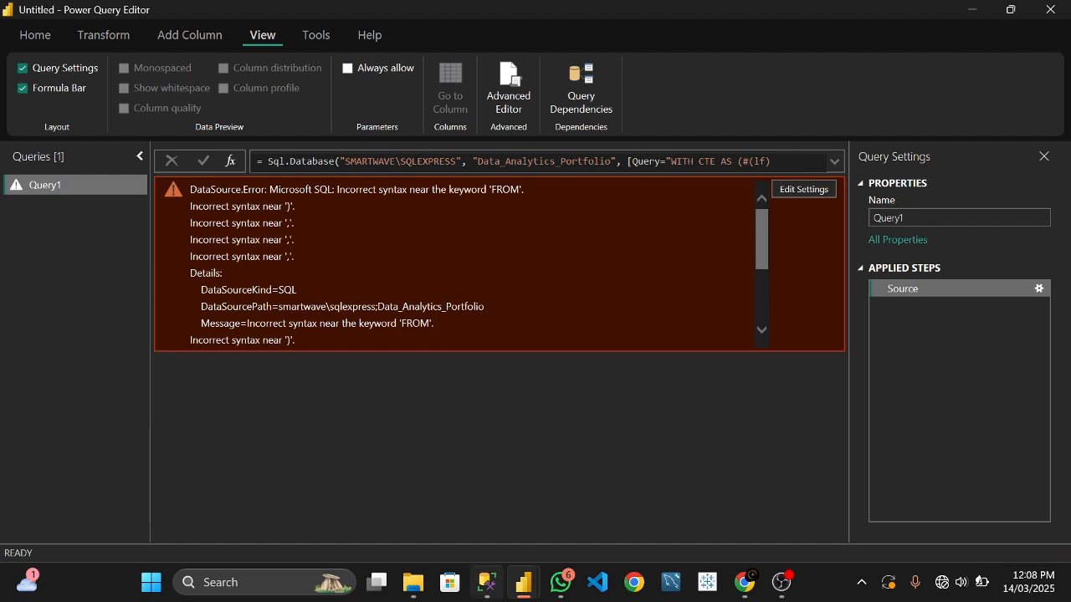
- Switch to SQL Server Management Studio and examine the combined query's CTEs, starting at the first SELECT from bike_share_yr_0
click(486, 586)
scroll(669, 213, up, 15)
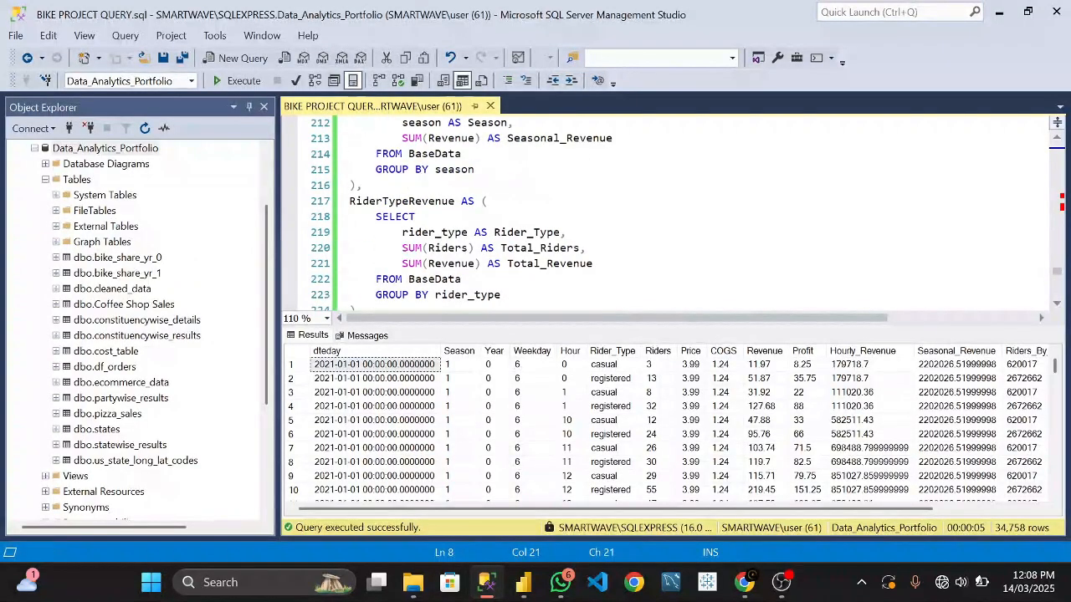
scroll(670, 214, up, 4)
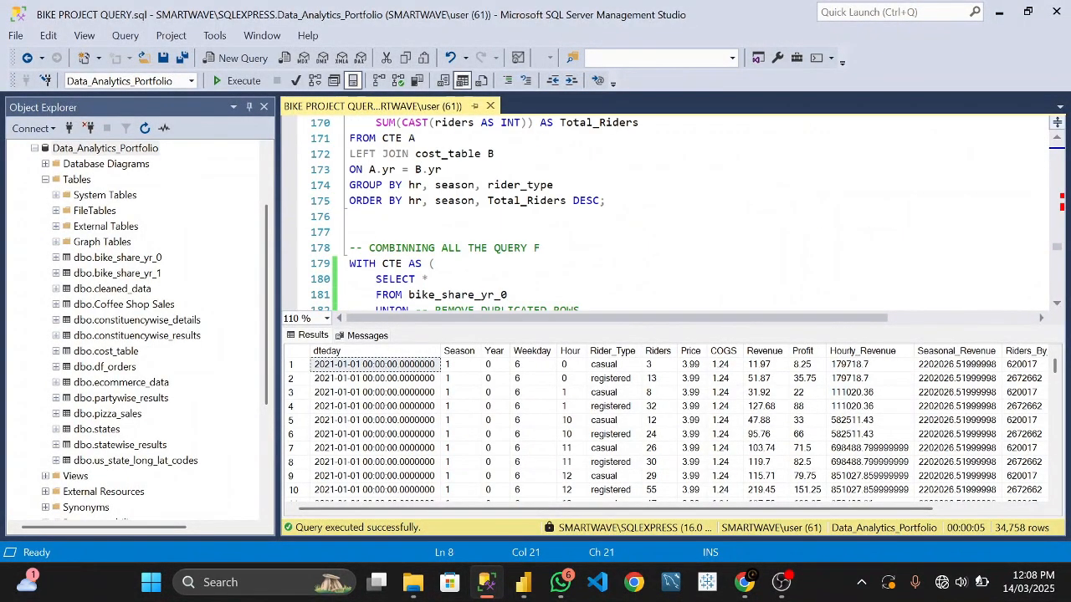
scroll(669, 214, down, 3)
scroll(686, 213, down, 20)
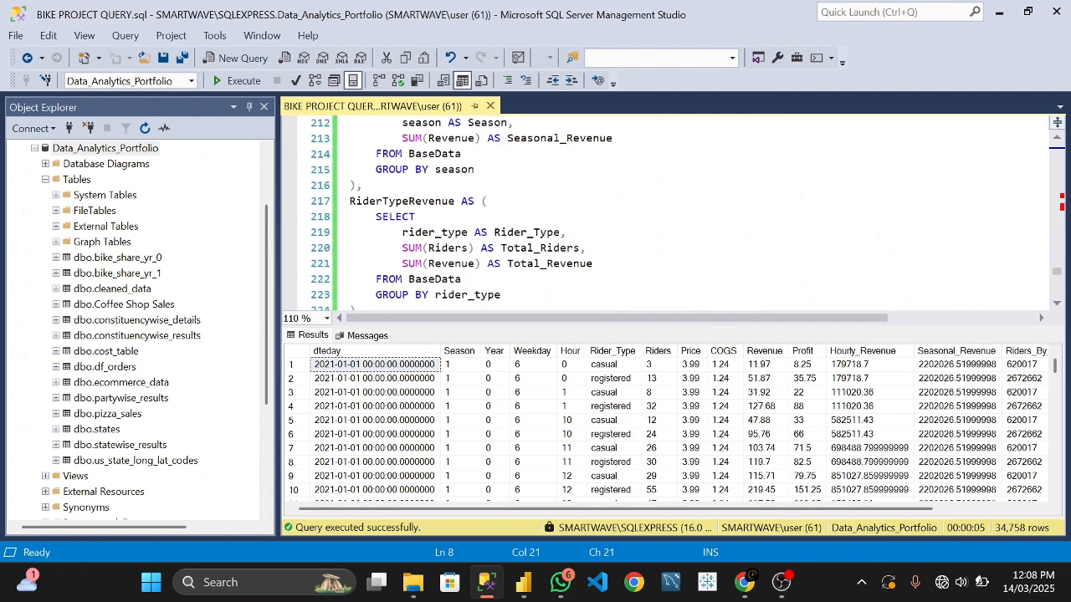
scroll(669, 214, up, 20)
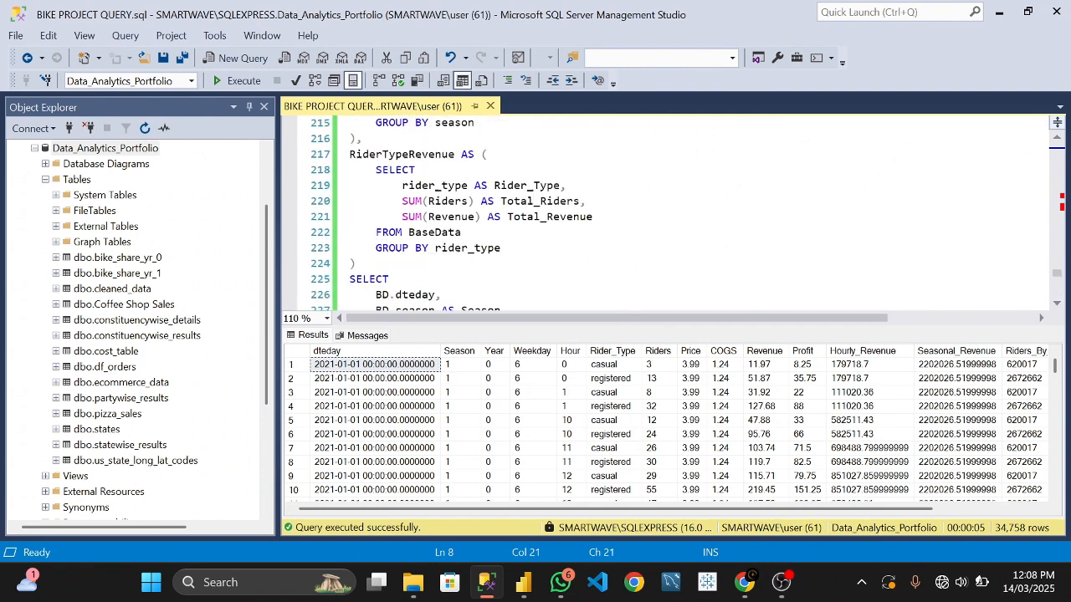
scroll(669, 213, down, 3)
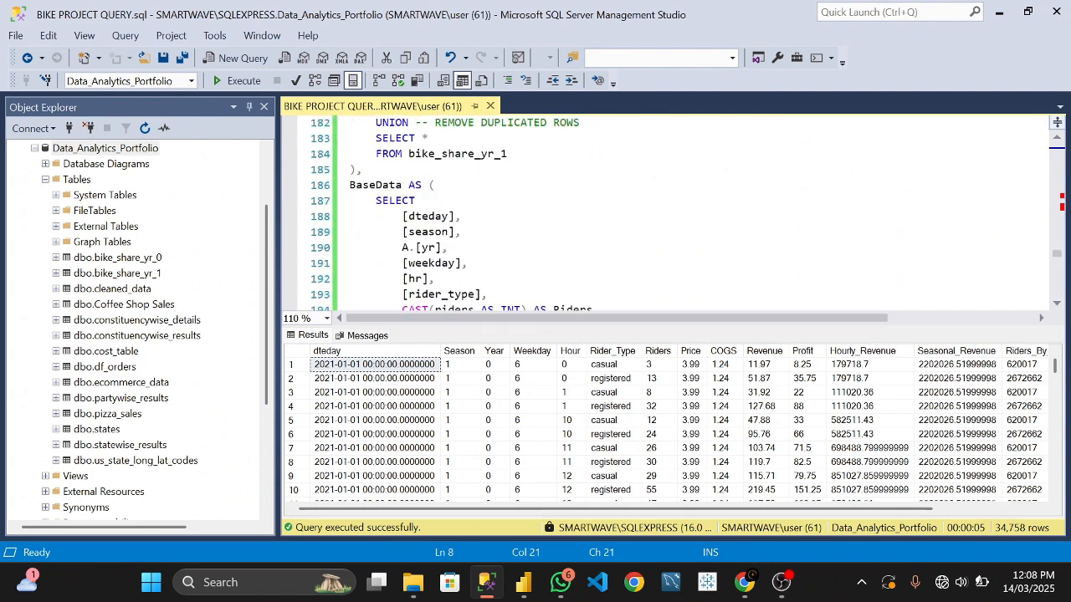
scroll(669, 213, up, 2)
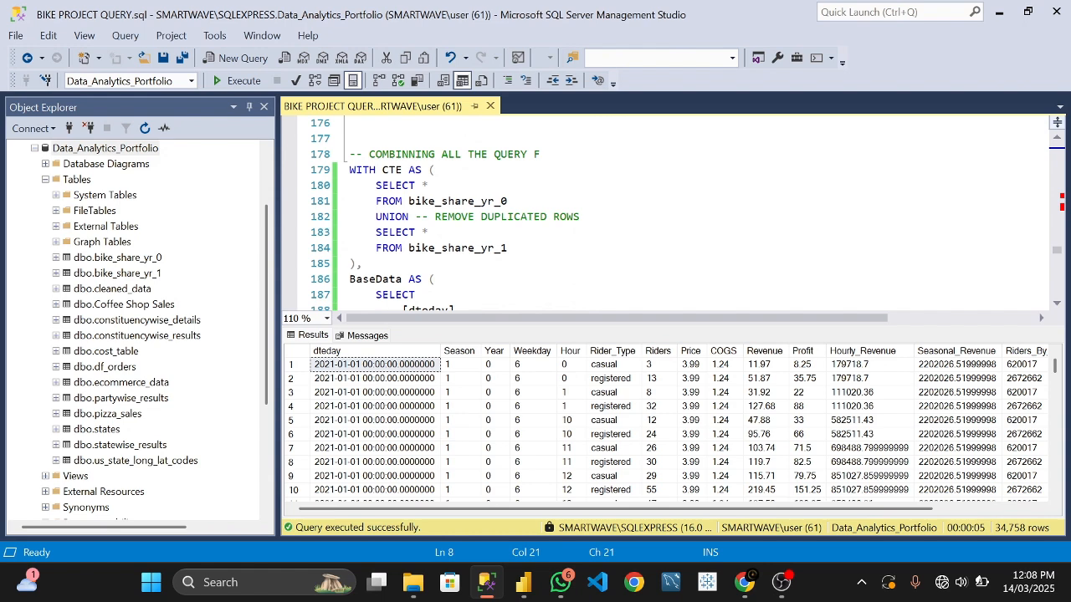
scroll(669, 213, down, 4)
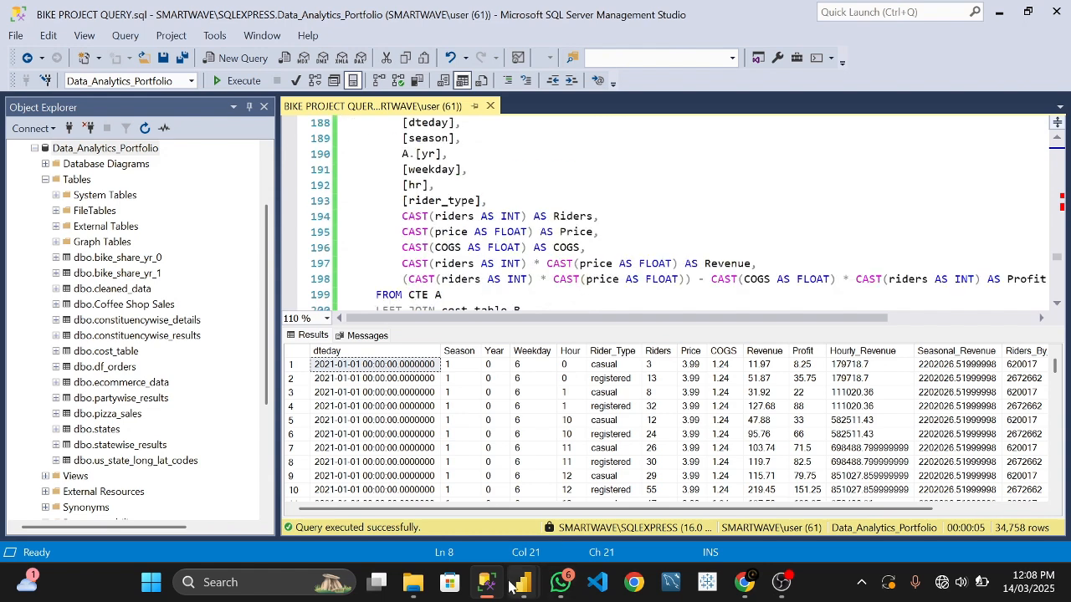
- Return to the Power Query Editor, restore the asterisk after the first SELECT in the Source step's SQL statement, and apply it
mouse_move(524, 582)
click(544, 534)
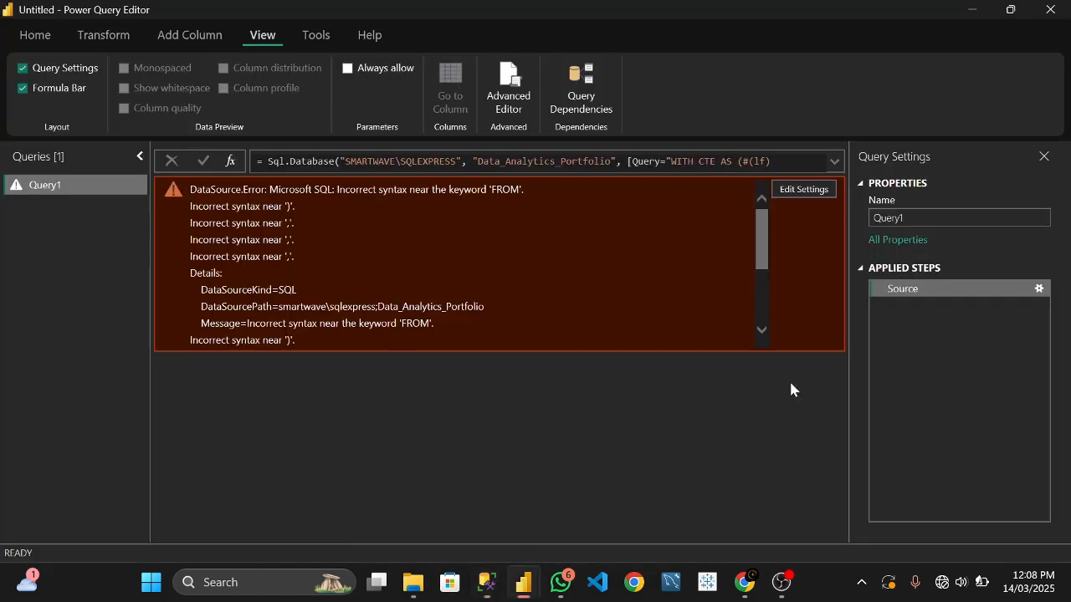
double_click(906, 291)
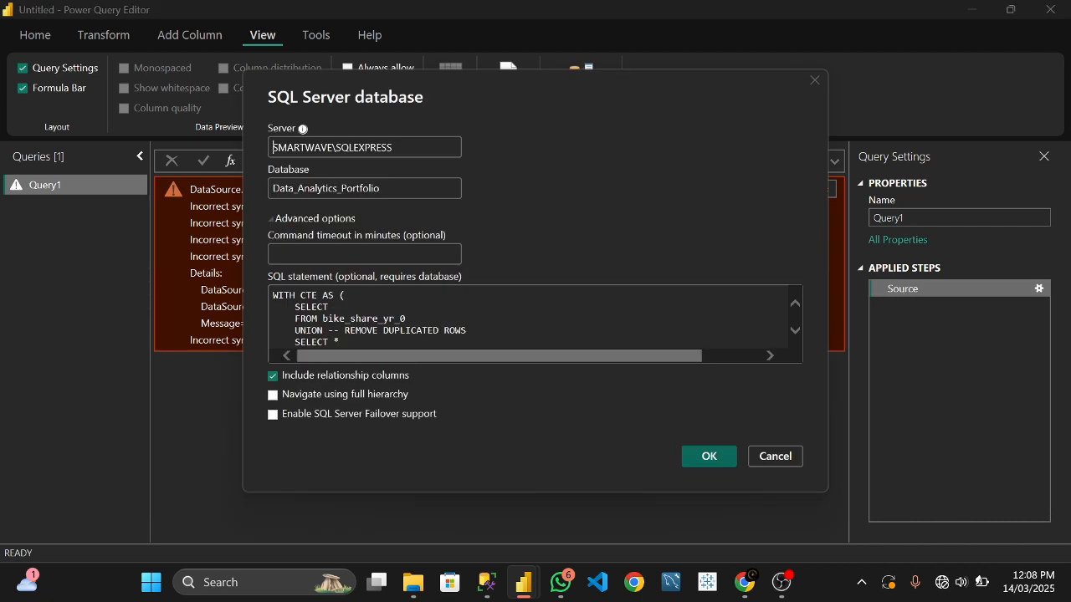
text(*)
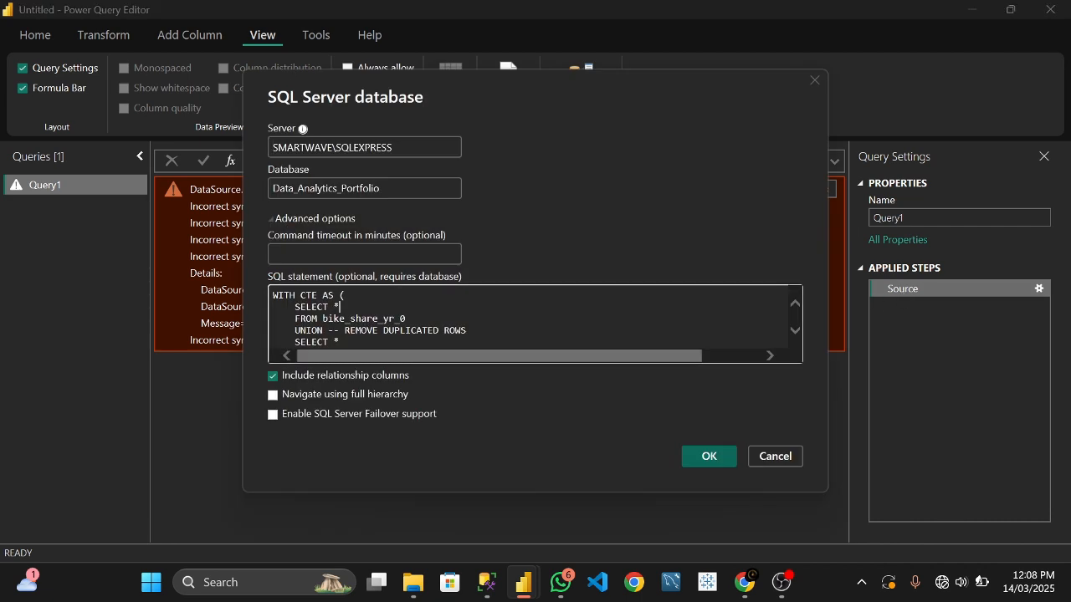
click(711, 458)
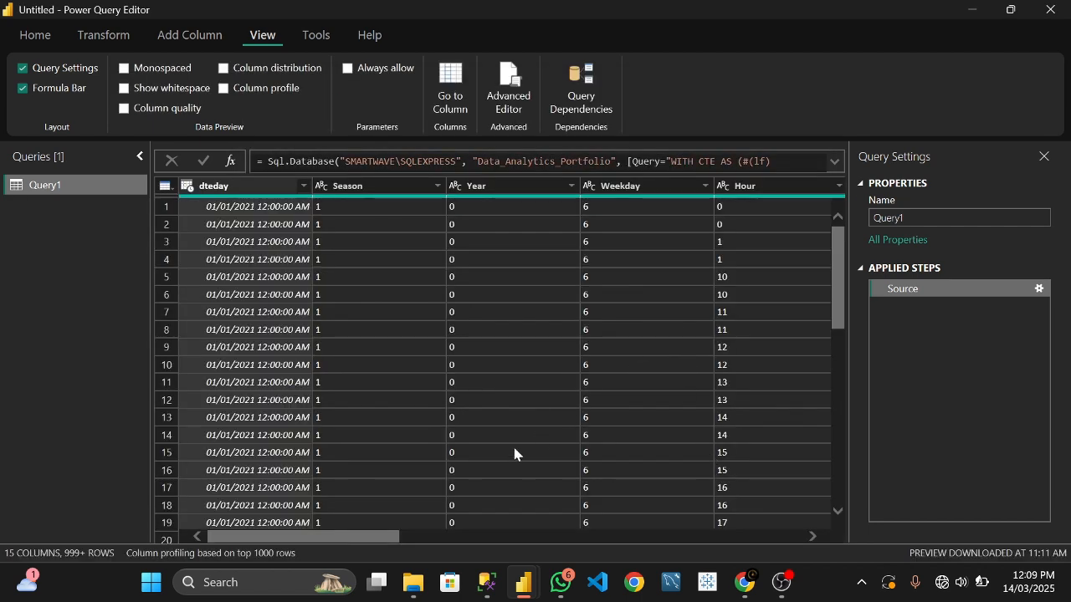
- Examine Query1's columns and review the full combined query in SQL Server Management Studio, returning to the Power Query Editor
click(447, 536)
drag(616, 541, 373, 501)
click(487, 583)
scroll(669, 213, up, 8)
scroll(669, 214, down, 3)
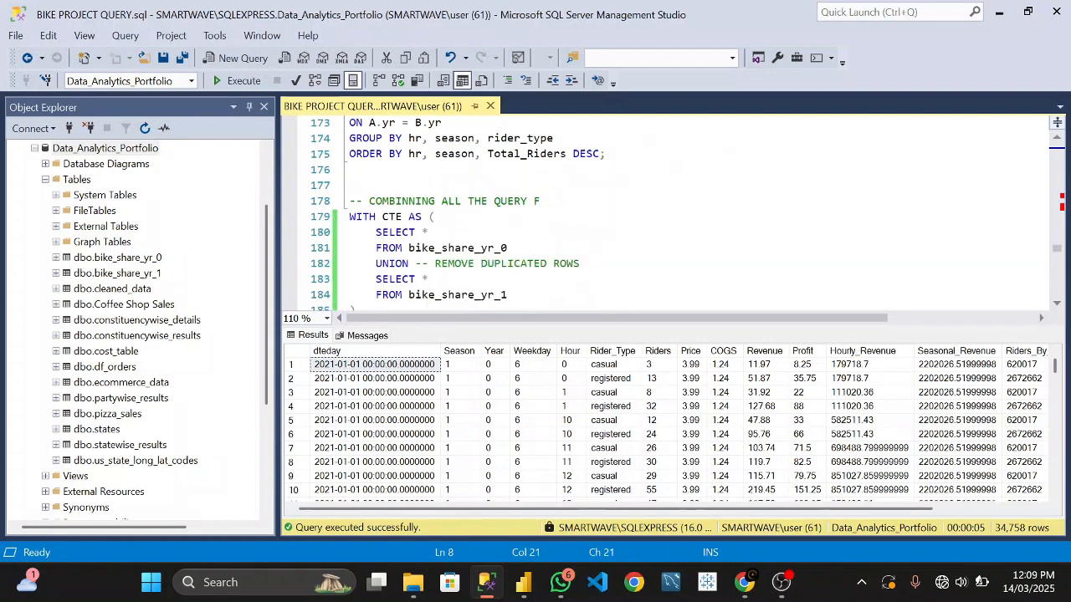
scroll(669, 213, down, 16)
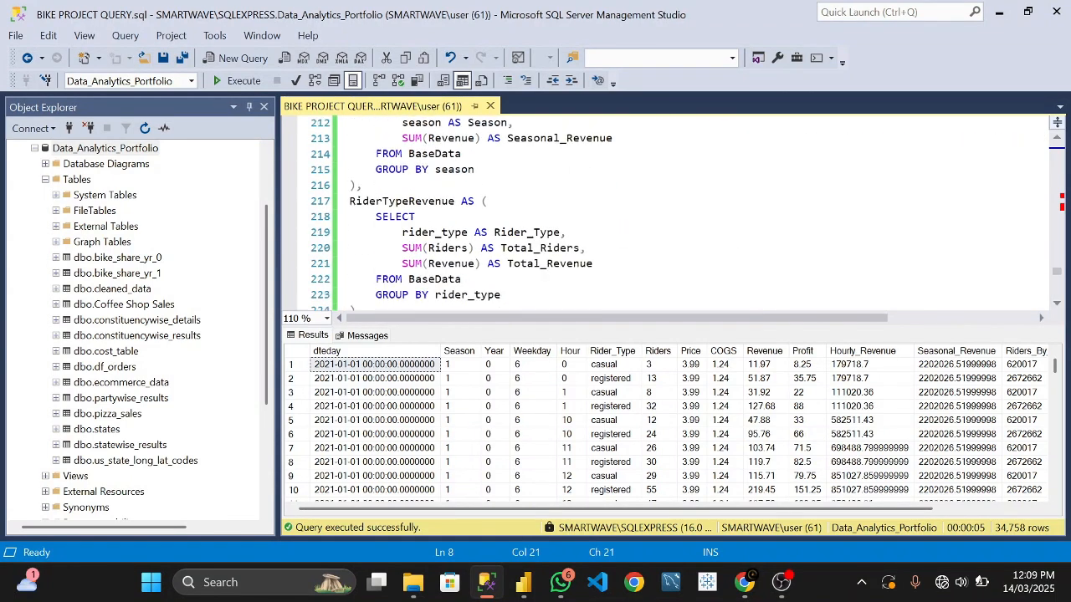
scroll(669, 213, down, 9)
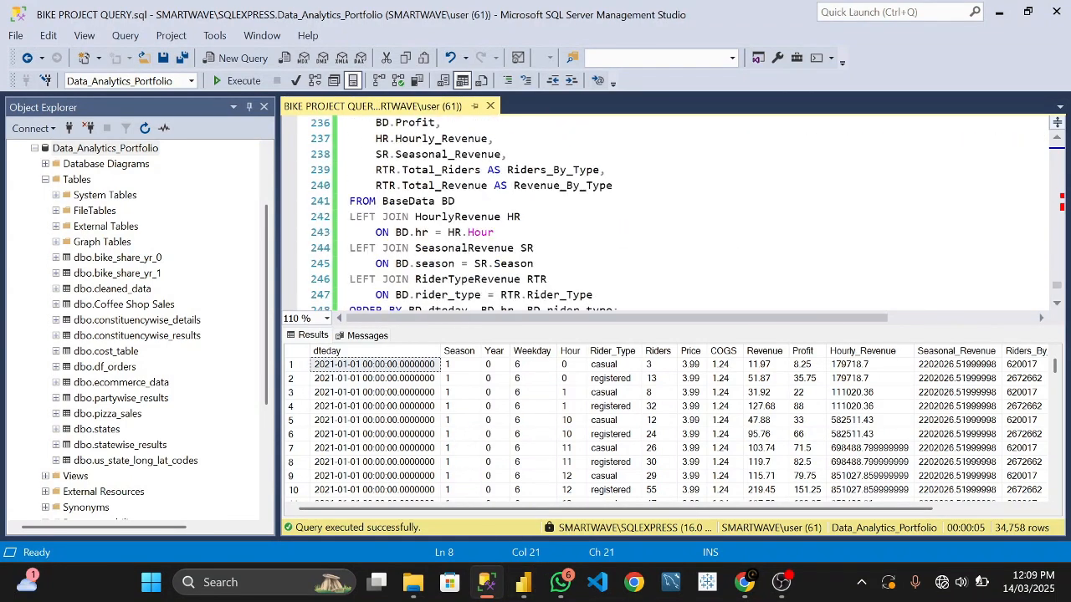
scroll(669, 213, up, 15)
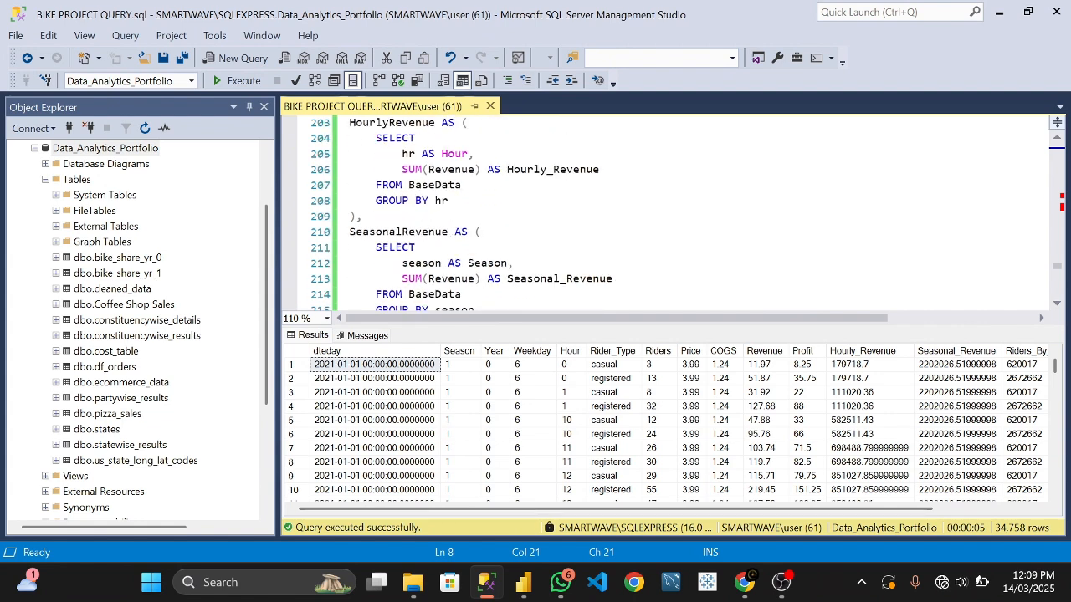
mouse_move(524, 588)
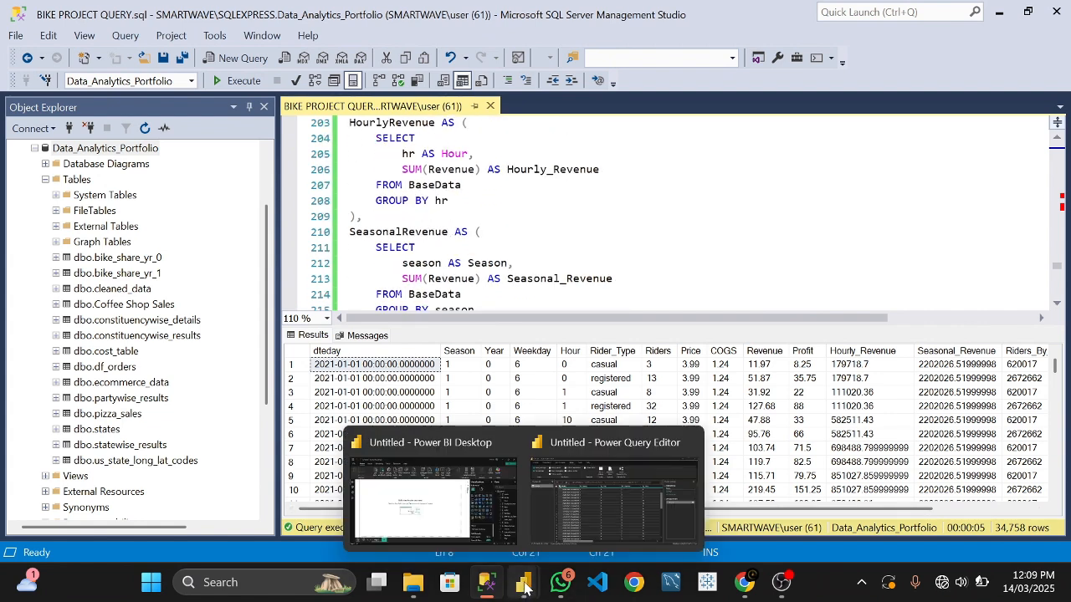
click(563, 493)
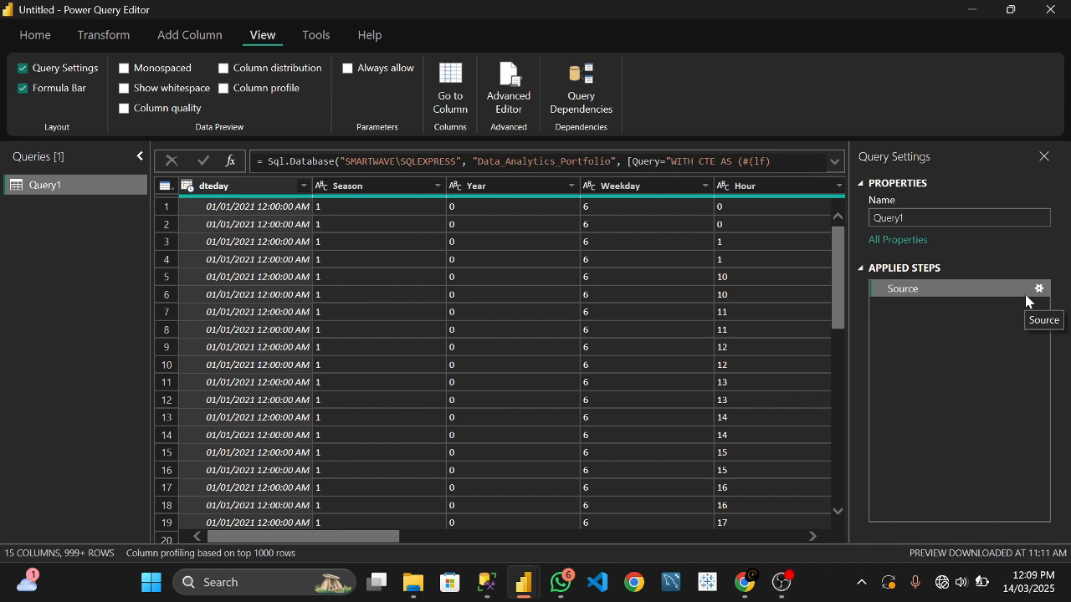
mouse_move(783, 583)
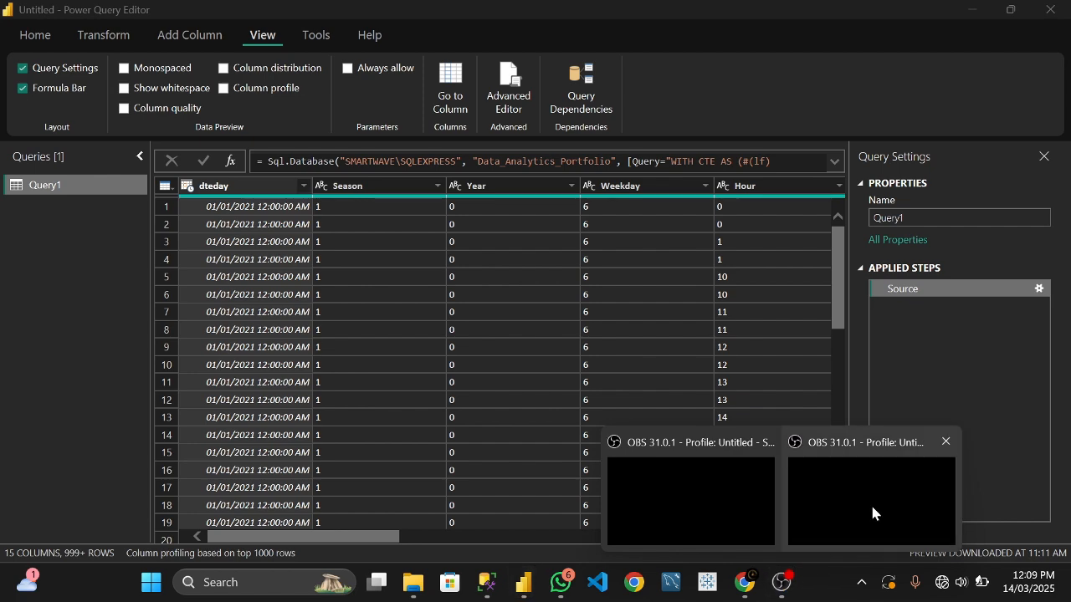